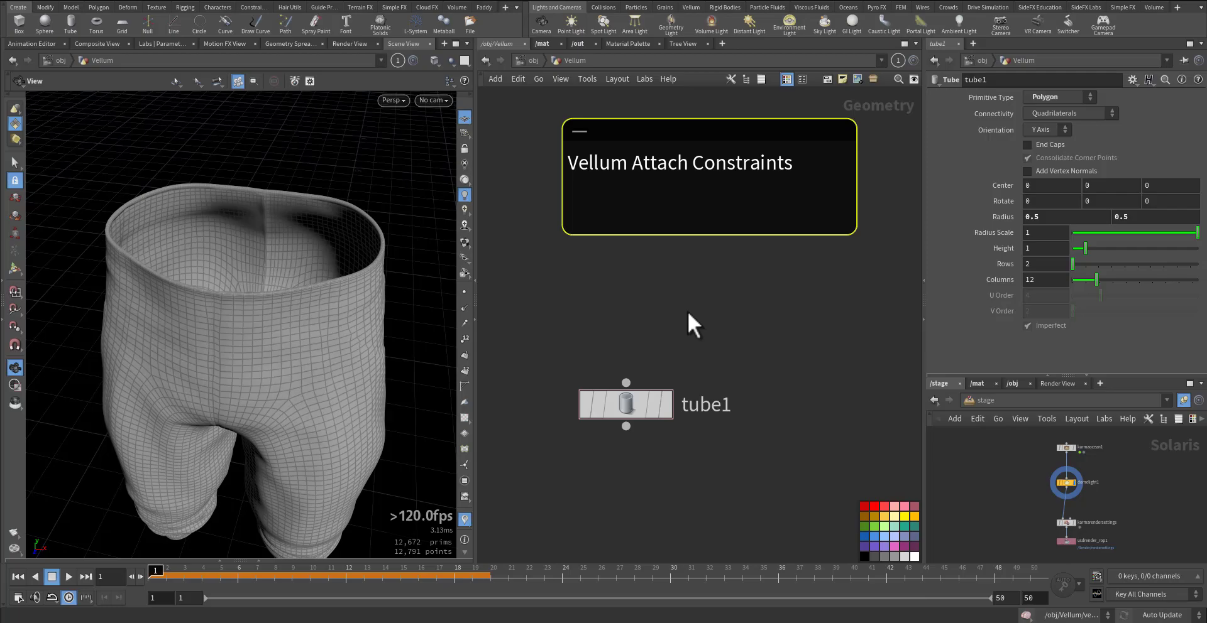
Display the tube1 geometry and set both of its radii to 0.1.
{"action": "middle_click_drag", "start_coordinate": [687, 311], "coordinate": [711, 319]}
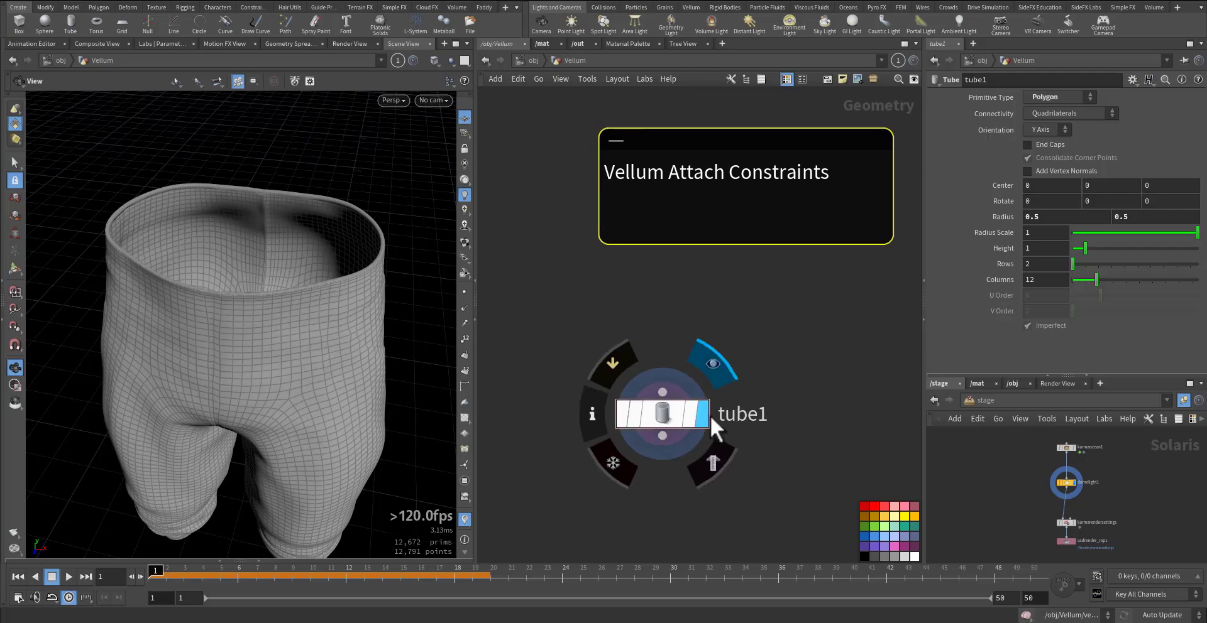
{"action": "left_click", "coordinate": [705, 416]}
{"action": "left_click", "coordinate": [672, 413]}
{"action": "left_click_drag", "start_coordinate": [415, 345], "coordinate": [264, 302]}
{"action": "middle_click_drag", "start_coordinate": [1026, 225], "coordinate": [971, 218]}
Set the tube's height to 10 and its centre Y to 5.
{"action": "left_click_drag", "start_coordinate": [1083, 250], "coordinate": [1138, 249]}
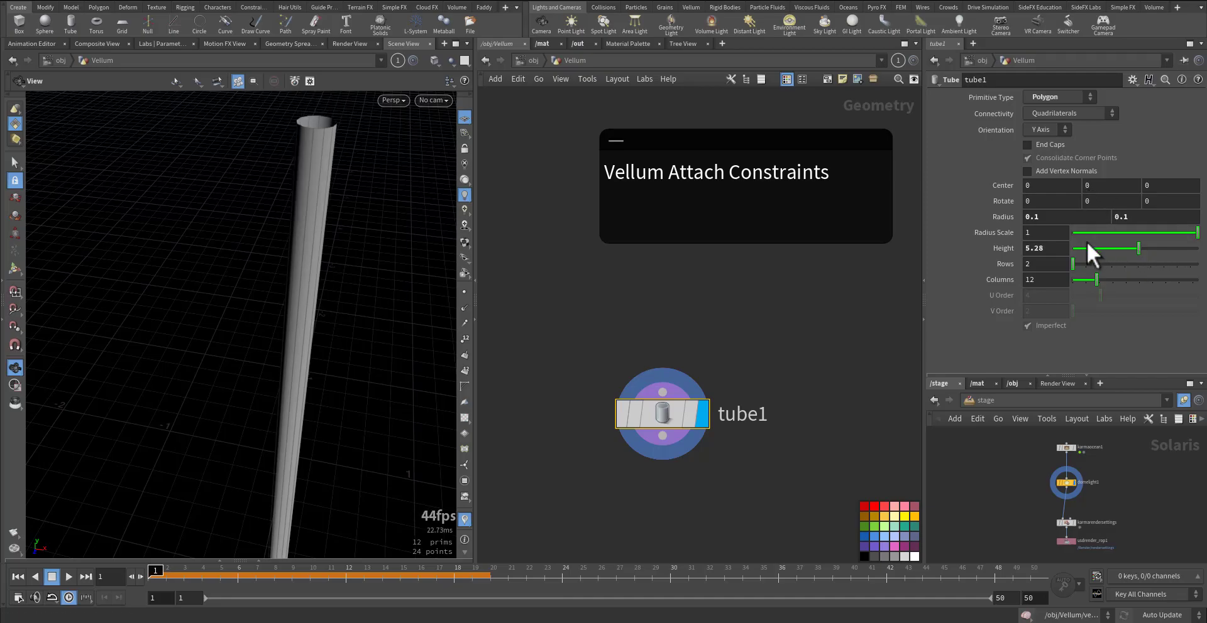
{"action": "left_click_drag", "start_coordinate": [1066, 248], "coordinate": [987, 248]}
{"action": "type", "text": "10"}
{"action": "key", "text": "Return"}
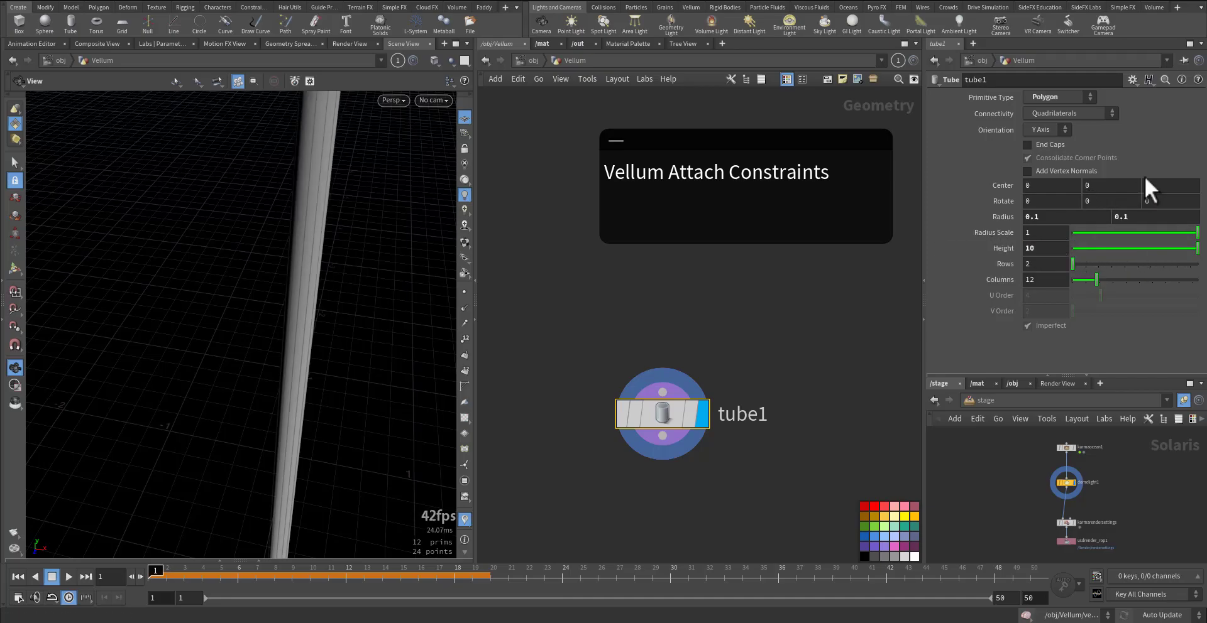
{"action": "type", "text": "5"}
{"action": "key", "text": "Return"}
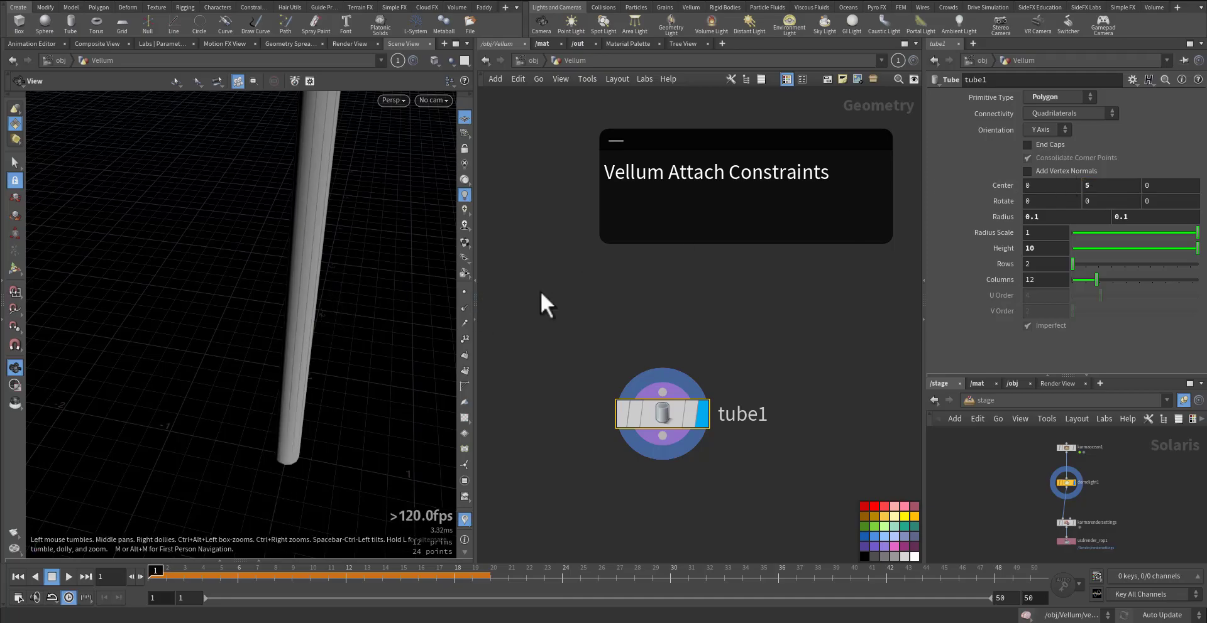
Increase the tube's rows to 31 and enable its end caps.
{"action": "left_click_drag", "start_coordinate": [1076, 264], "coordinate": [1148, 264]}
{"action": "left_click_drag", "start_coordinate": [323, 259], "coordinate": [251, 329]}
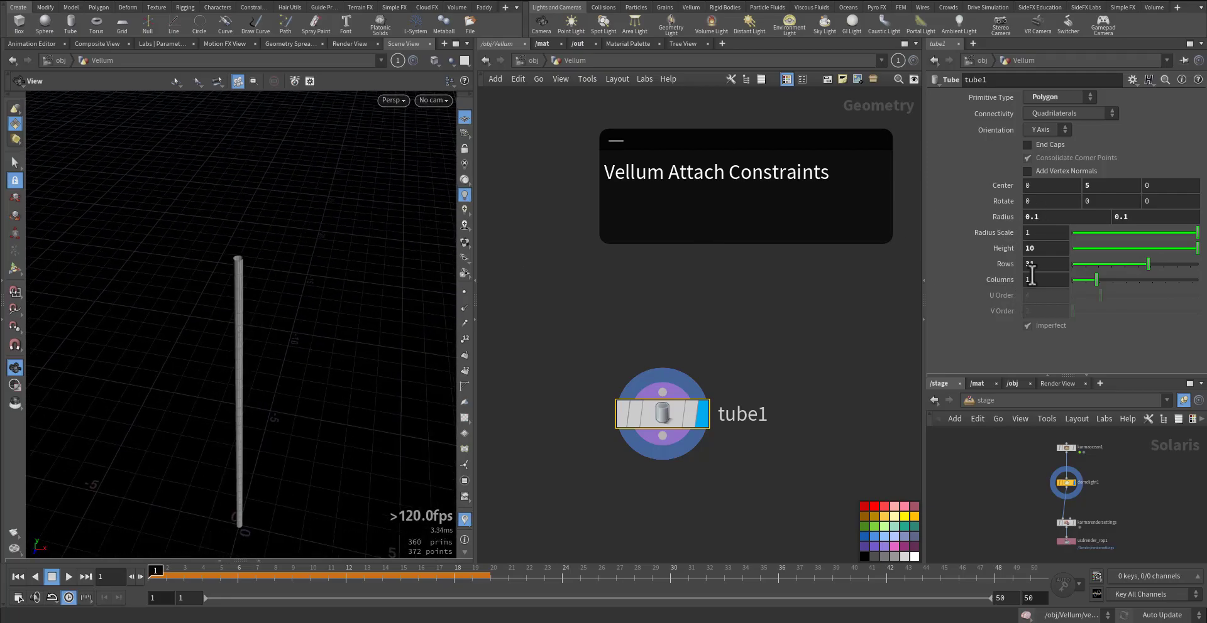
{"action": "left_click", "coordinate": [1027, 144]}
{"action": "right_click_drag", "start_coordinate": [270, 328], "coordinate": [303, 300]}
{"action": "left_click_drag", "start_coordinate": [303, 300], "coordinate": [317, 285]}
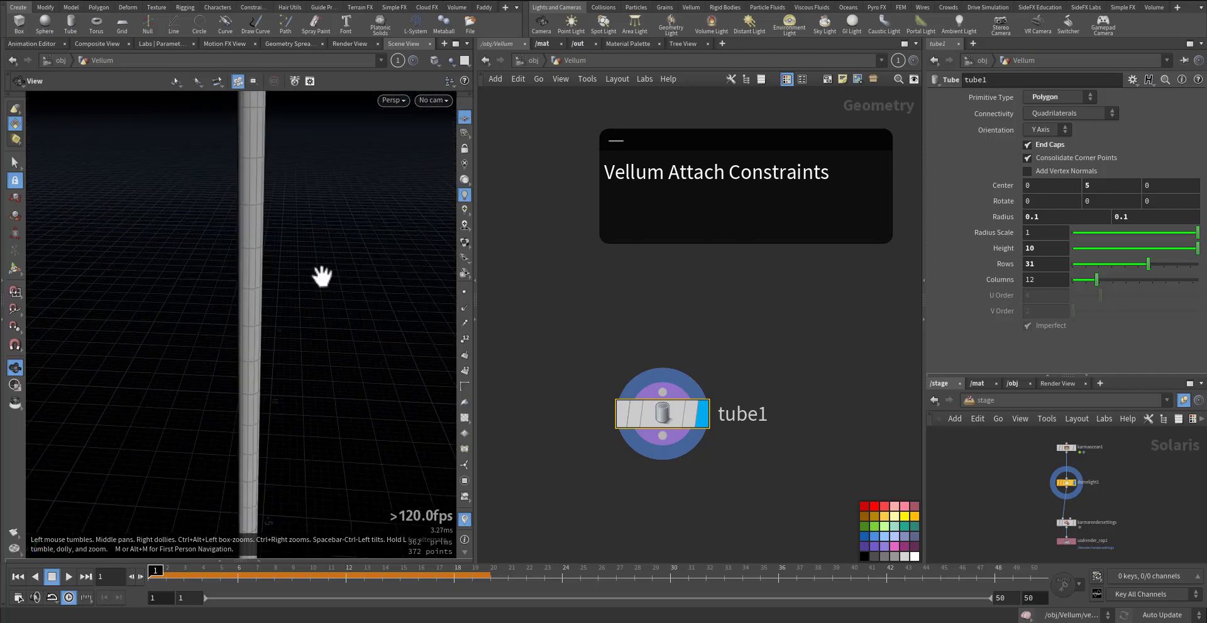
Select the points along one side of the tube's upper rows.
{"action": "key", "text": "s"}
{"action": "right_click", "coordinate": [12, 124]}
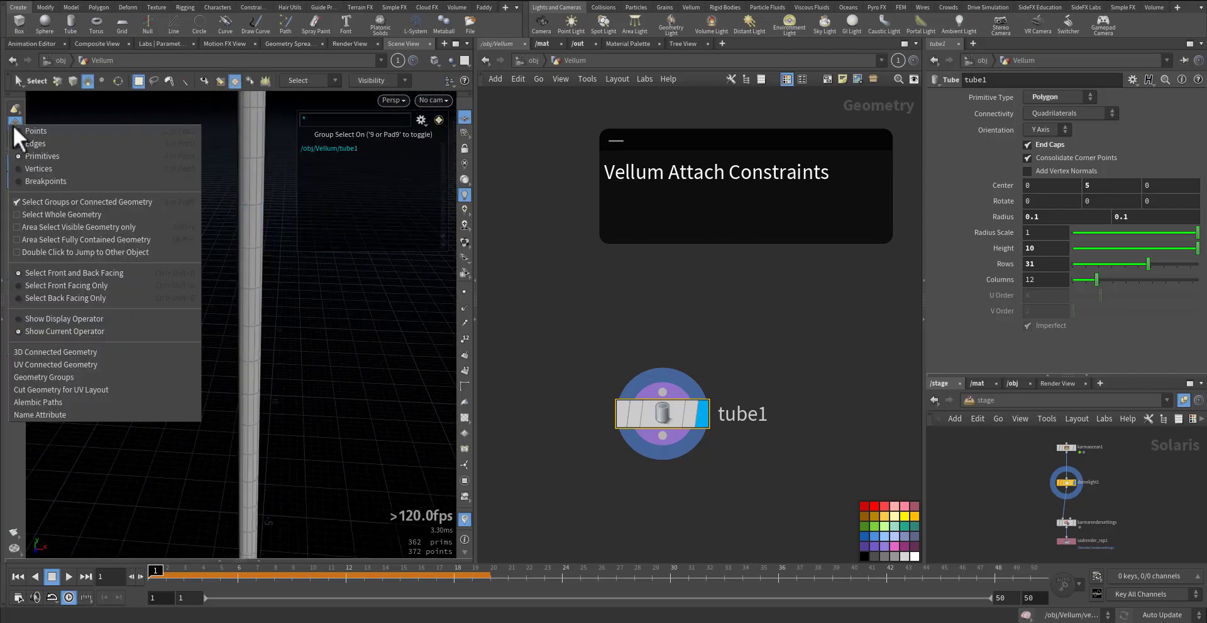
{"action": "left_click", "coordinate": [44, 142]}
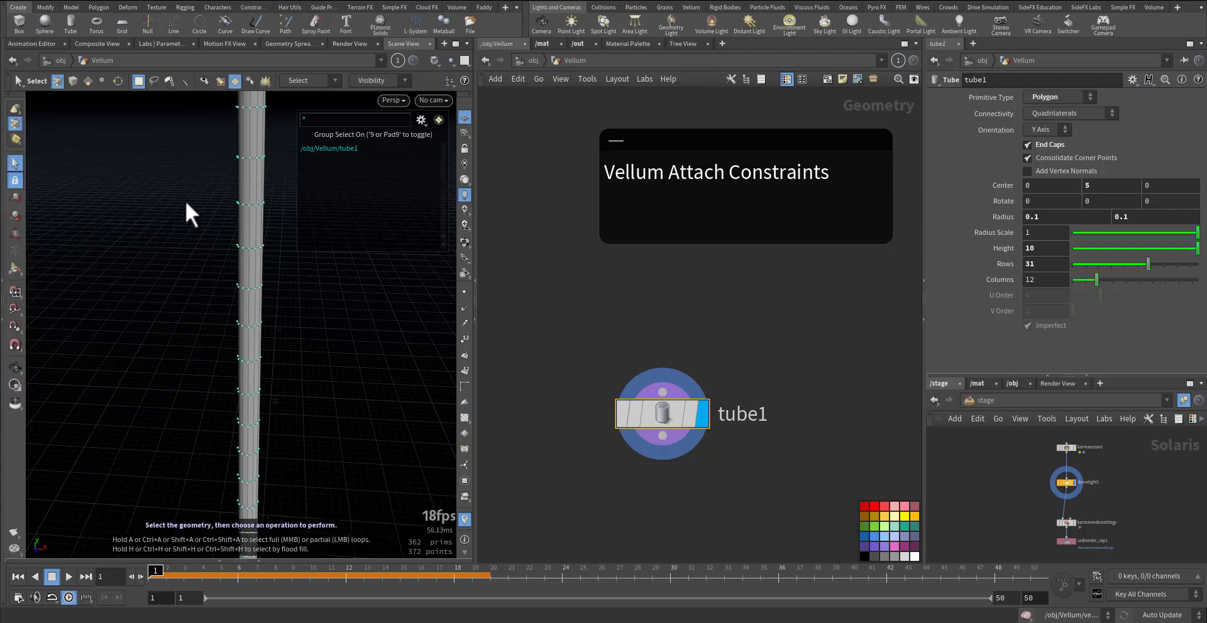
{"action": "middle_click_drag", "start_coordinate": [186, 199], "coordinate": [115, 310], "text": "alt"}
{"action": "left_click_drag", "start_coordinate": [116, 309], "coordinate": [184, 300], "text": "alt"}
{"action": "left_click_drag", "start_coordinate": [175, 246], "coordinate": [138, 297]}
{"action": "middle_click_drag", "start_coordinate": [225, 322], "coordinate": [223, 230], "text": "alt"}
{"action": "left_click_drag", "start_coordinate": [181, 231], "coordinate": [147, 308], "text": "shift"}
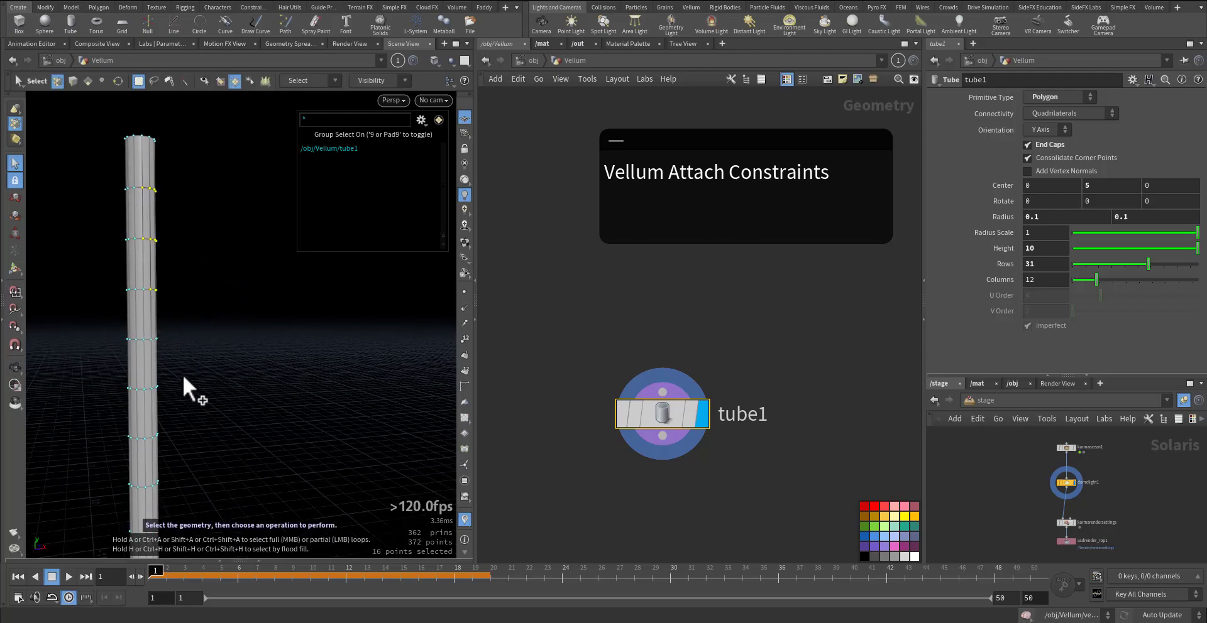
{"action": "left_click", "coordinate": [154, 387], "text": "shift"}
Create a point group from the selected tube points and name its node pinned.
{"action": "key", "text": "Tab"}
{"action": "type", "text": "grou"}
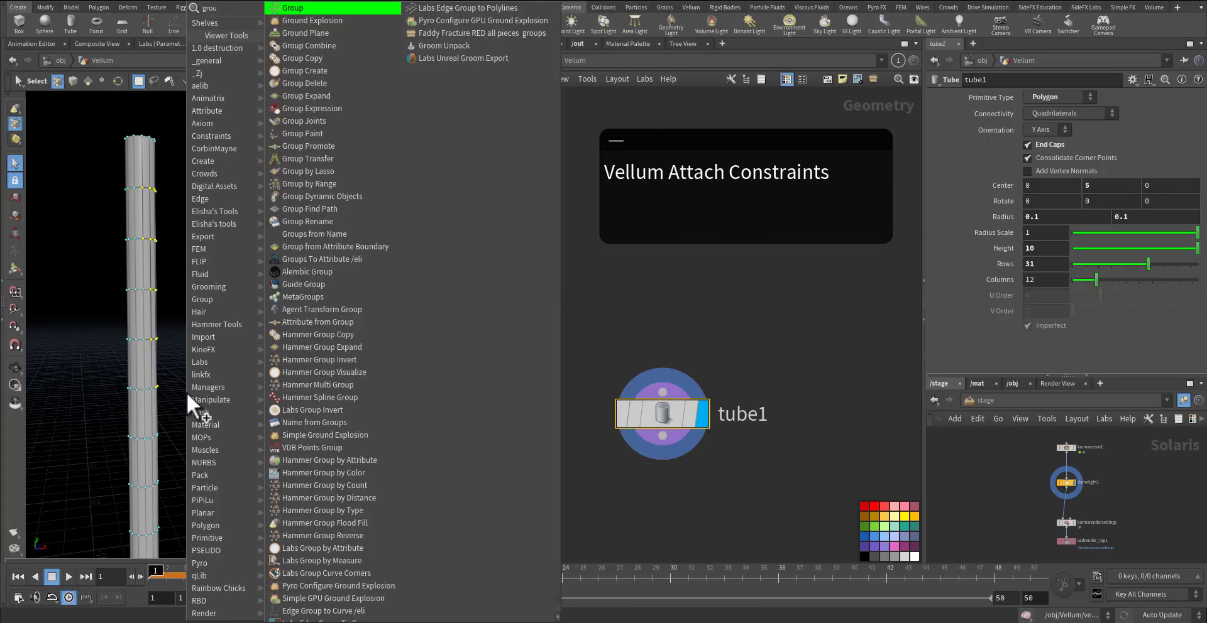
{"action": "key", "text": "Return"}
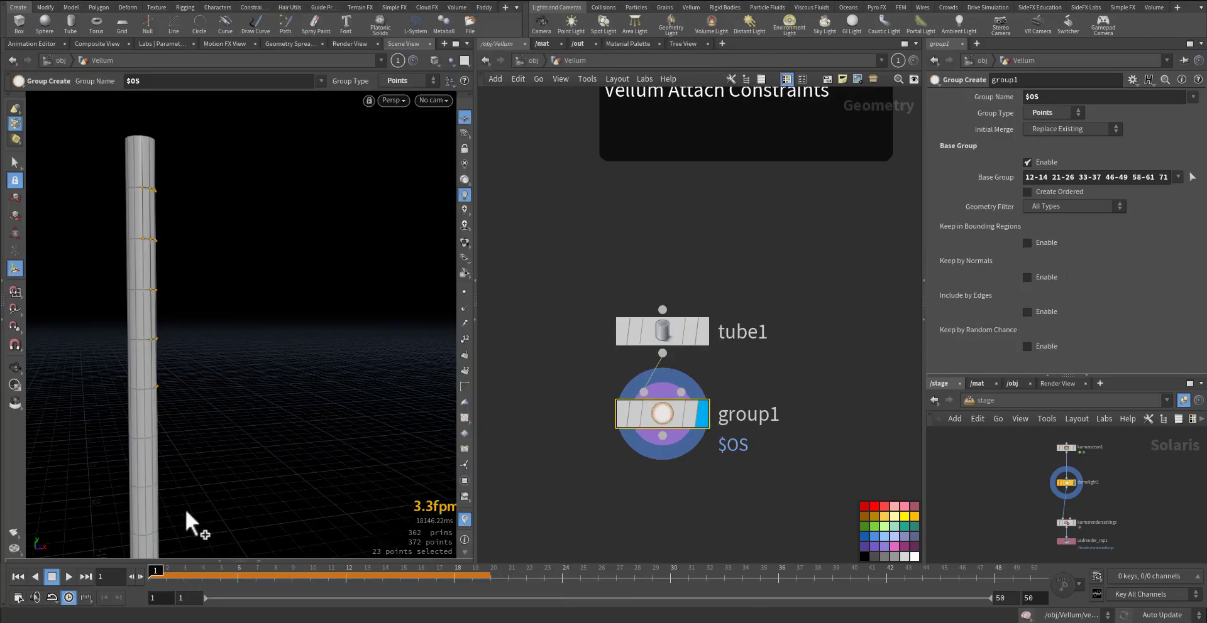
{"action": "double_click", "coordinate": [739, 415]}
{"action": "type", "text": "pinned"}
{"action": "key", "text": "Return"}
{"action": "key", "text": "Tab"}
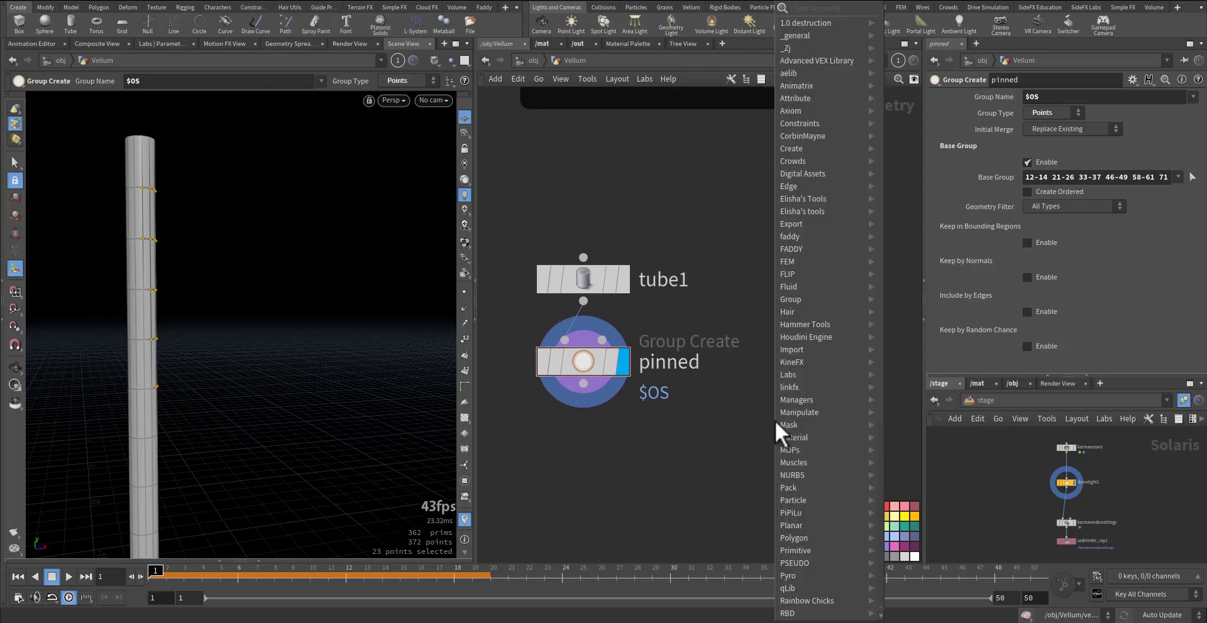
{"action": "type", "text": "grid"}
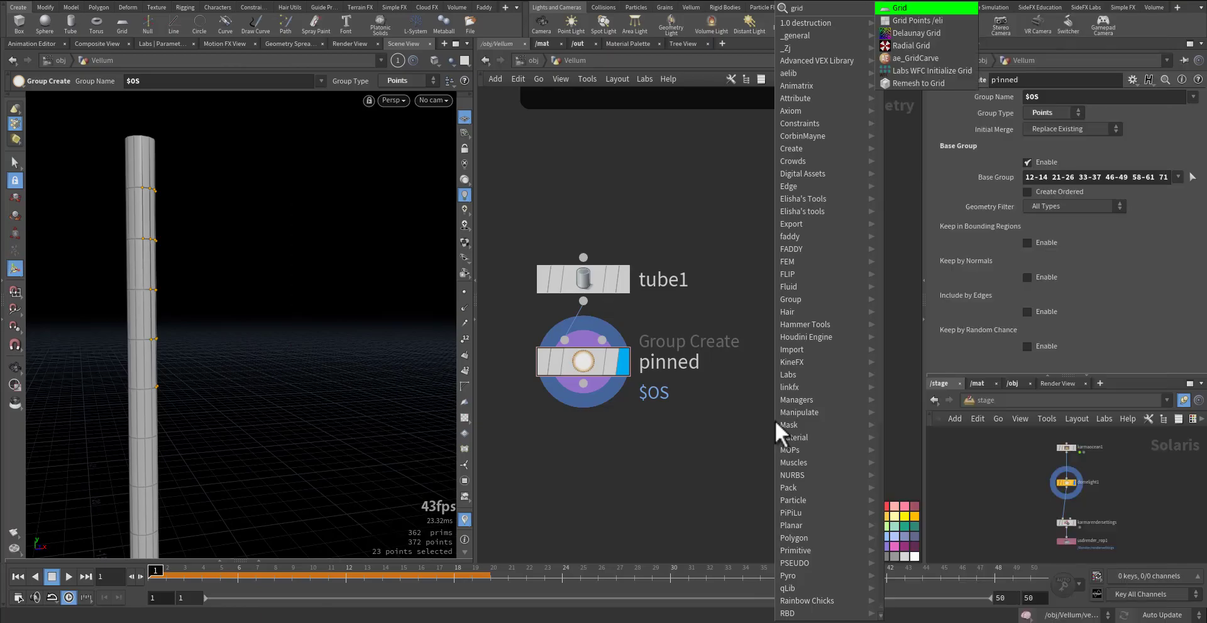
{"action": "left_click", "coordinate": [690, 466]}
Display the delete3 node's trousers geometry and frame it in the viewport.
{"action": "middle_click_drag", "start_coordinate": [781, 469], "coordinate": [660, 392]}
{"action": "scroll", "coordinate": [736, 408], "scroll_direction": "down", "scroll_amount": 4}
{"action": "middle_click_drag", "start_coordinate": [743, 409], "coordinate": [687, 402]}
{"action": "left_click", "coordinate": [774, 302]}
{"action": "key", "text": "h"}
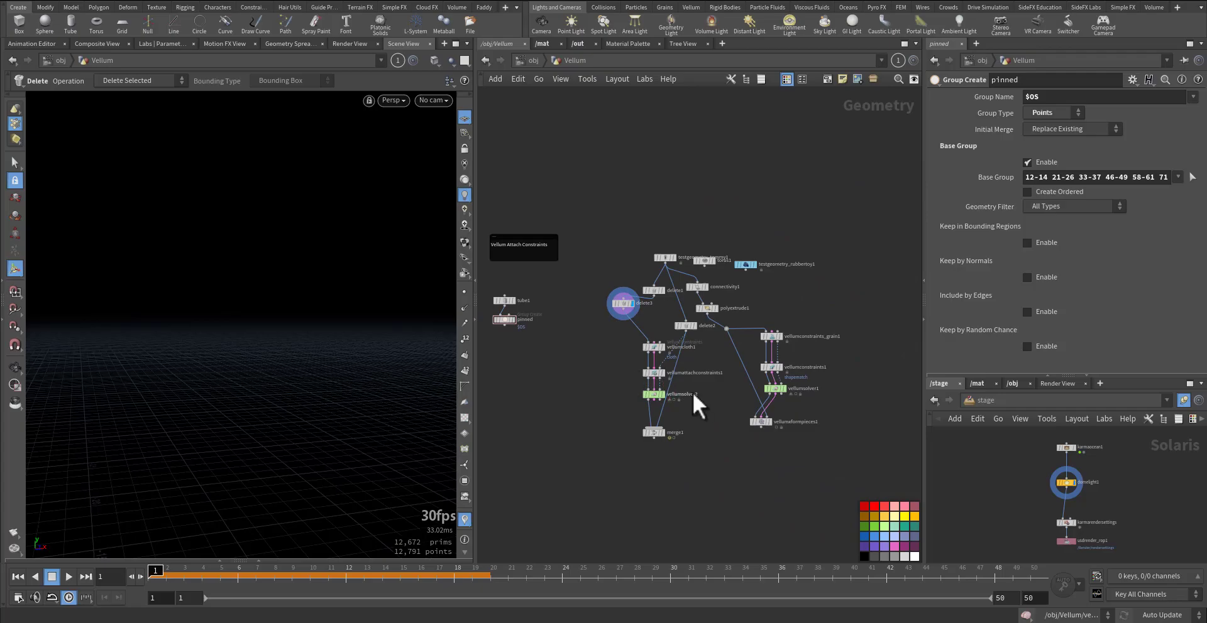
{"action": "scroll", "coordinate": [749, 368], "scroll_direction": "up", "scroll_amount": 5}
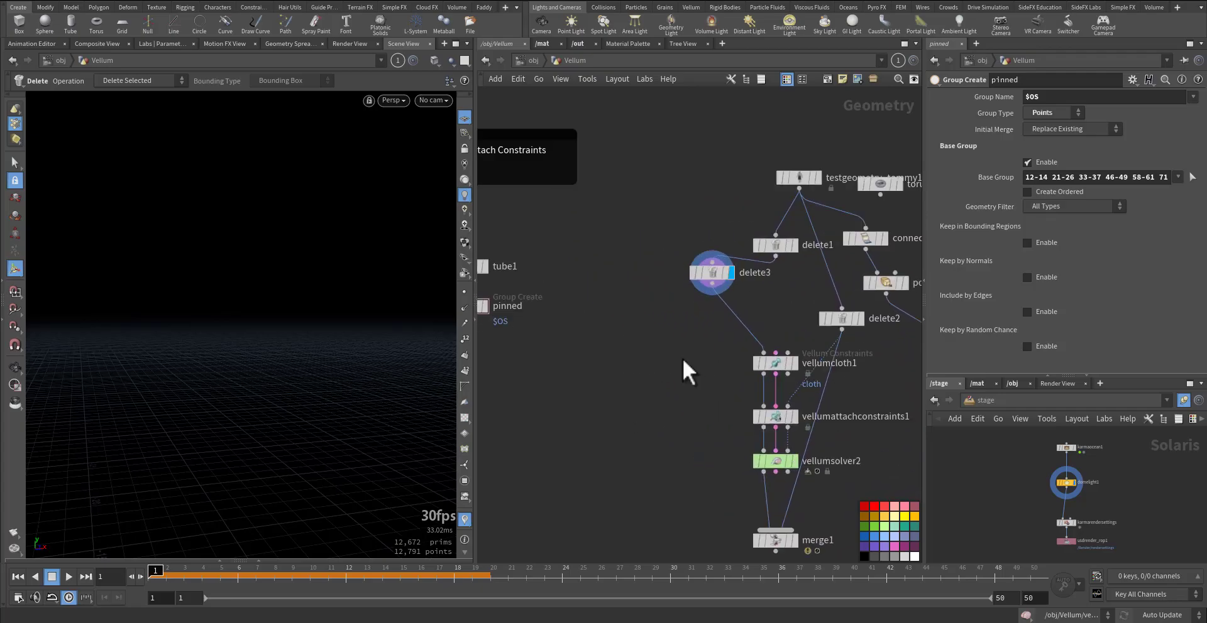
{"action": "middle_click_drag", "start_coordinate": [681, 358], "coordinate": [746, 389]}
{"action": "key", "text": "space+g"}
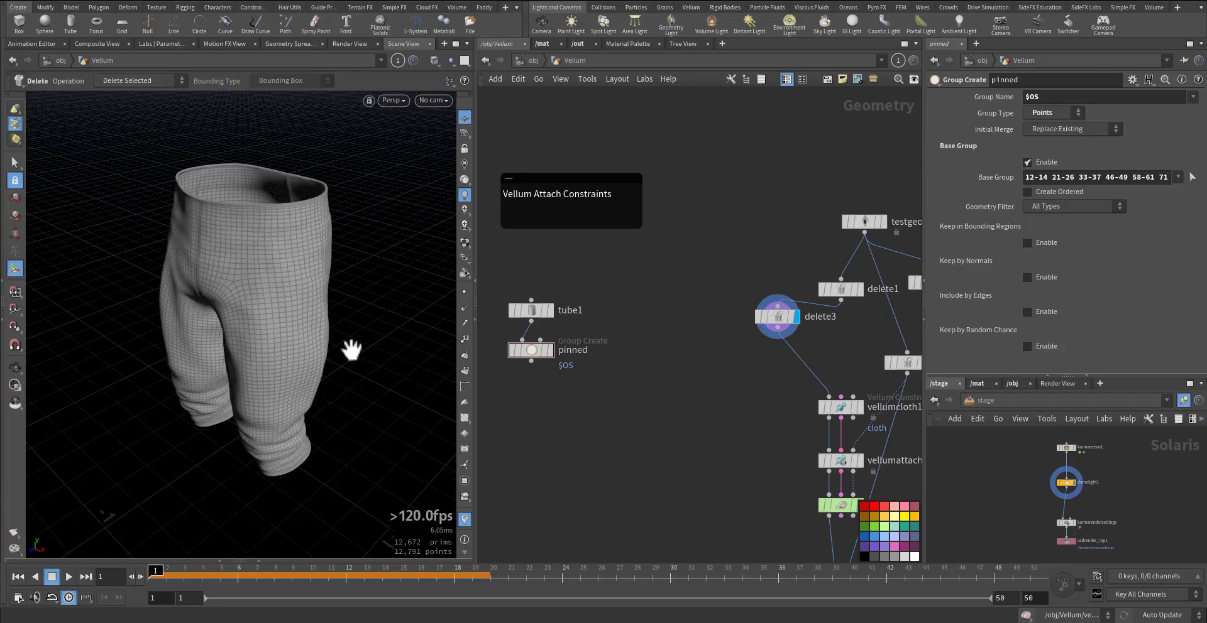
{"action": "left_click_drag", "start_coordinate": [367, 338], "coordinate": [337, 340], "text": "alt"}
{"action": "key", "text": "space+g"}
Add a Null node fed by delete3, display it, and reposition the tube nodes in the network.
{"action": "key", "text": "Escape"}
{"action": "middle_click_drag", "start_coordinate": [707, 364], "coordinate": [708, 361]}
{"action": "key", "text": "n"}
{"action": "left_click", "coordinate": [673, 341]}
{"action": "left_click_drag", "start_coordinate": [624, 280], "coordinate": [534, 373]}
{"action": "left_click_drag", "start_coordinate": [531, 312], "coordinate": [514, 427]}
{"action": "left_click", "coordinate": [672, 330]}
{"action": "left_click", "coordinate": [762, 326]}
{"action": "left_click_drag", "start_coordinate": [672, 347], "coordinate": [658, 379]}
{"action": "left_click", "coordinate": [676, 373]}
{"action": "left_click", "coordinate": [659, 374]}
Show the pinned tube as a template overlay and compare its size with the trousers.
{"action": "left_click", "coordinate": [534, 403]}
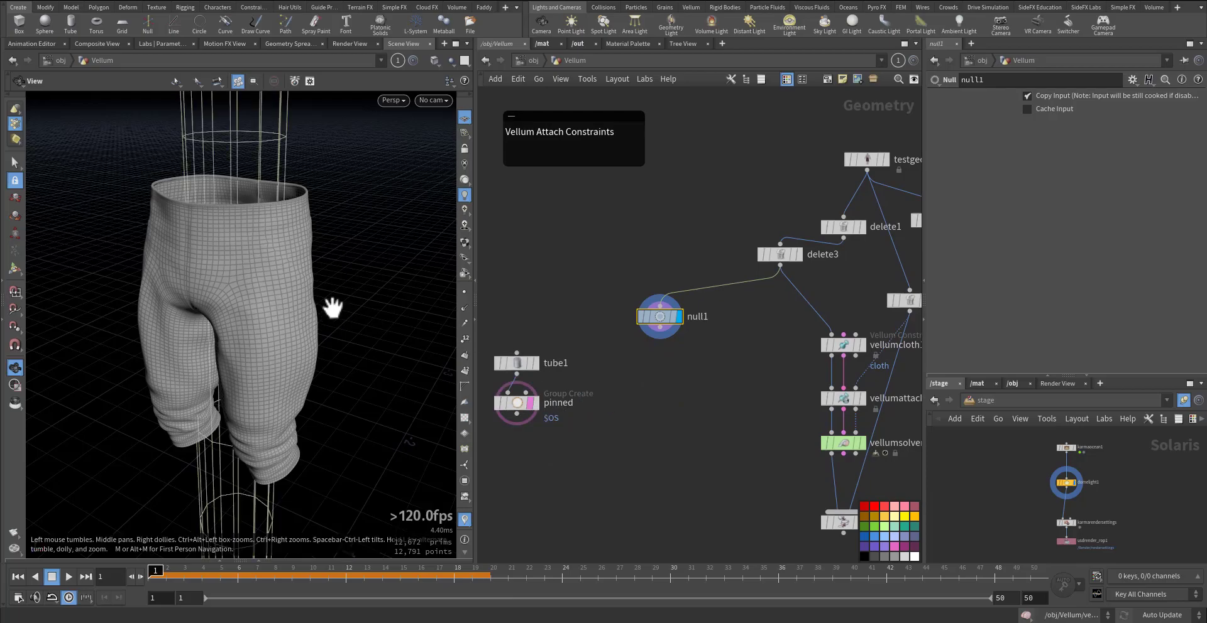
{"action": "right_click_drag", "start_coordinate": [358, 283], "coordinate": [274, 312]}
{"action": "middle_click_drag", "start_coordinate": [319, 278], "coordinate": [275, 373]}
{"action": "left_click_drag", "start_coordinate": [275, 372], "coordinate": [305, 336]}
{"action": "middle_click_drag", "start_coordinate": [305, 336], "coordinate": [318, 502]}
{"action": "right_click_drag", "start_coordinate": [339, 369], "coordinate": [254, 388]}
{"action": "middle_click_drag", "start_coordinate": [311, 358], "coordinate": [270, 379]}
{"action": "right_click_drag", "start_coordinate": [270, 379], "coordinate": [210, 401]}
{"action": "middle_click_drag", "start_coordinate": [289, 368], "coordinate": [222, 436]}
{"action": "right_click_drag", "start_coordinate": [282, 393], "coordinate": [258, 402]}
Append a Transform node to null1 and try adjusting its uniform scale.
{"action": "key", "text": "Tab"}
{"action": "key", "text": "Return"}
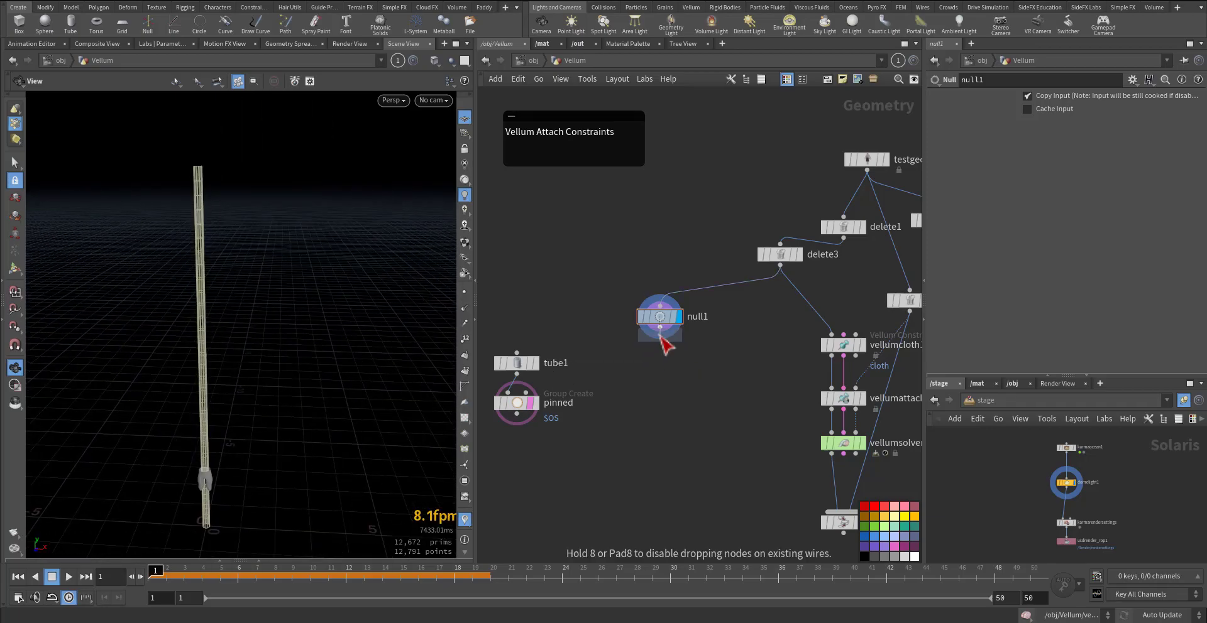
{"action": "left_click", "coordinate": [665, 345]}
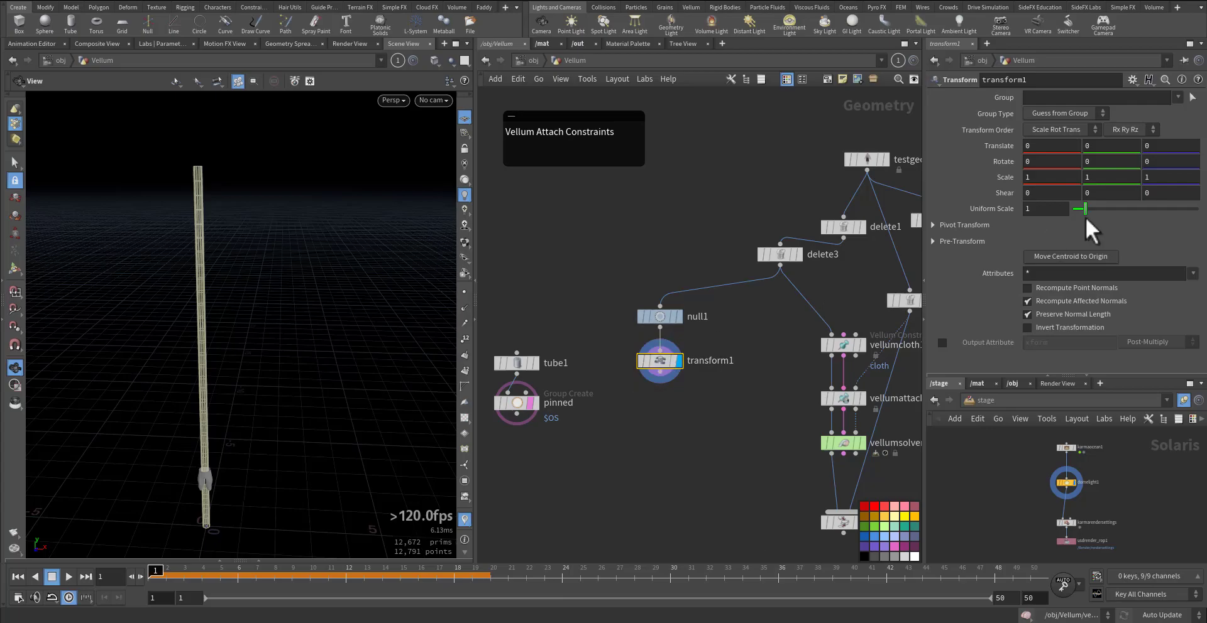
{"action": "middle_click_drag", "start_coordinate": [978, 204], "coordinate": [1202, 212]}
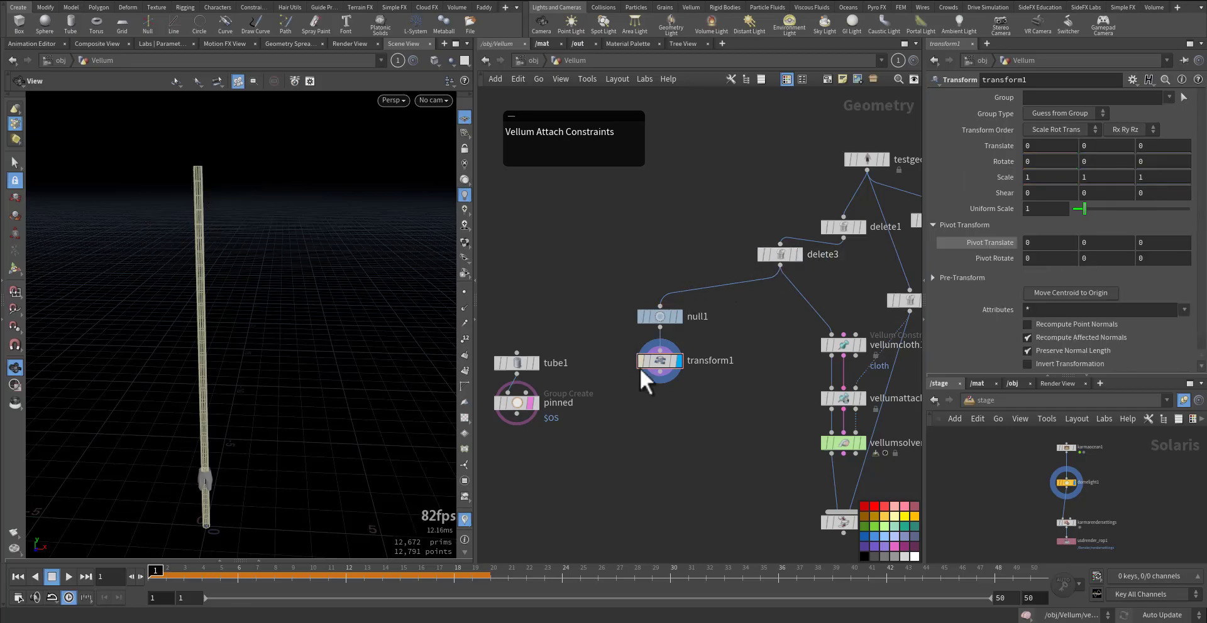
Set the Transform's pivot translate to $CEX, $CEY and $CEZ, and show its viewport handle.
{"action": "left_click", "coordinate": [640, 367]}
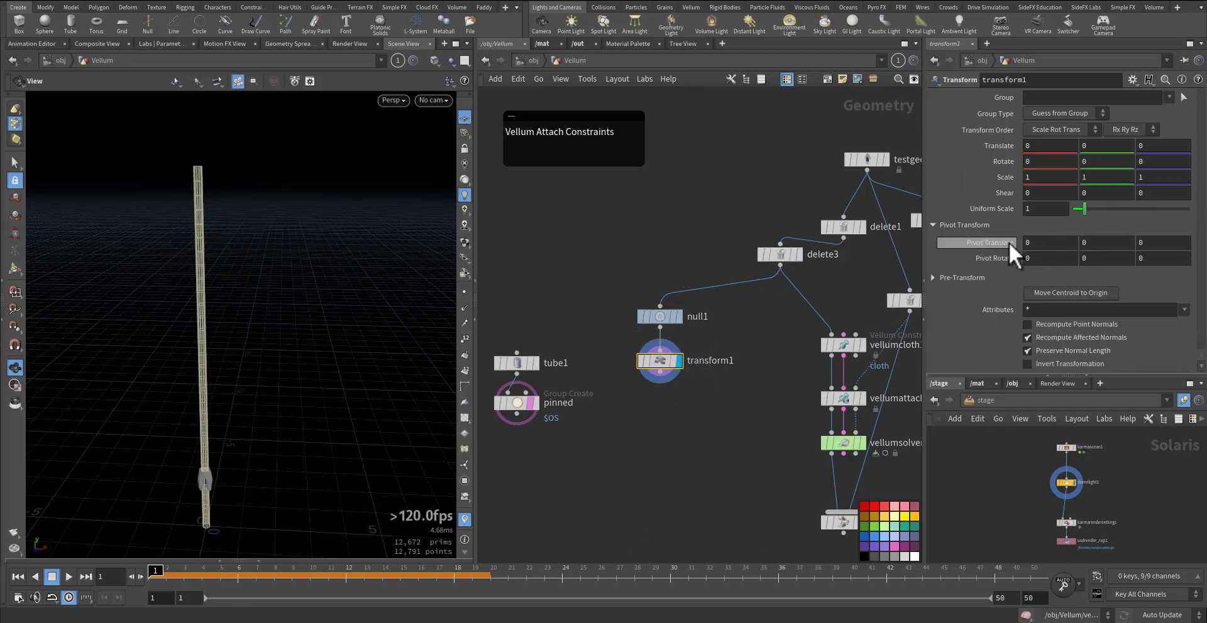
{"action": "left_click", "coordinate": [1031, 243]}
{"action": "type", "text": "$CEX"}
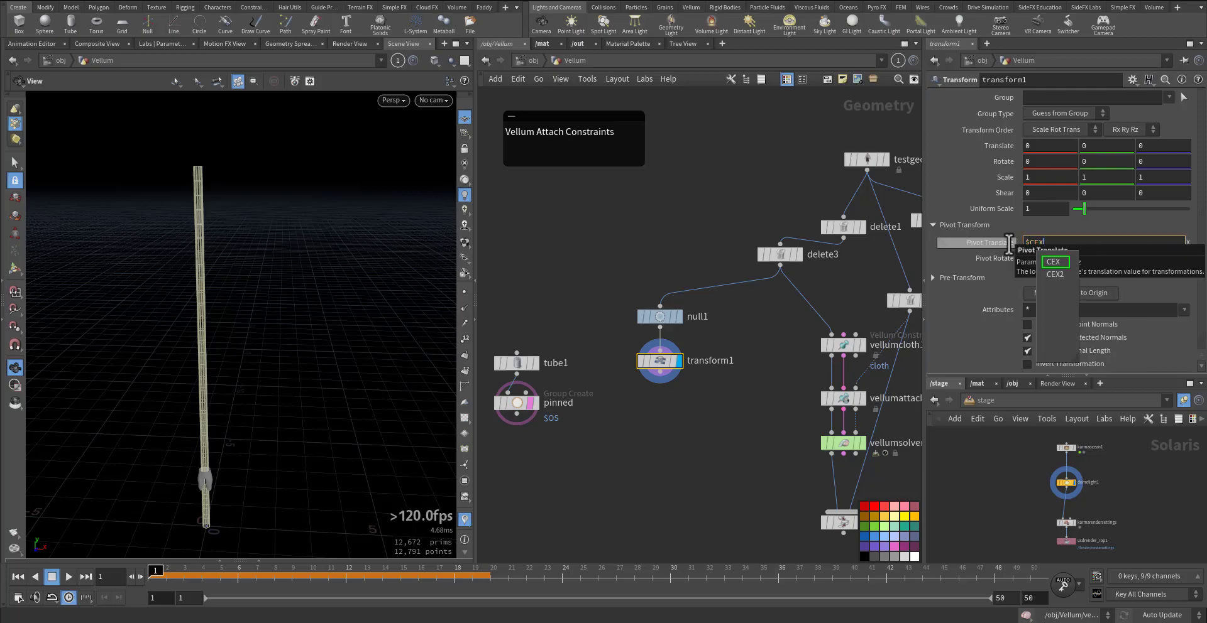
{"action": "key", "text": "Return"}
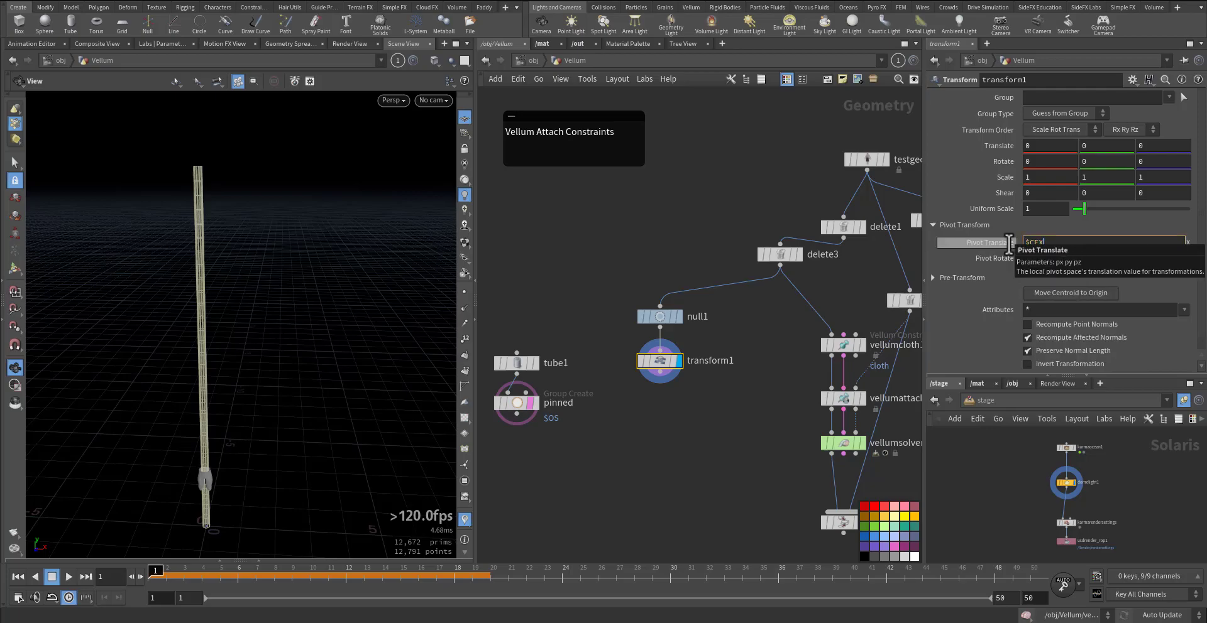
{"action": "key", "text": "Tab"}
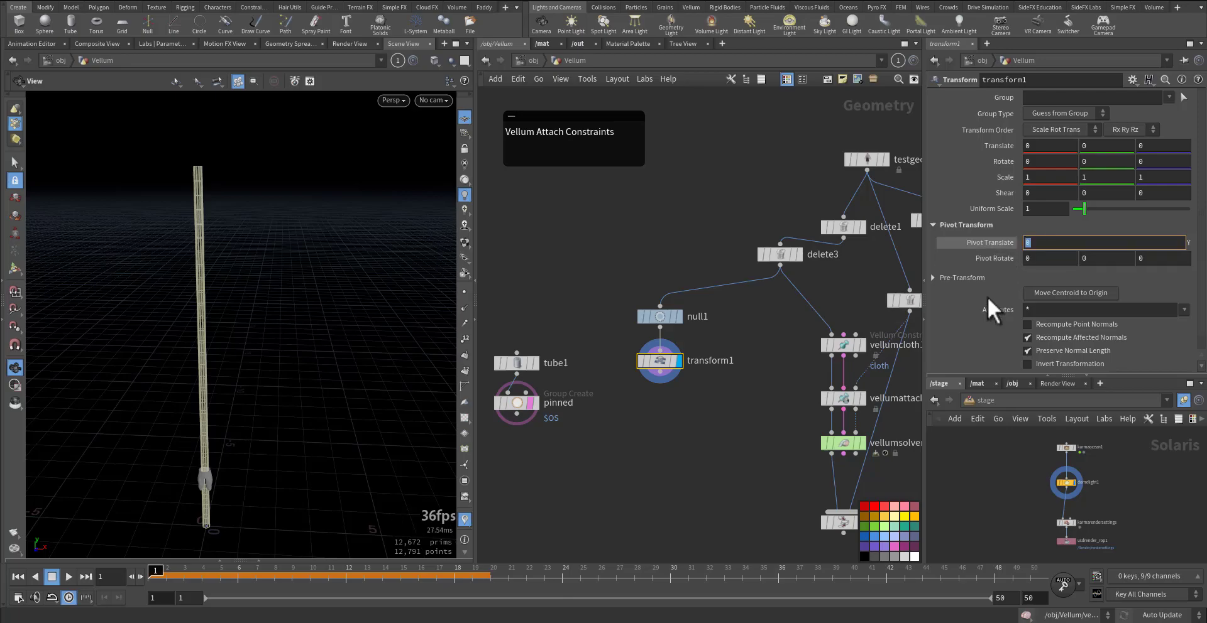
{"action": "type", "text": "$CEY"}
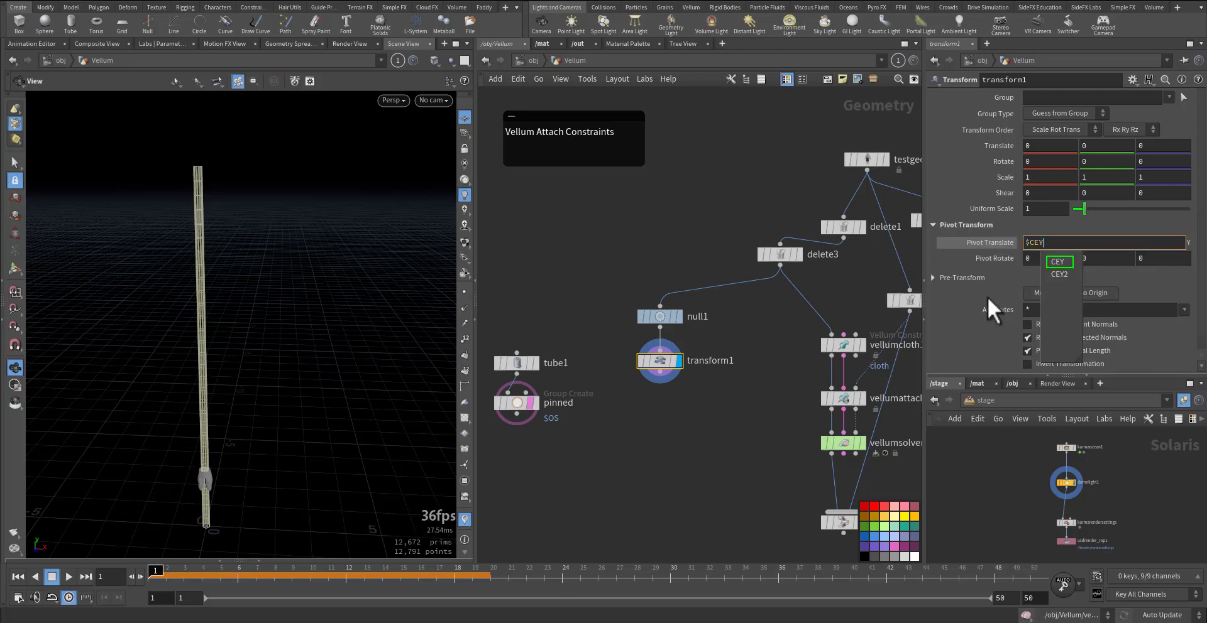
{"action": "key", "text": "Return"}
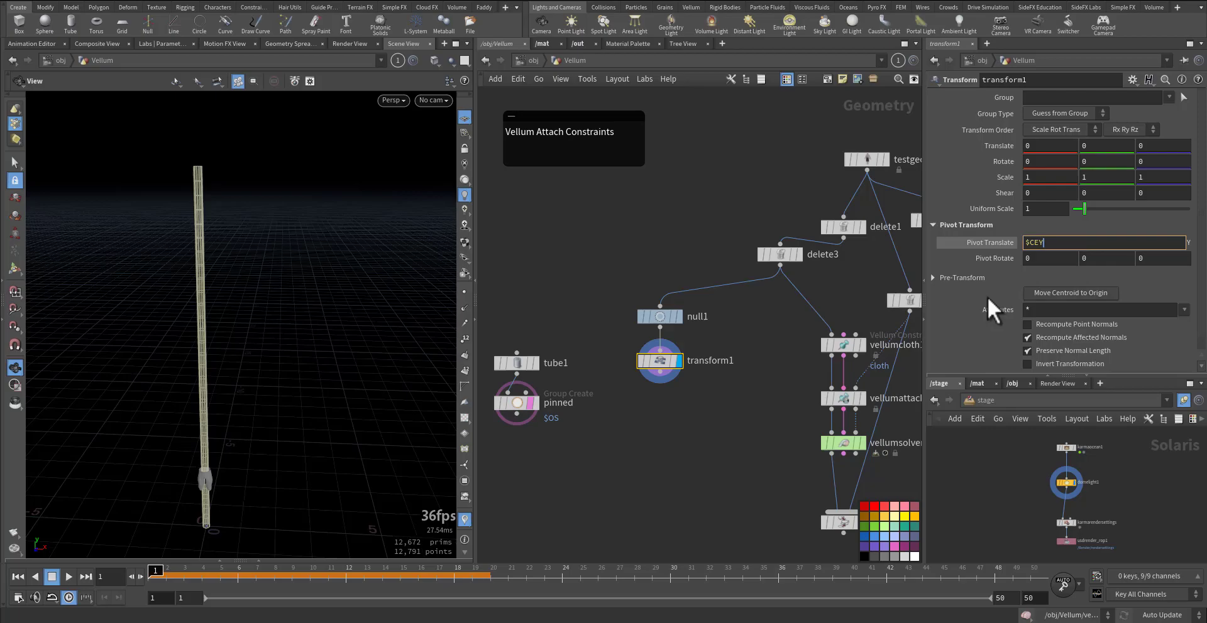
{"action": "key", "text": "Tab"}
{"action": "type", "text": "$CEZ"}
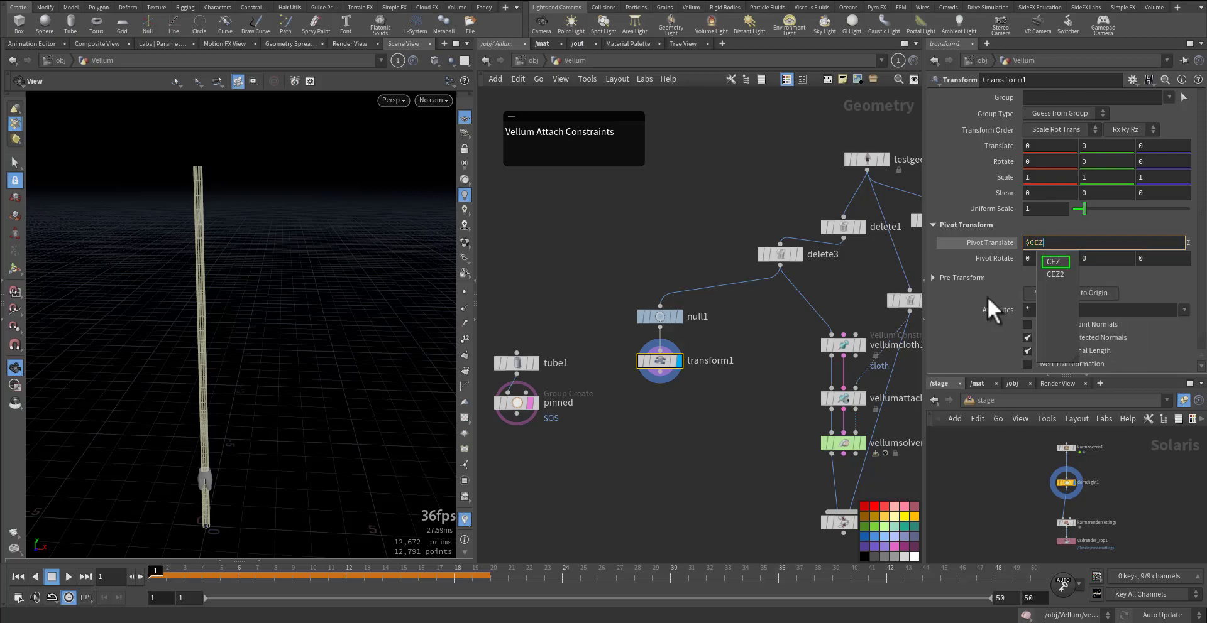
{"action": "key", "text": "Return"}
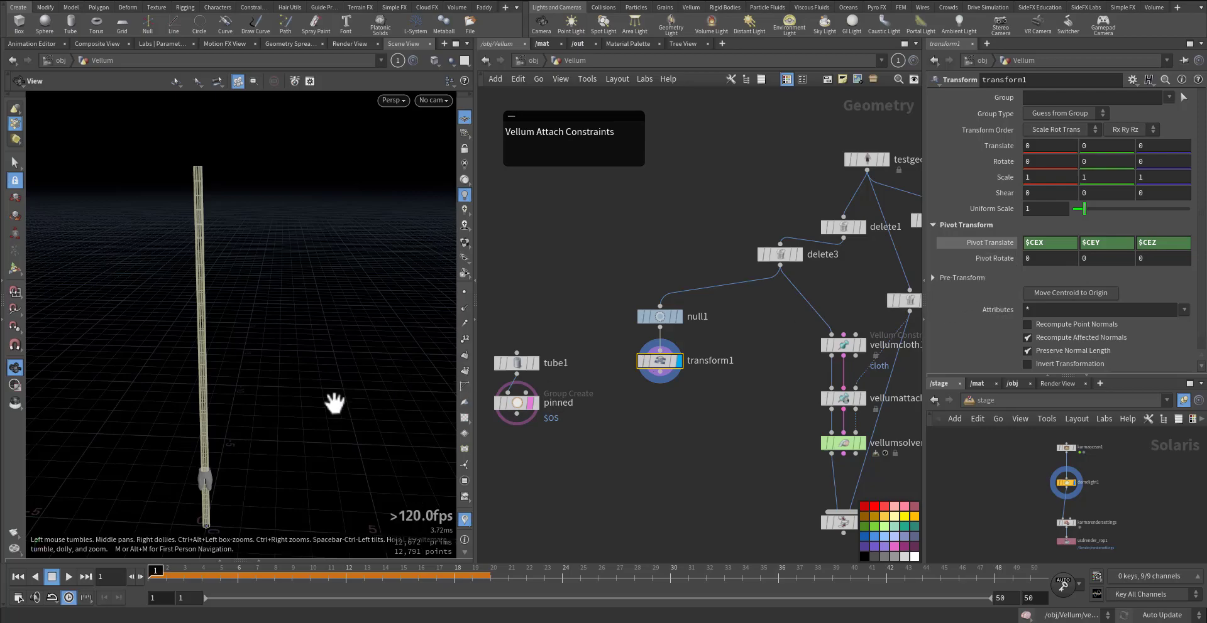
{"action": "key", "text": "Return"}
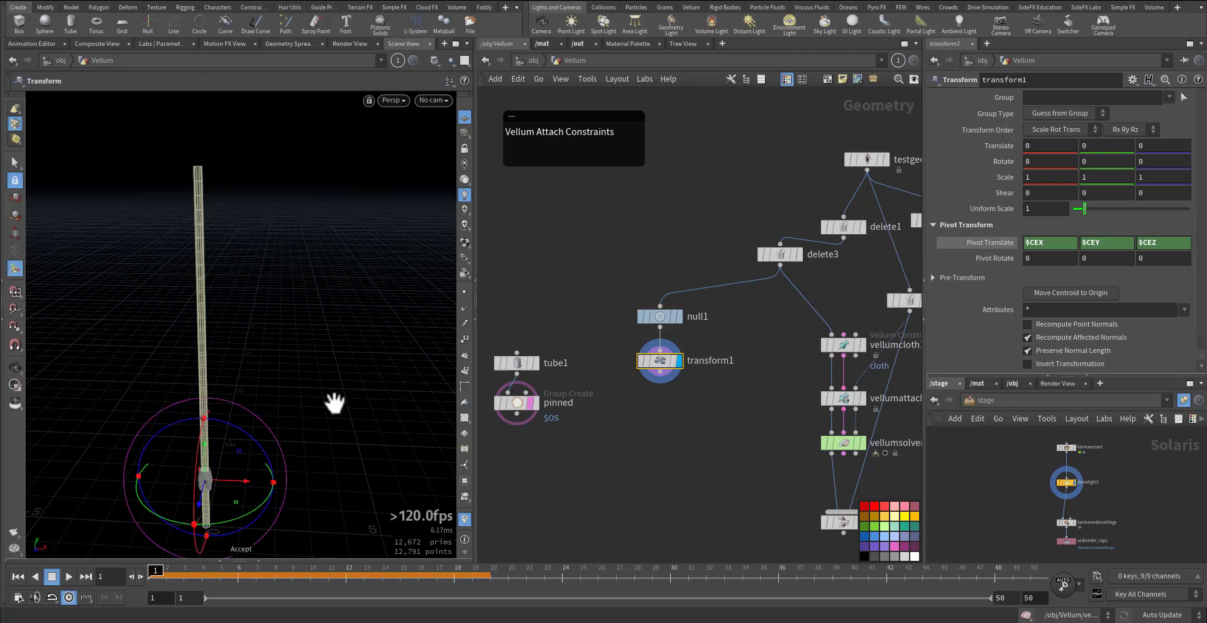
Save the Transform's settings as a preset named Centroid in $HOUDINI_USER_PREF_DIR.
{"action": "left_click", "coordinate": [1132, 80]}
{"action": "left_click", "coordinate": [1071, 247]}
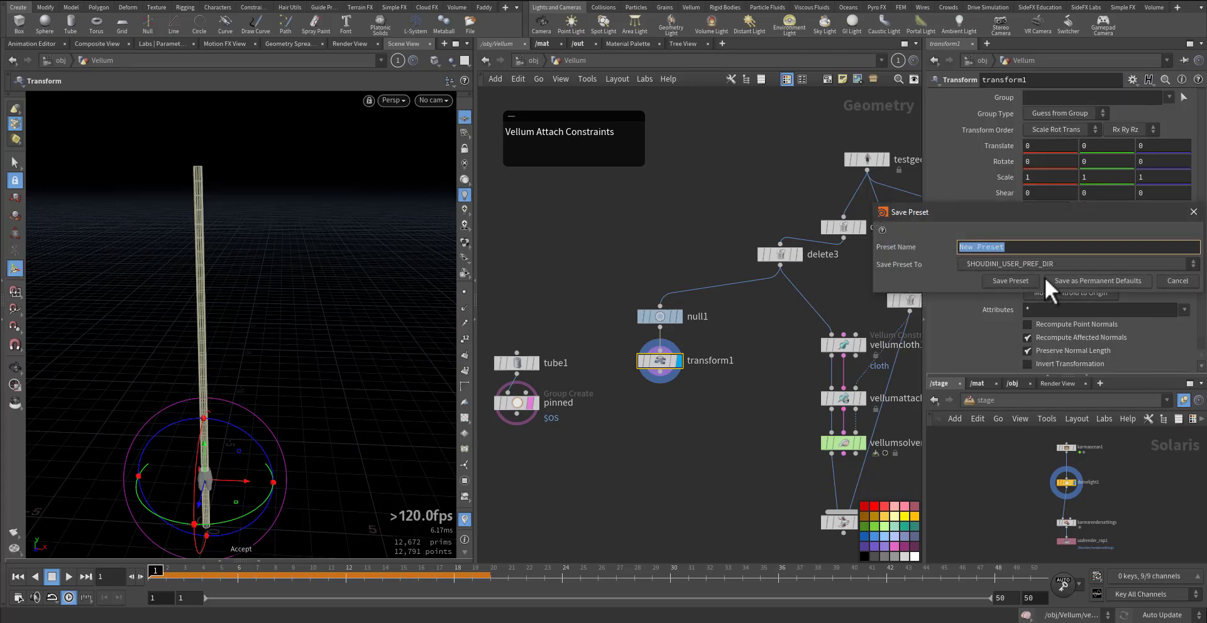
{"action": "type", "text": "Centroid"}
{"action": "left_click", "coordinate": [1008, 281]}
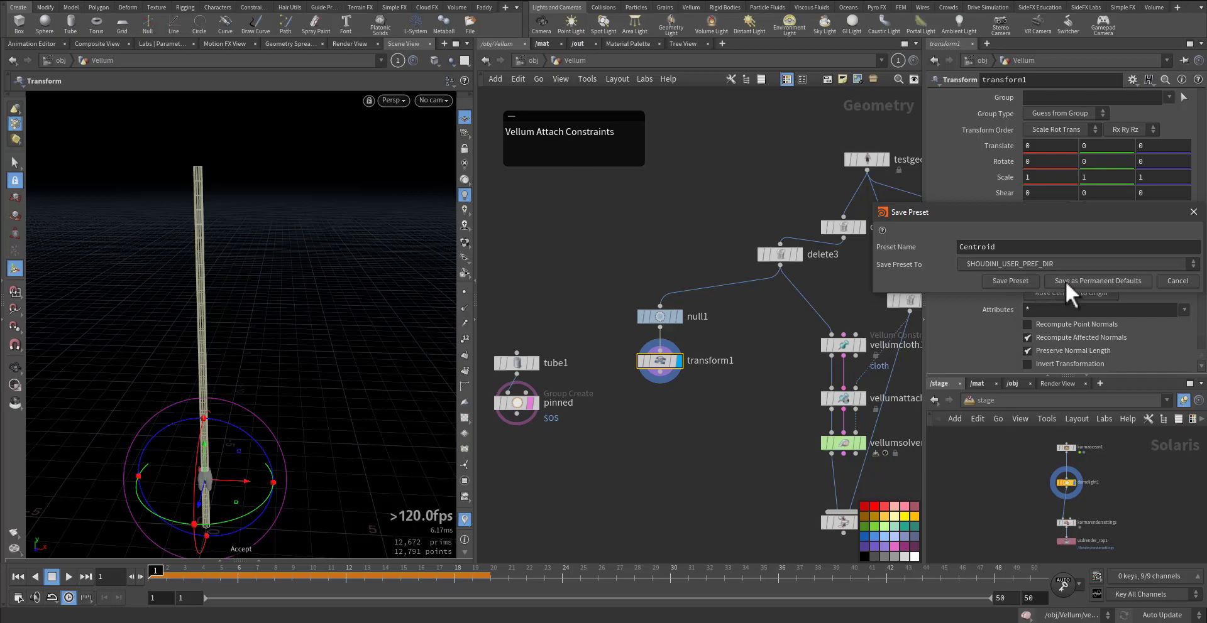
{"action": "left_click", "coordinate": [1013, 281]}
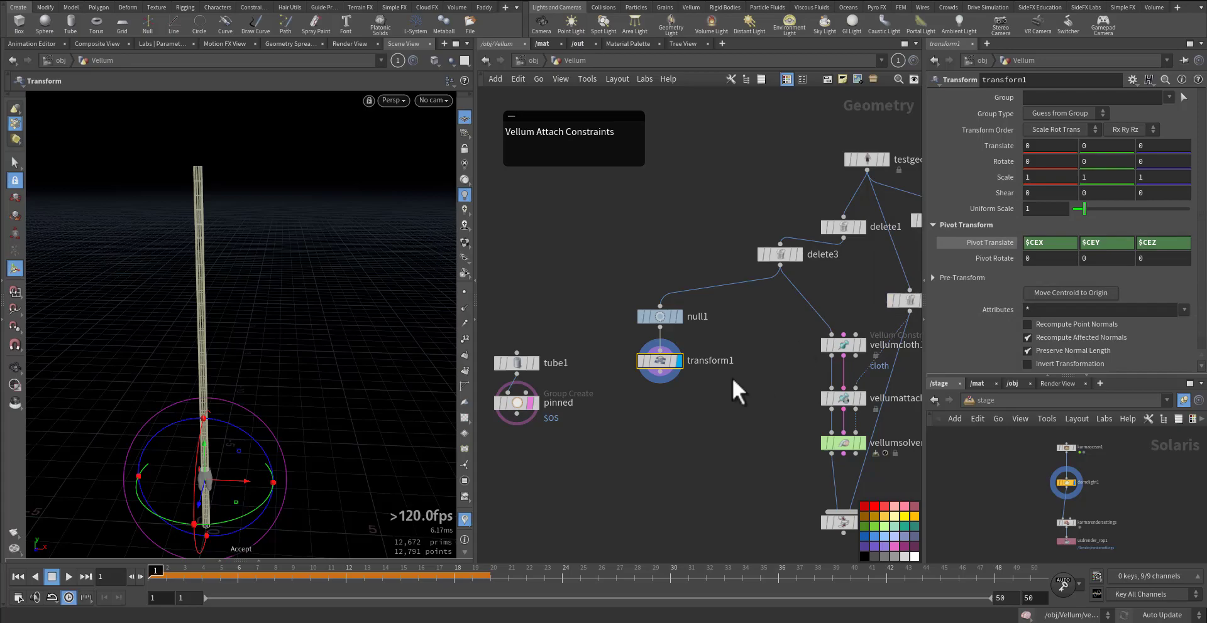
Scale the trousers uniformly to 6.5 and rotate them about 82 degrees around Z.
{"action": "middle_click_drag", "start_coordinate": [721, 379], "coordinate": [727, 355]}
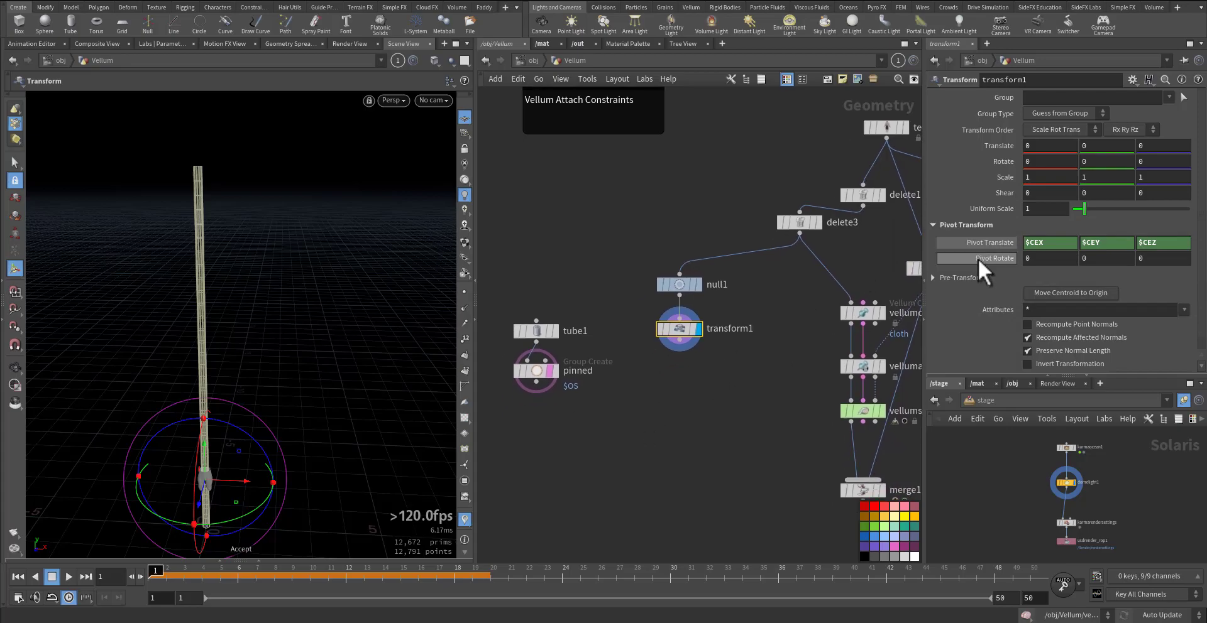
{"action": "middle_click_drag", "start_coordinate": [993, 206], "coordinate": [1194, 204]}
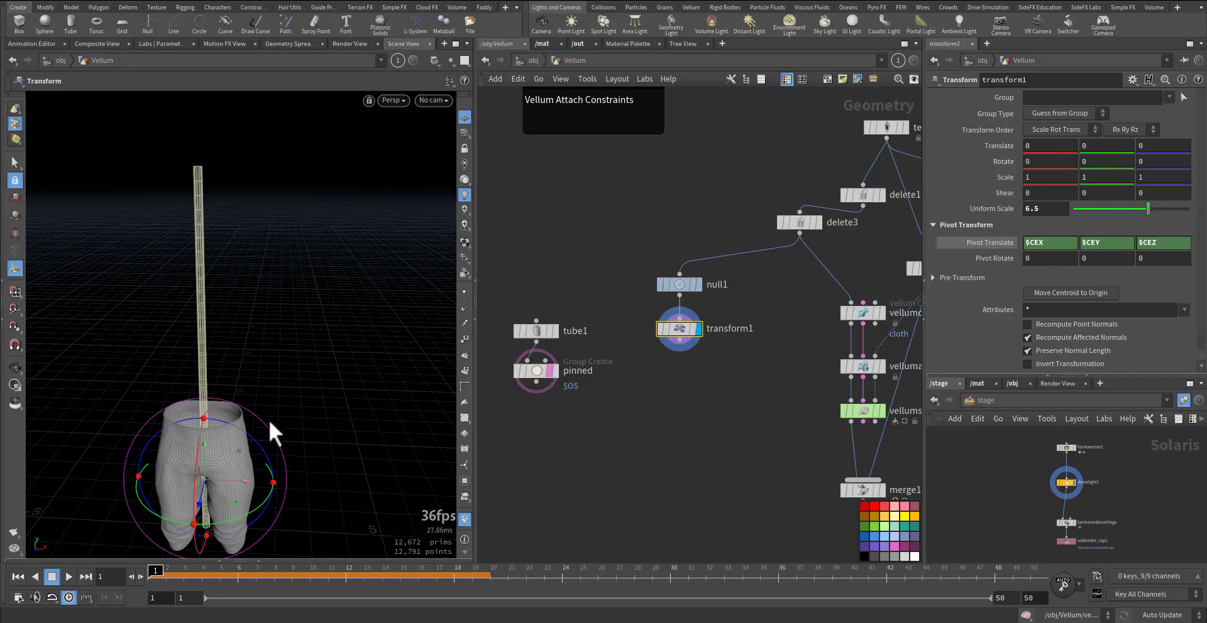
{"action": "left_click_drag", "start_coordinate": [255, 439], "coordinate": [162, 435]}
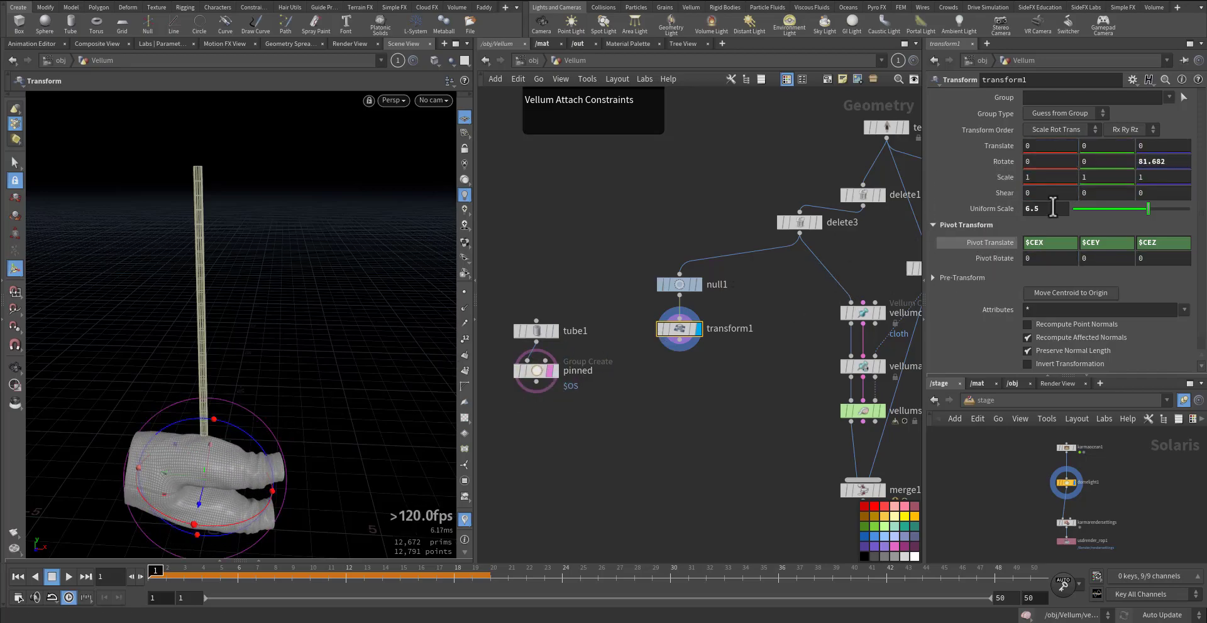
Set the trousers' rotation around Z to exactly 90 degrees in transform1.
{"action": "left_click", "coordinate": [1147, 164]}
{"action": "type", "text": "90"}
{"action": "key", "text": "Return"}
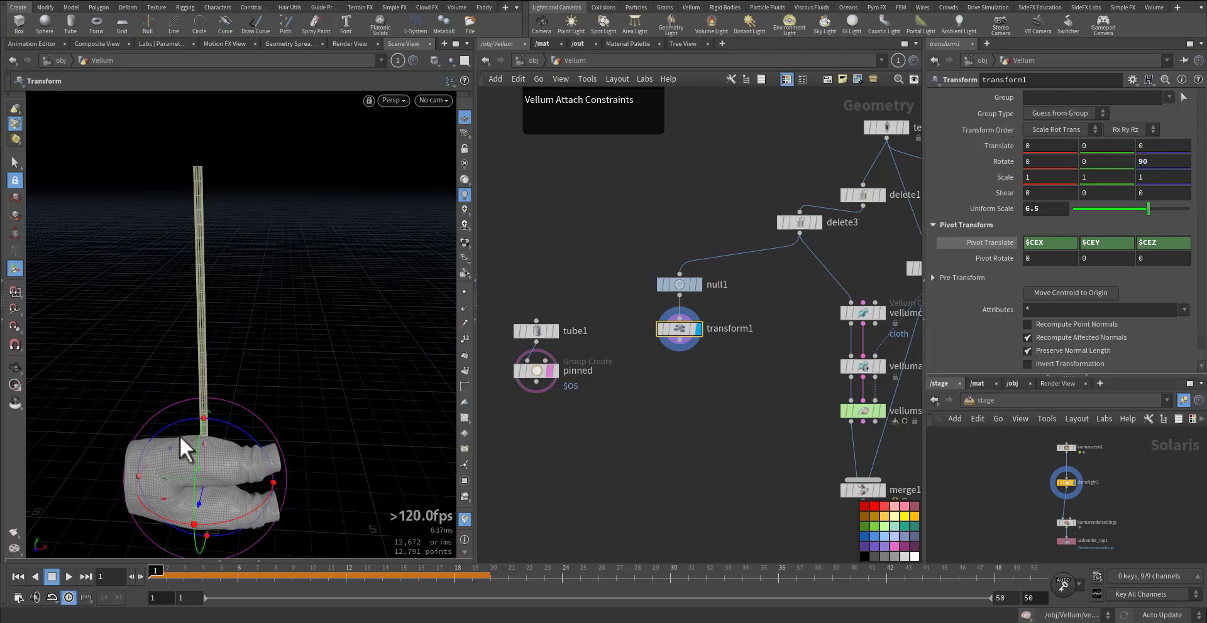
Move the trousers up beside the pole, translating them about 2.32 in X, 6.71 in Y and -0.12 in Z.
{"action": "left_click_drag", "start_coordinate": [208, 451], "coordinate": [350, 269]}
{"action": "key", "text": "space"}
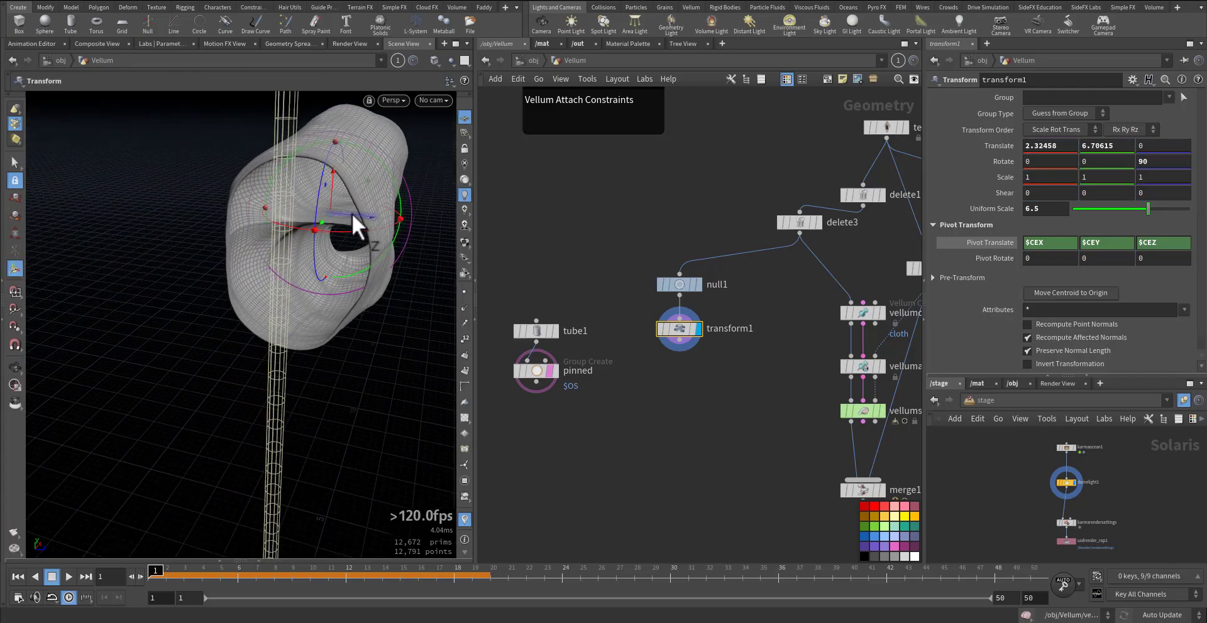
{"action": "left_click_drag", "start_coordinate": [352, 213], "coordinate": [272, 237]}
{"action": "key", "text": "space"}
{"action": "middle_click_drag", "start_coordinate": [248, 217], "coordinate": [329, 326]}
{"action": "right_click_drag", "start_coordinate": [329, 327], "coordinate": [302, 327]}
{"action": "left_click_drag", "start_coordinate": [271, 306], "coordinate": [232, 294]}
{"action": "middle_click_drag", "start_coordinate": [616, 453], "coordinate": [610, 425]}
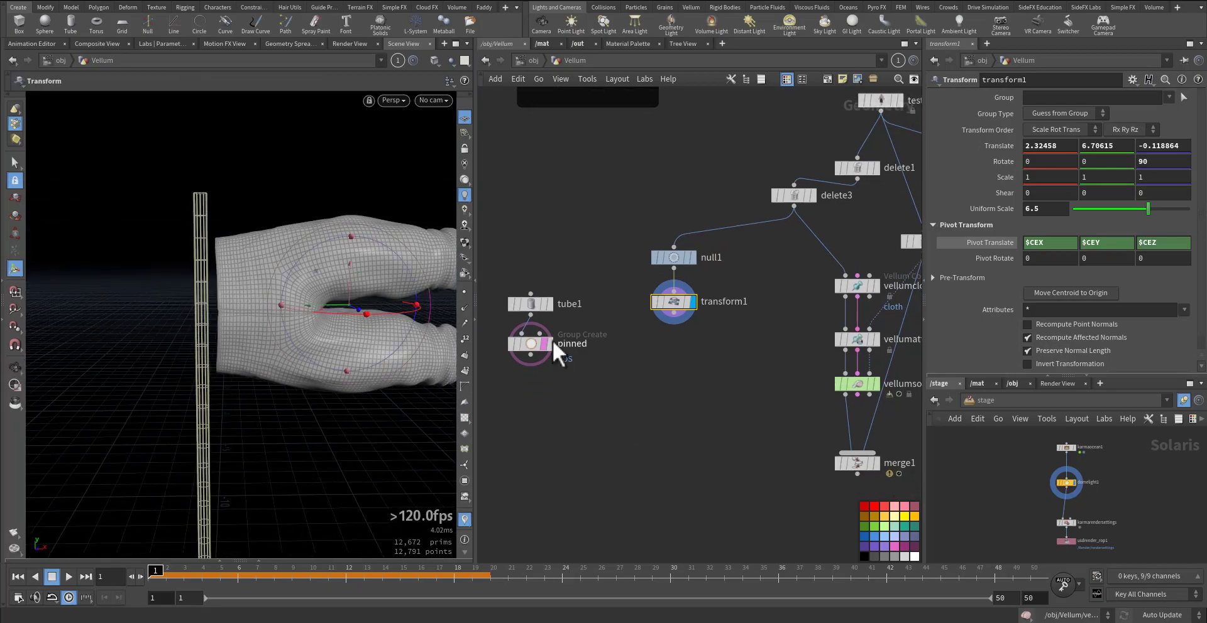
Add a Vellum Configure Cloth node under transform1 and display its result.
{"action": "key", "text": "Tab"}
{"action": "type", "text": "velclo"}
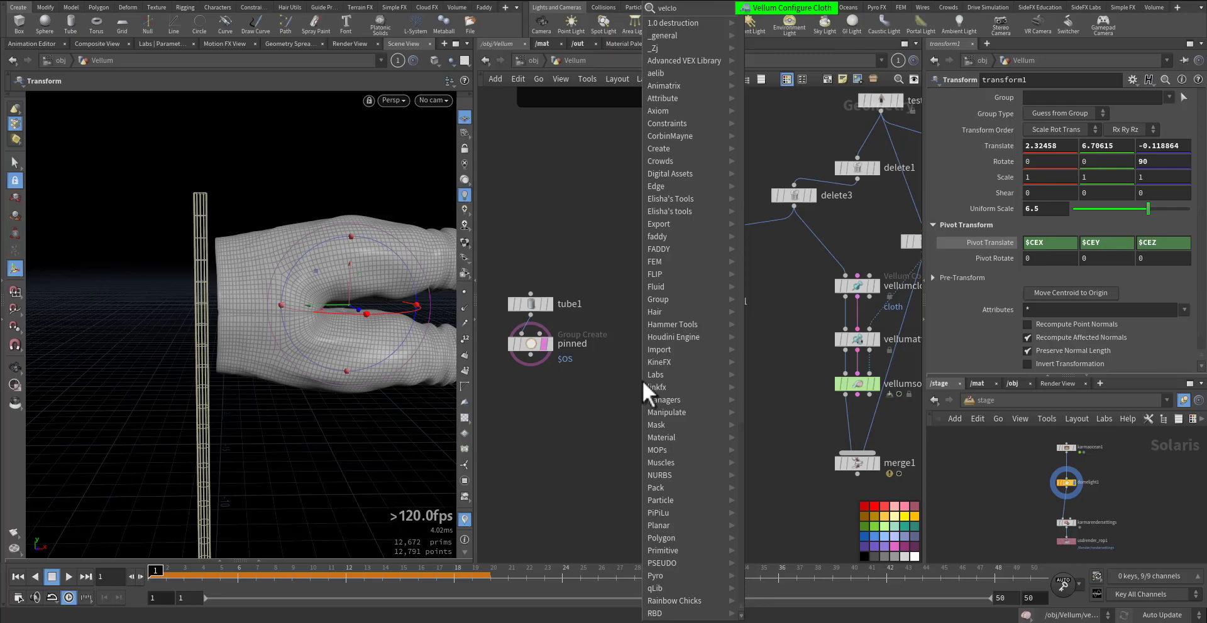
{"action": "key", "text": "Return"}
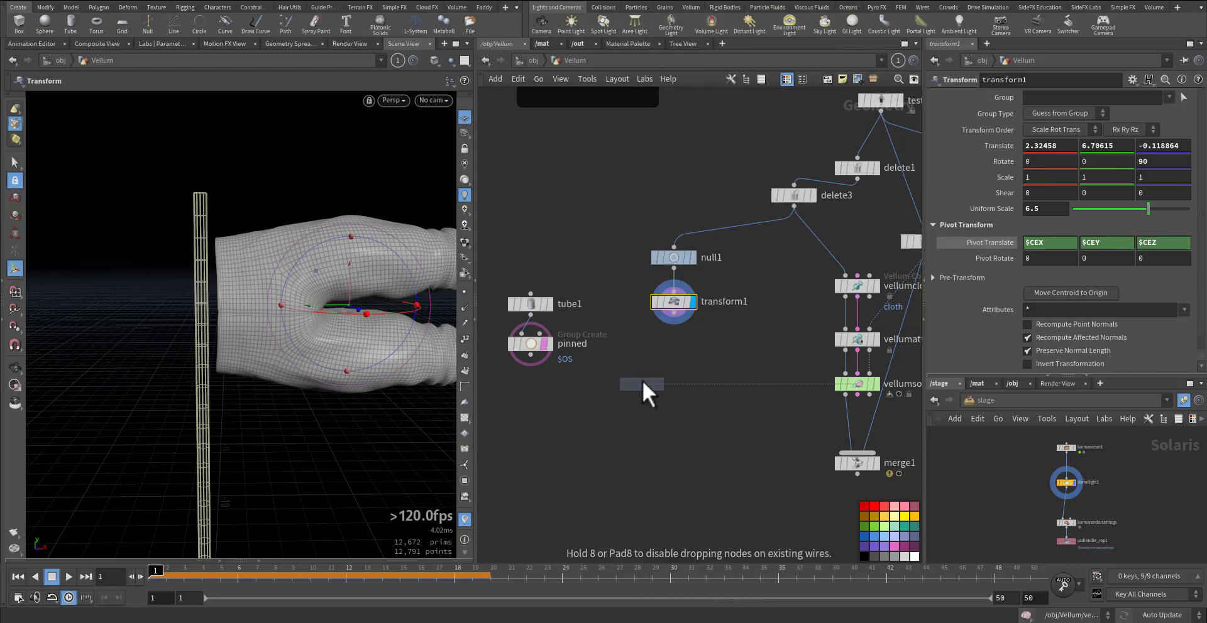
{"action": "left_click", "coordinate": [691, 379]}
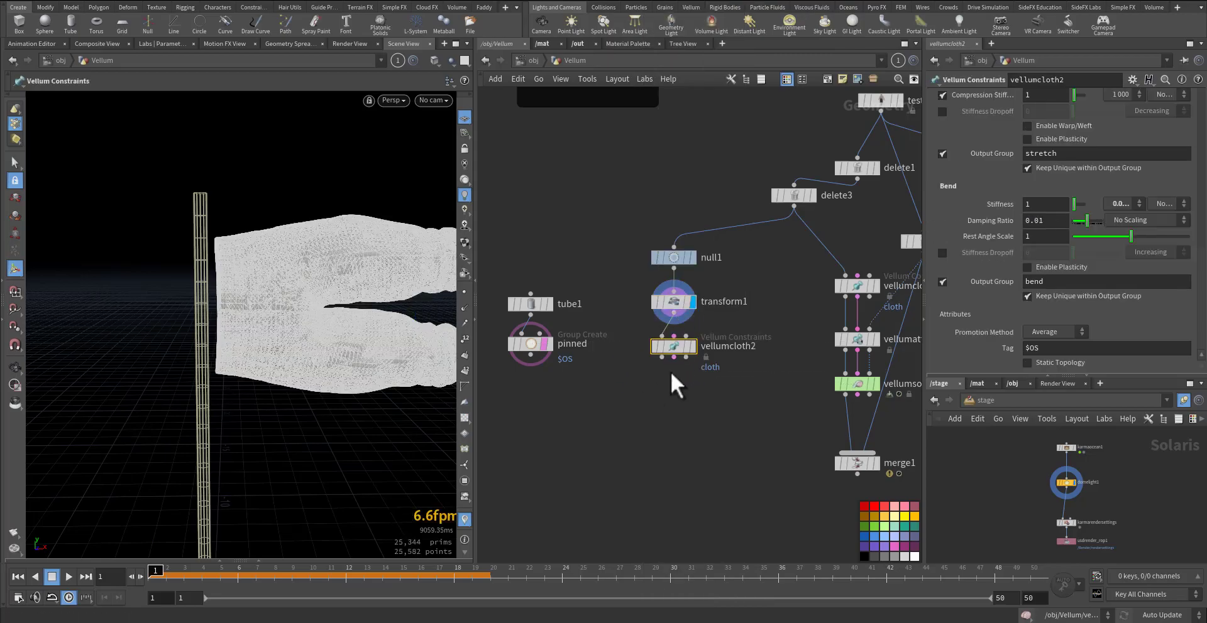
{"action": "left_click", "coordinate": [692, 349]}
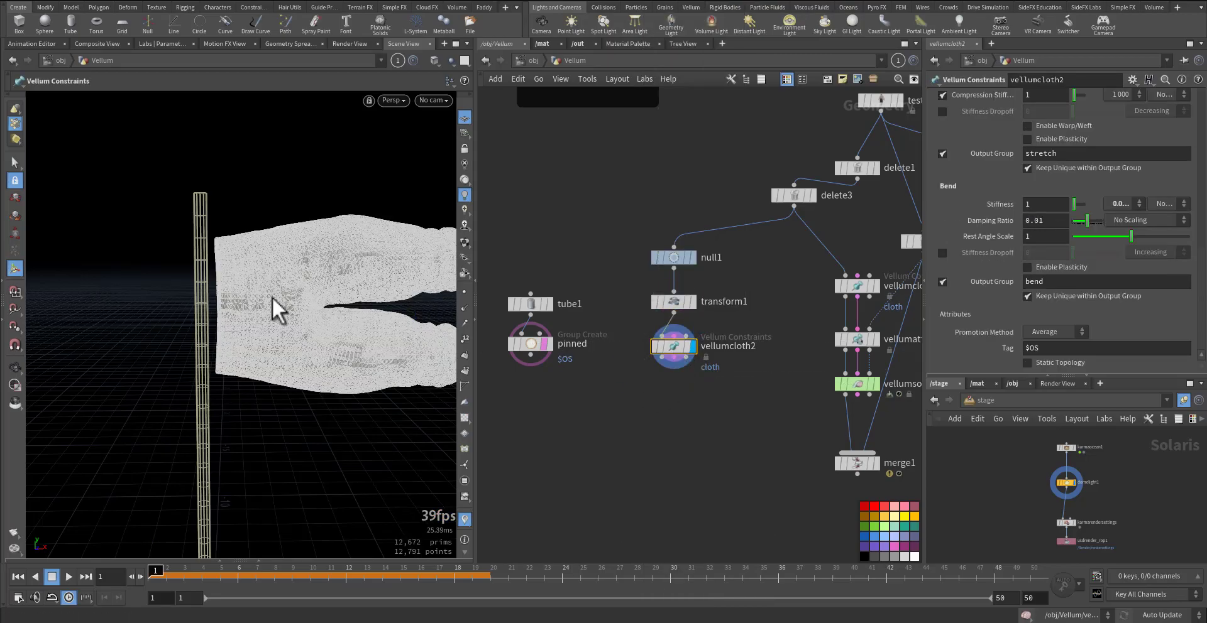
{"action": "mouse_move", "coordinate": [259, 292]}
{"action": "left_mouse_down", "text": "alt"}
{"action": "mouse_move", "coordinate": [308, 305]}
{"action": "mouse_move", "coordinate": [251, 303]}
{"action": "mouse_move", "coordinate": [269, 300]}
{"action": "left_mouse_up", "text": "alt"}
Move the null1, transform1 and vellumcloth2 chain to the other side of the tube1 and pinned nodes, then select the tube branch.
{"action": "left_click_drag", "start_coordinate": [603, 229], "coordinate": [662, 424]}
{"action": "middle_click_drag", "start_coordinate": [662, 423], "coordinate": [722, 384]}
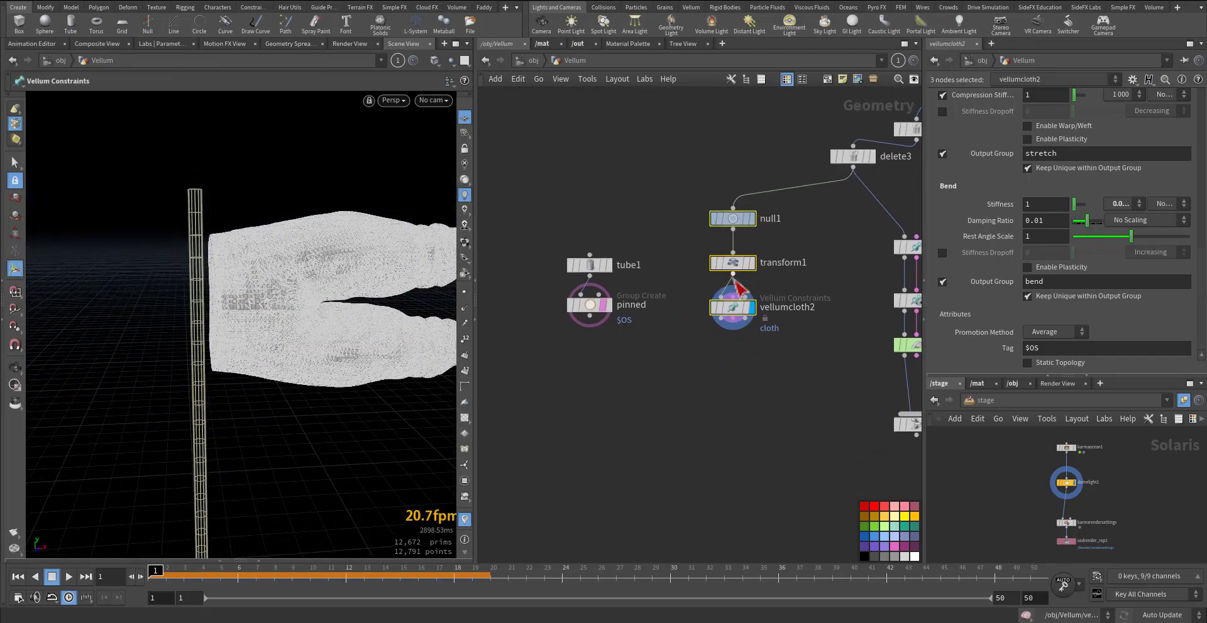
{"action": "left_click_drag", "start_coordinate": [731, 215], "coordinate": [514, 214]}
{"action": "middle_click_drag", "start_coordinate": [737, 364], "coordinate": [853, 393]}
{"action": "left_click_drag", "start_coordinate": [783, 390], "coordinate": [737, 292]}
{"action": "key", "text": "Tab"}
{"action": "type", "text": "veatt"}
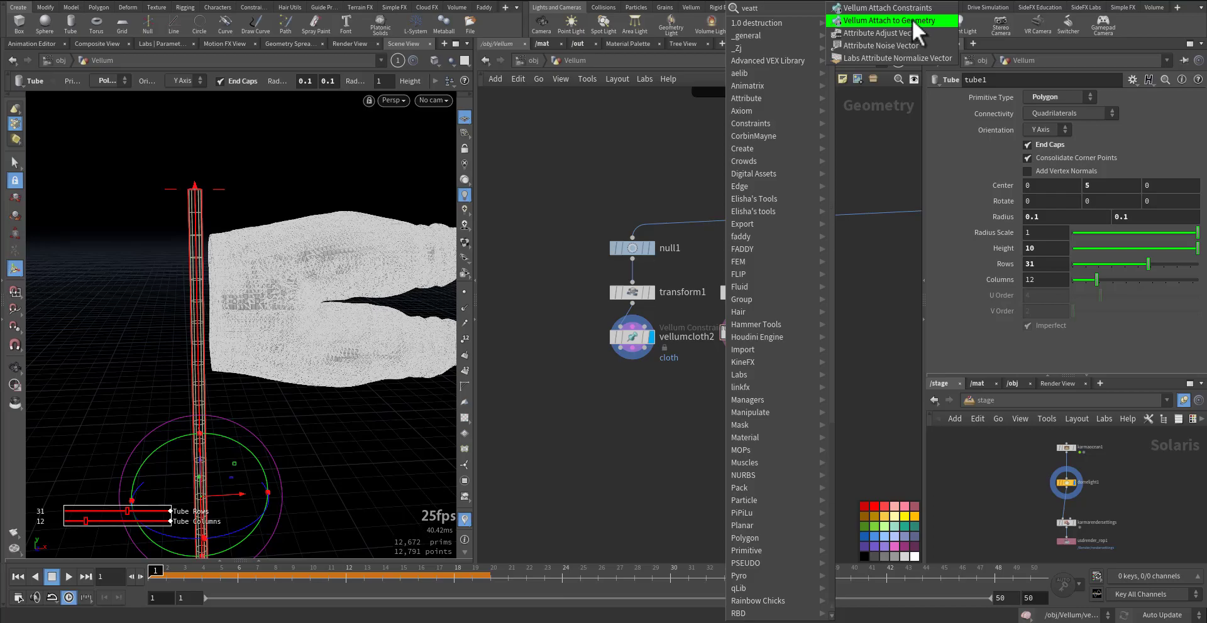
{"action": "left_click", "coordinate": [918, 19]}
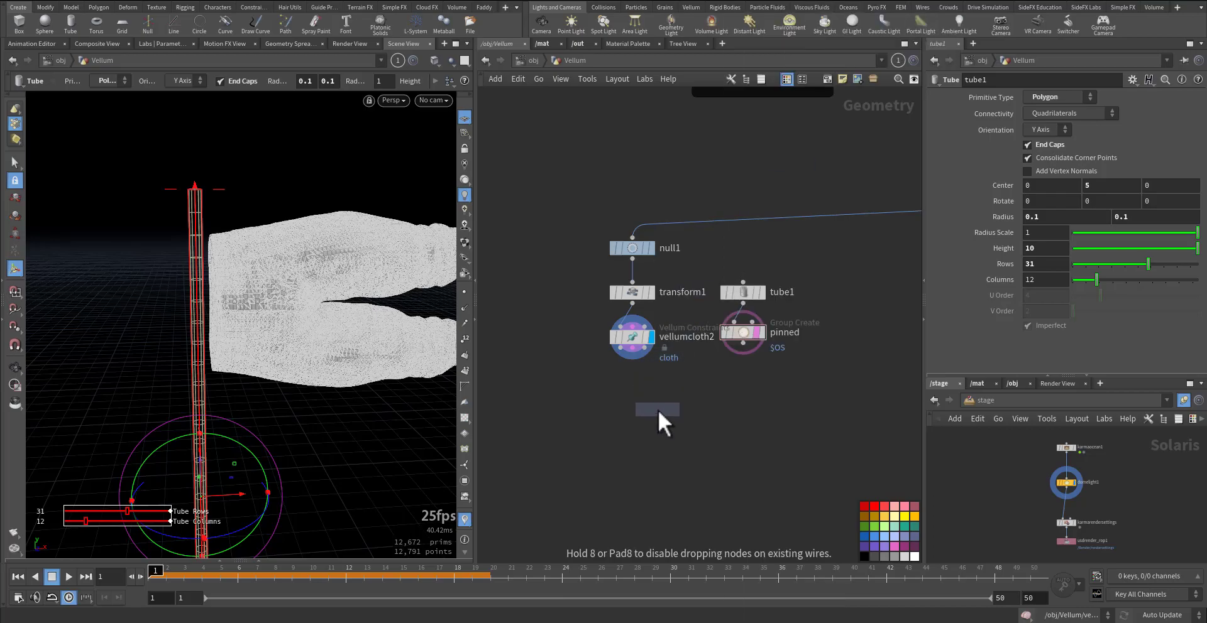
{"action": "left_click", "coordinate": [657, 410]}
Add a Vellum Attach Constraints node below vellumcloth2 and the pinned group node.
{"action": "key", "text": "Tab"}
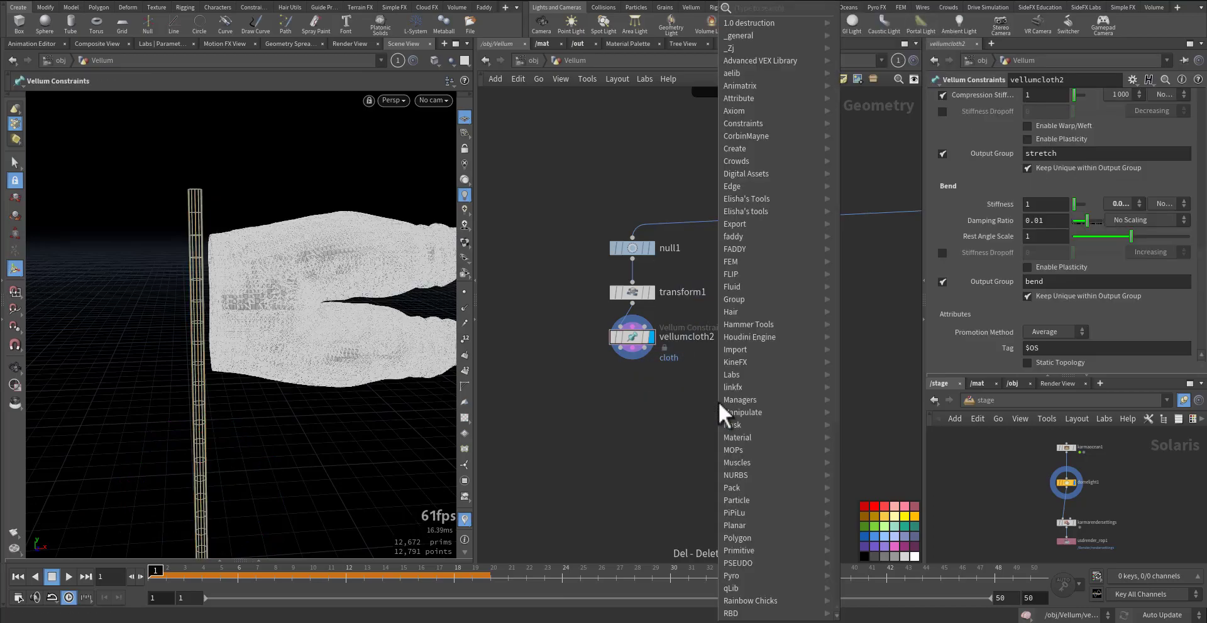
{"action": "type", "text": "veatt"}
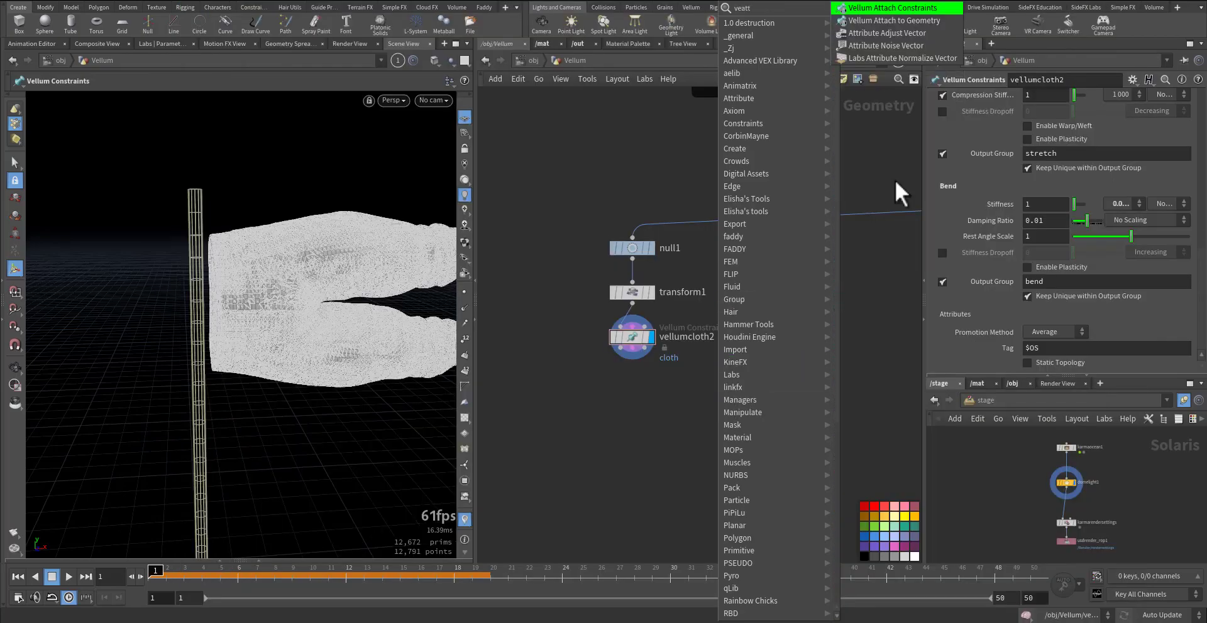
{"action": "left_click", "coordinate": [889, 9]}
{"action": "left_click", "coordinate": [655, 422]}
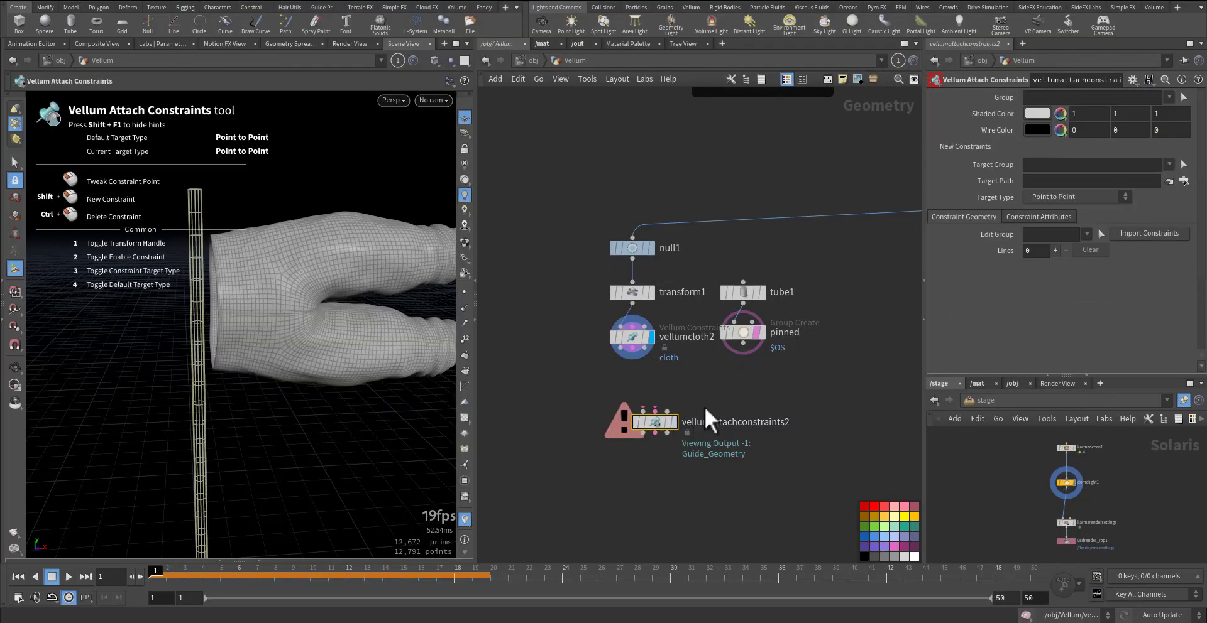
Wire vellumcloth2's geometry and constraints plus the pinned tube into the attach constraints node, and display that node.
{"action": "scroll", "coordinate": [691, 405], "scroll_direction": "up", "scroll_amount": 4}
{"action": "left_click", "coordinate": [667, 447]}
{"action": "left_click", "coordinate": [625, 374]}
{"action": "left_click", "coordinate": [651, 352]}
{"action": "left_click", "coordinate": [829, 361]}
{"action": "left_click", "coordinate": [721, 469]}
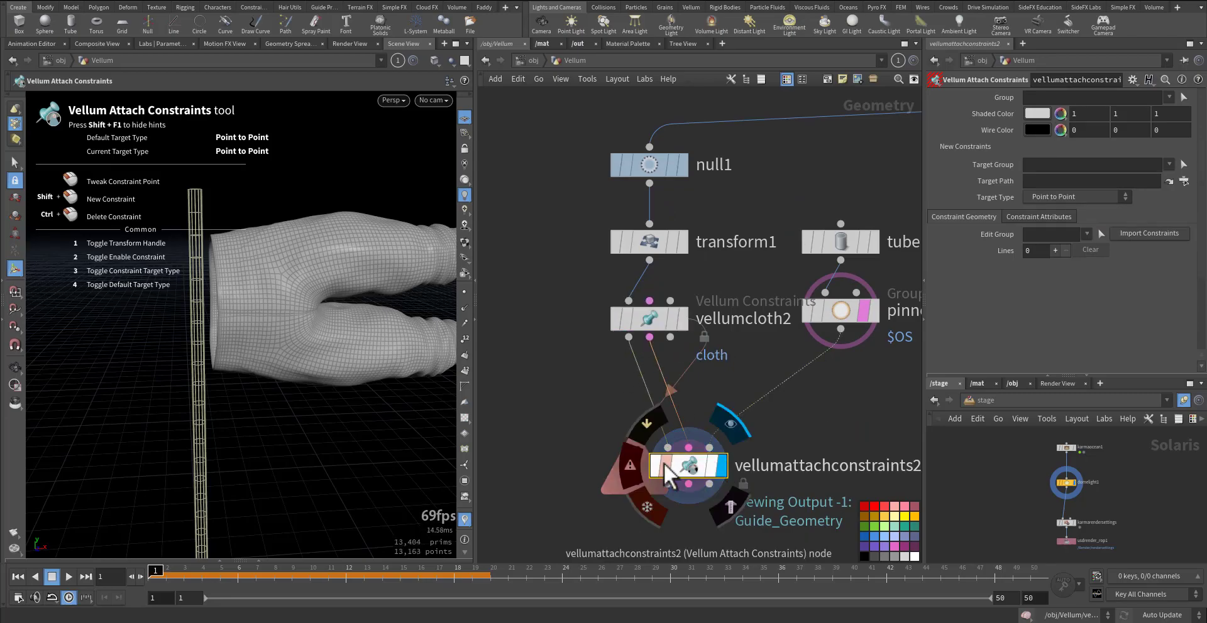
Check the attach constraints node's error and compare its display with that of vellumcloth2.
{"action": "left_click", "coordinate": [632, 465]}
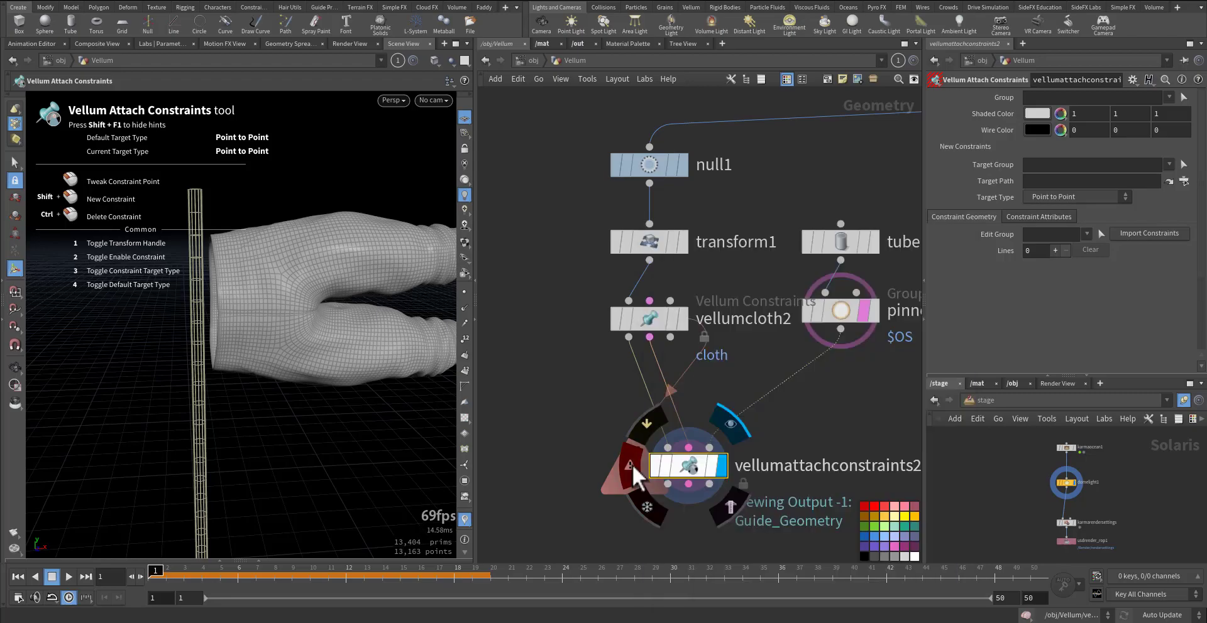
{"action": "left_click", "coordinate": [632, 465]}
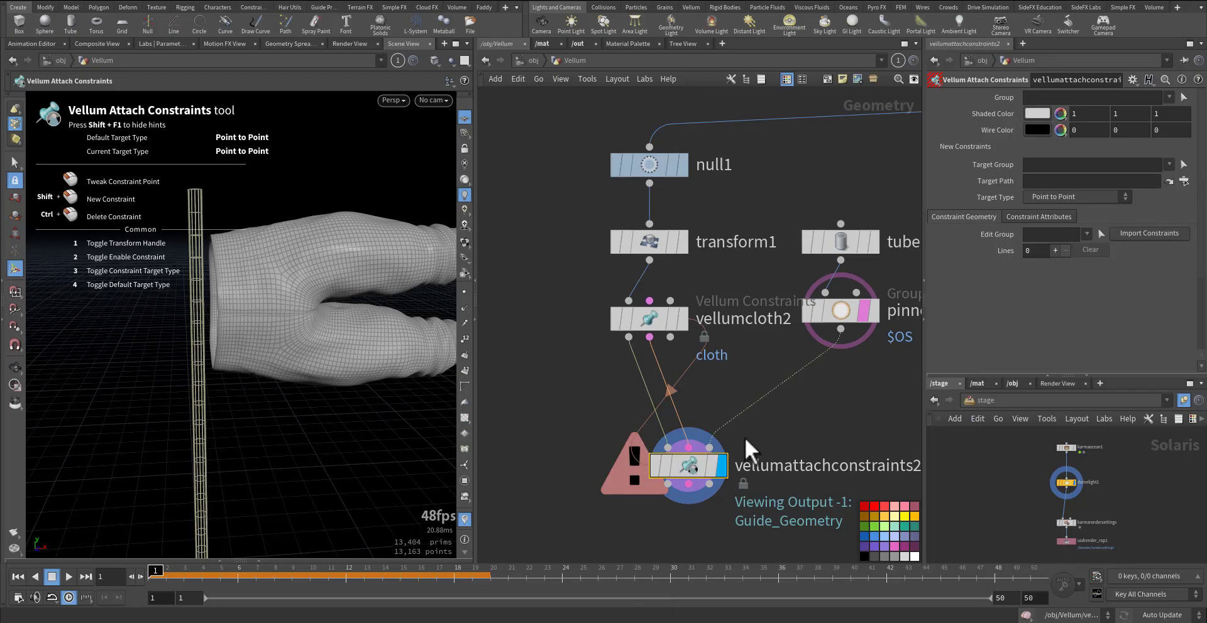
{"action": "left_click", "coordinate": [682, 319]}
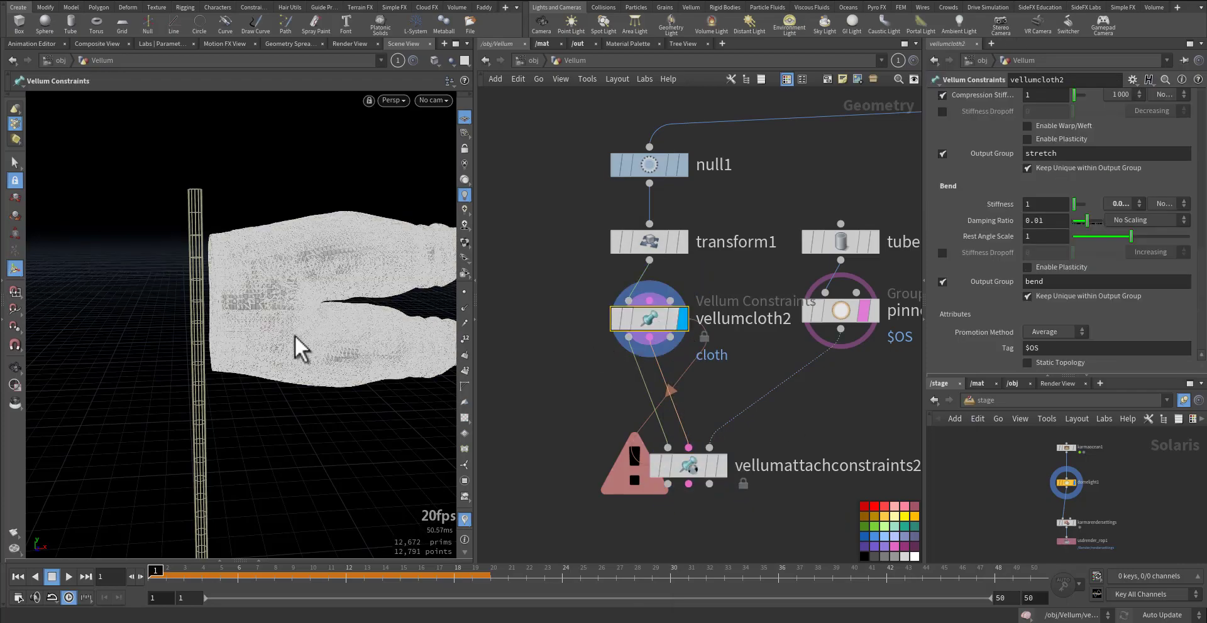
{"action": "left_click", "coordinate": [687, 465]}
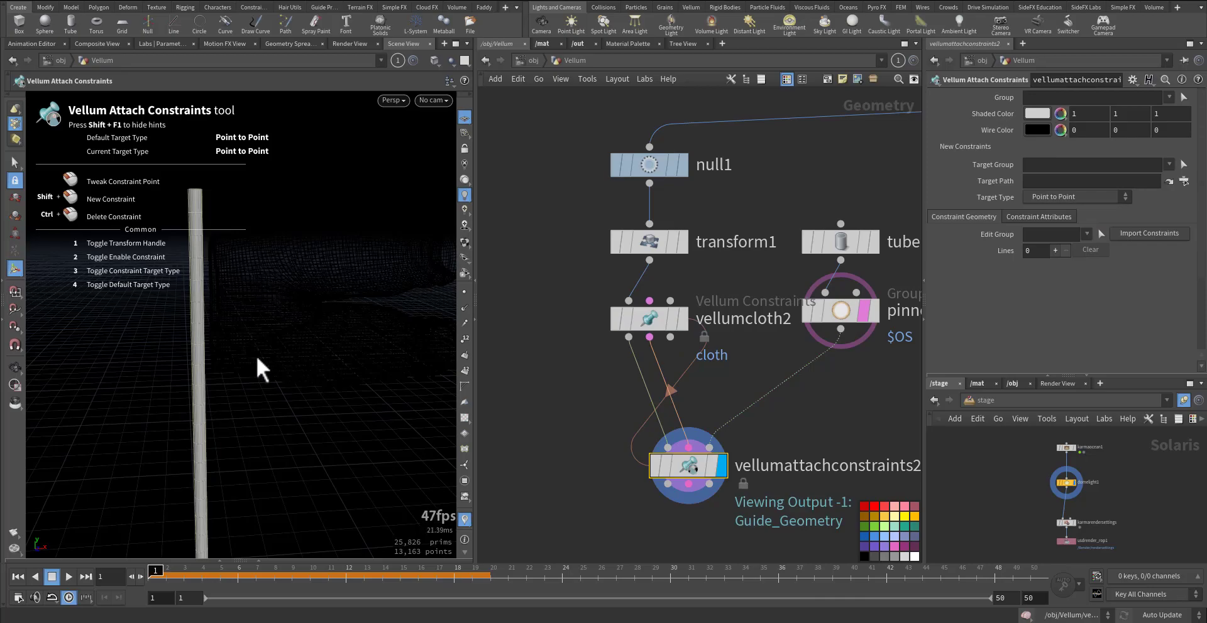
Set the viewport background's color scheme to Light in the display options.
{"action": "left_click_drag", "start_coordinate": [257, 358], "coordinate": [275, 396], "text": "alt"}
{"action": "key", "text": "d"}
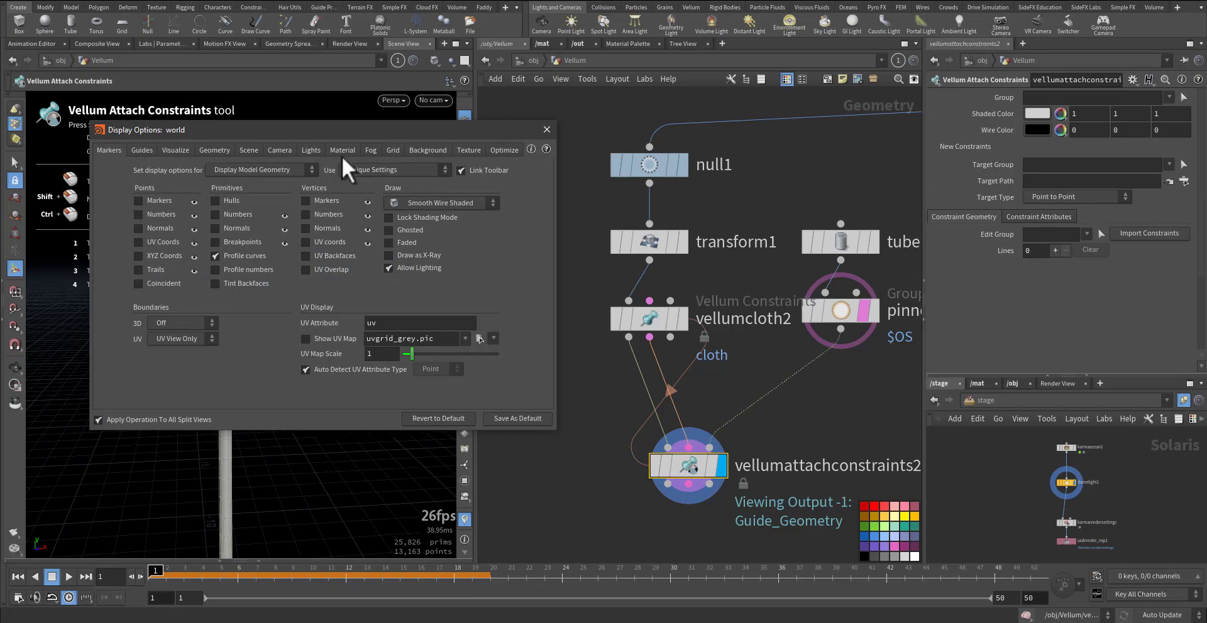
{"action": "left_click", "coordinate": [425, 151]}
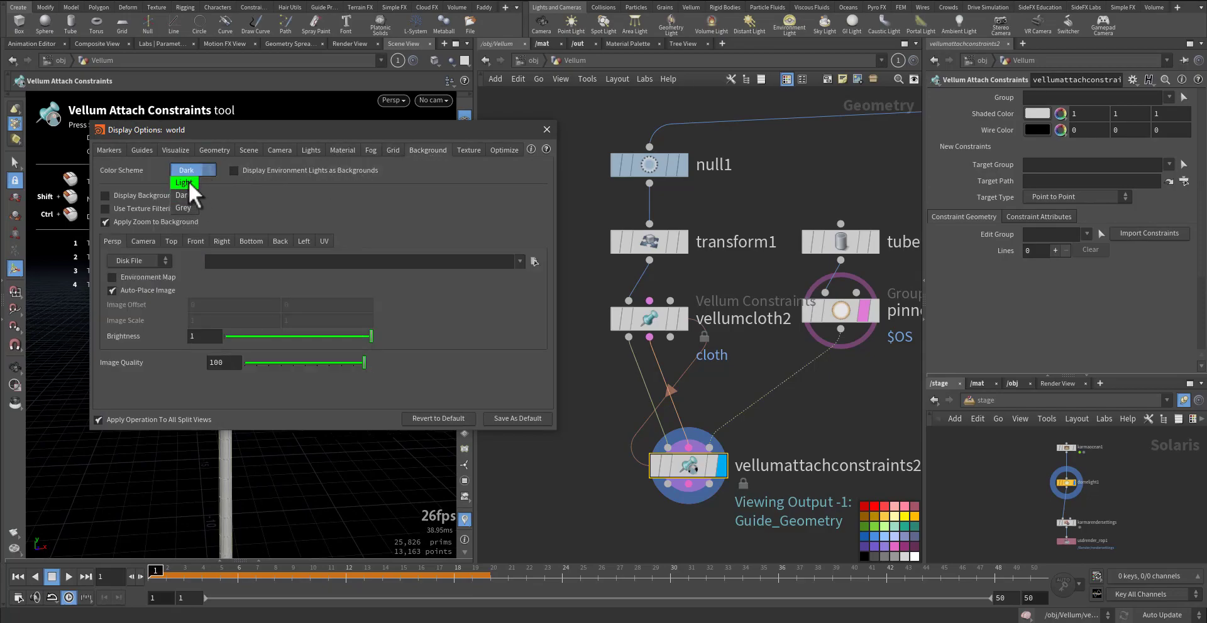
{"action": "left_click", "coordinate": [187, 182]}
{"action": "left_click", "coordinate": [546, 129]}
Widen the scene viewport next to the network editor and activate the attach constraints tool.
{"action": "middle_click_drag", "start_coordinate": [193, 306], "coordinate": [229, 308], "text": "alt"}
{"action": "left_click_drag", "start_coordinate": [472, 349], "coordinate": [673, 348]}
{"action": "middle_click_drag", "start_coordinate": [431, 324], "coordinate": [385, 304], "text": "alt"}
{"action": "right_click_drag", "start_coordinate": [385, 304], "coordinate": [530, 283], "text": "alt"}
{"action": "left_click_drag", "start_coordinate": [530, 283], "coordinate": [453, 288]}
{"action": "key", "text": "Return"}
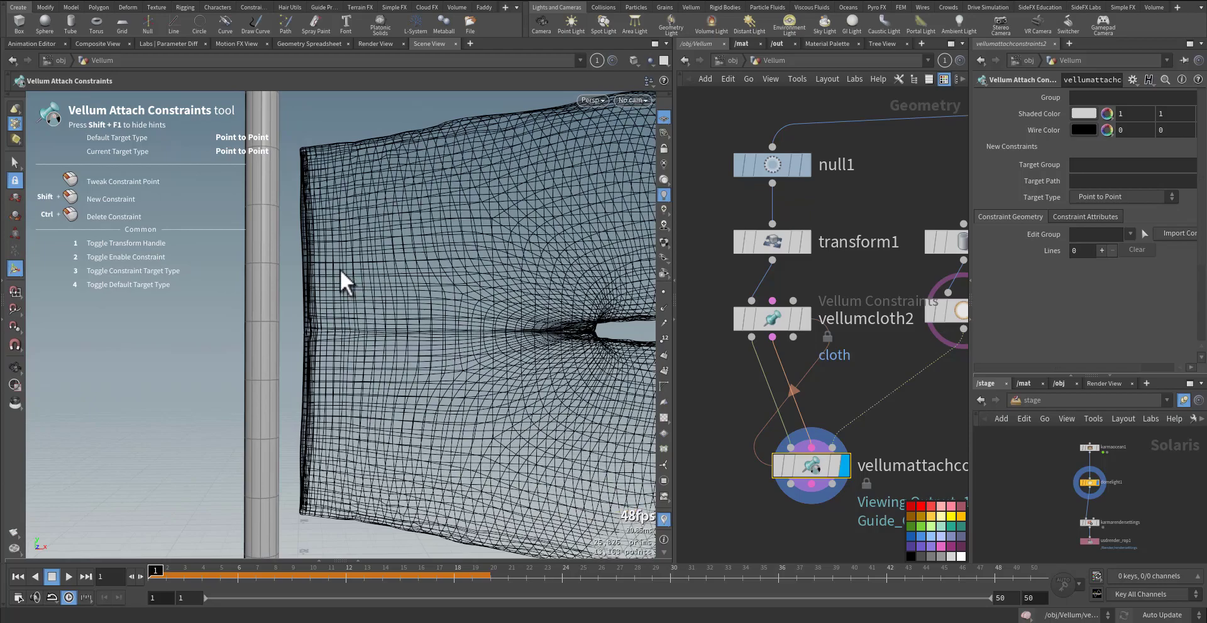
Move the trousers closer to the pole through transform1, then reselect the vellumattachconstraints2 node.
{"action": "left_click", "coordinate": [763, 244]}
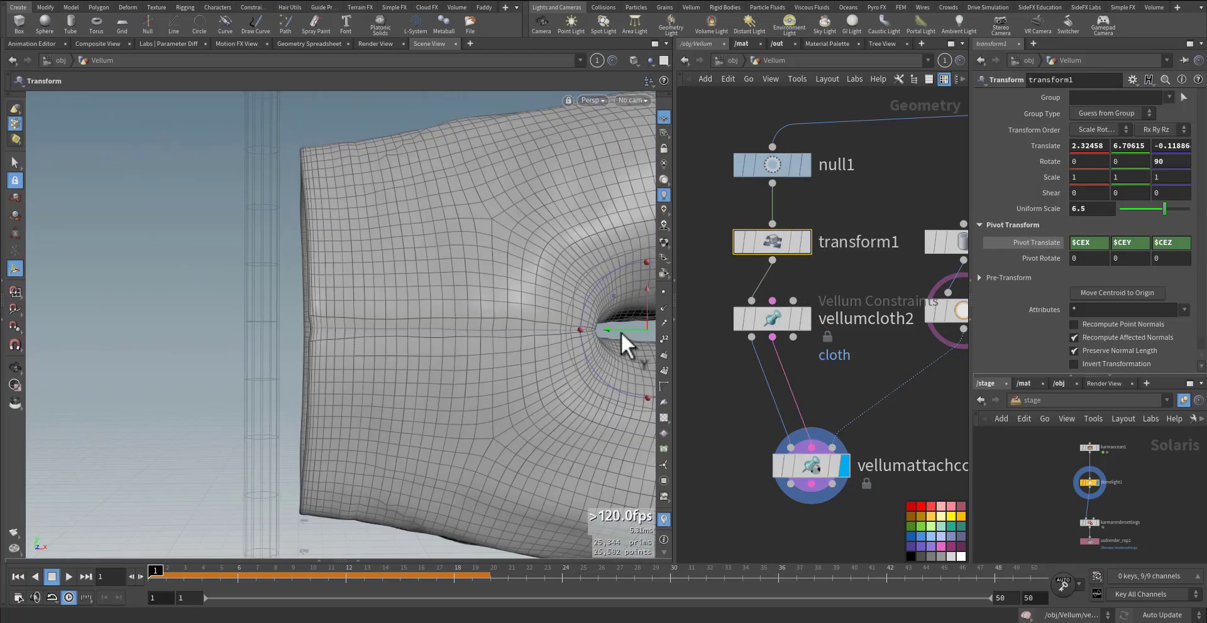
{"action": "left_click_drag", "start_coordinate": [621, 333], "coordinate": [600, 331]}
{"action": "middle_click_drag", "start_coordinate": [874, 366], "coordinate": [865, 345]}
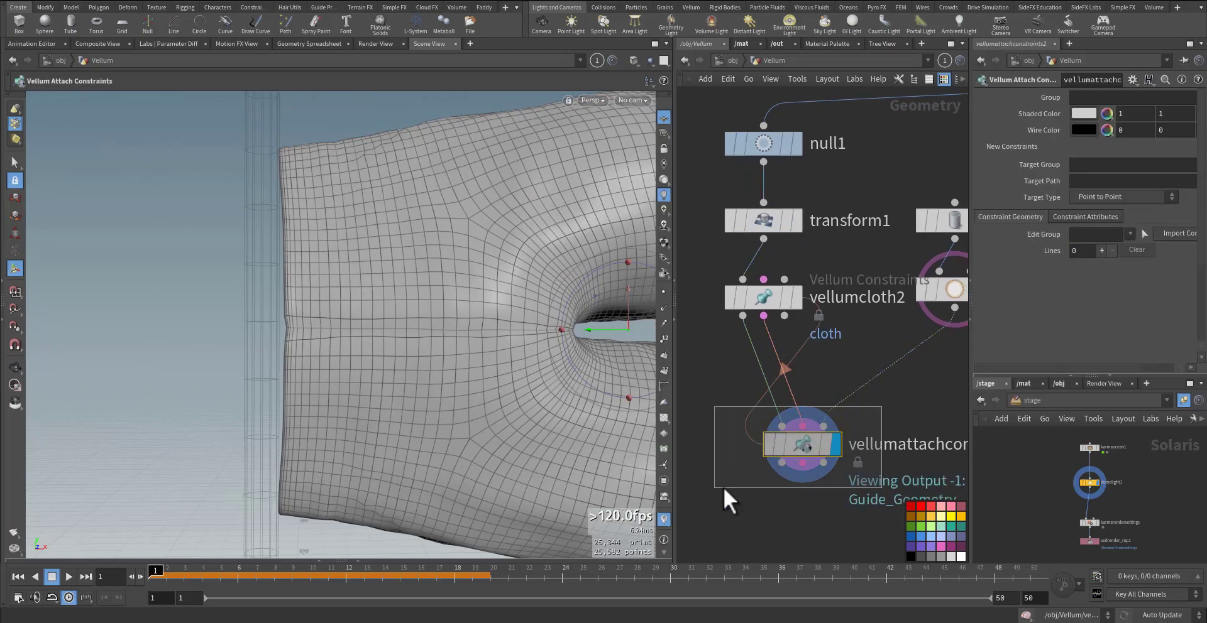
{"action": "left_click", "coordinate": [790, 445]}
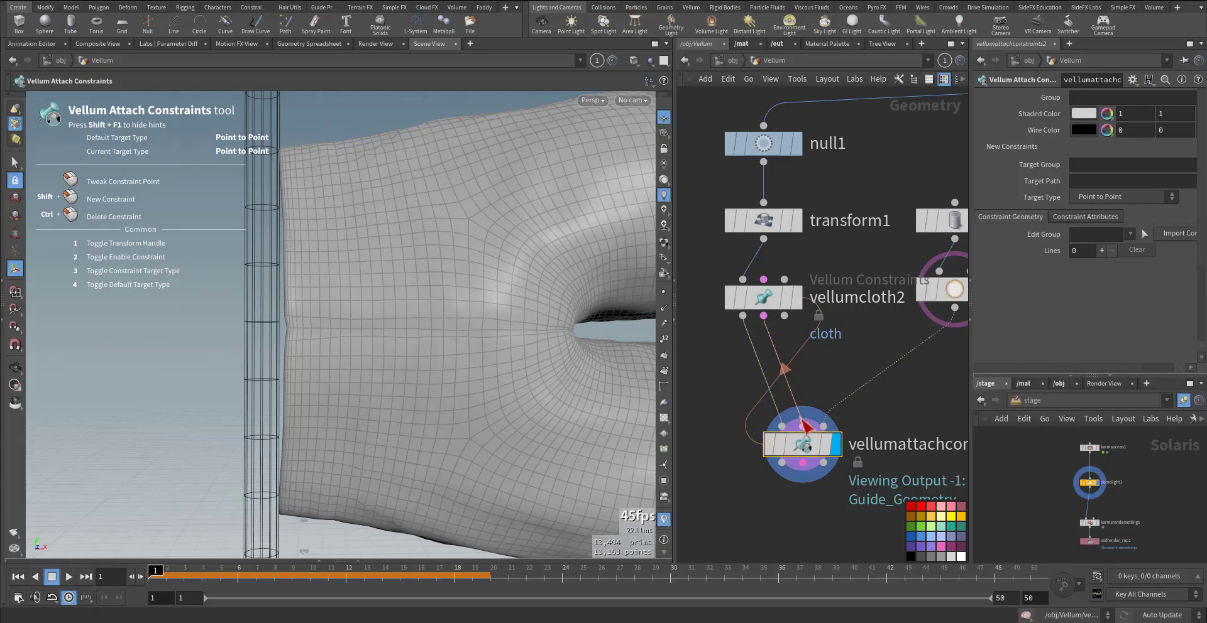
{"action": "middle_click_drag", "start_coordinate": [756, 489], "coordinate": [767, 476]}
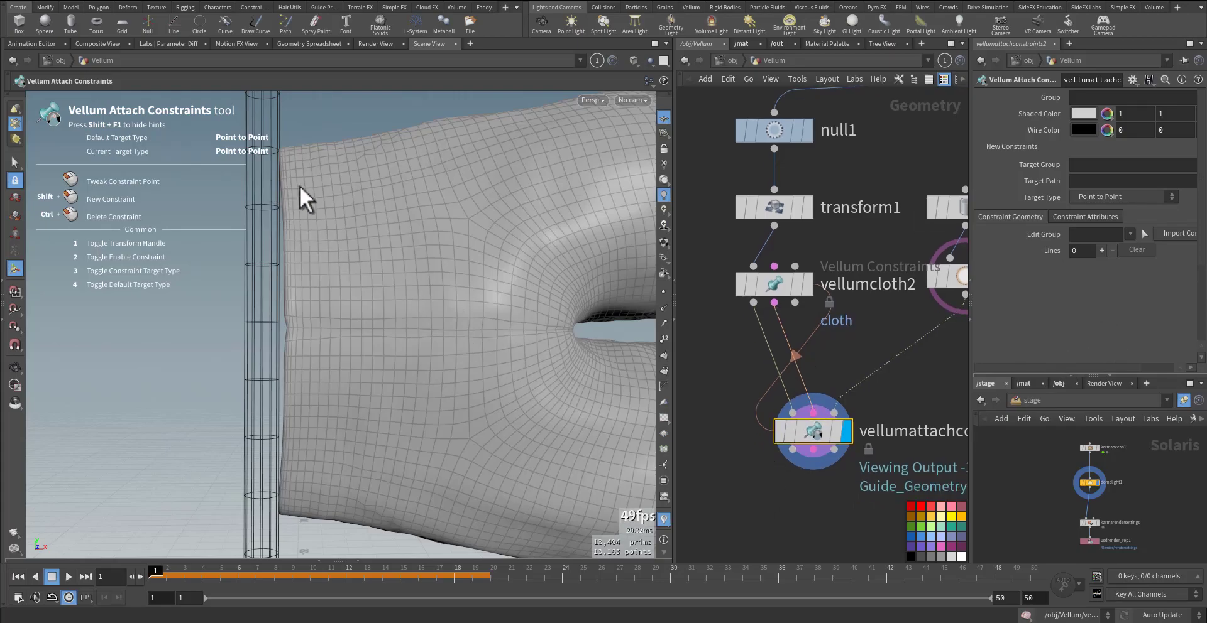
Create a point-to-point attach constraint from the upper tip of the trousers' waist opening to the pole.
{"action": "left_click_drag", "start_coordinate": [296, 181], "coordinate": [342, 209], "text": "alt"}
{"action": "left_click", "coordinate": [361, 195], "text": "shift"}
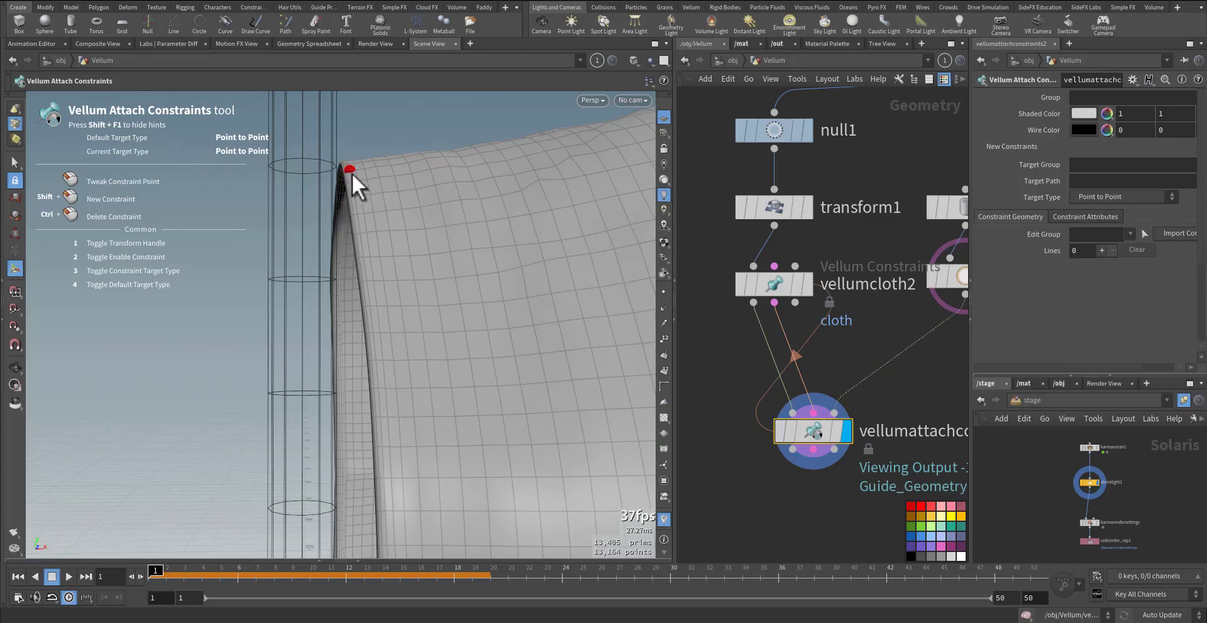
{"action": "left_click_drag", "start_coordinate": [352, 173], "coordinate": [330, 170]}
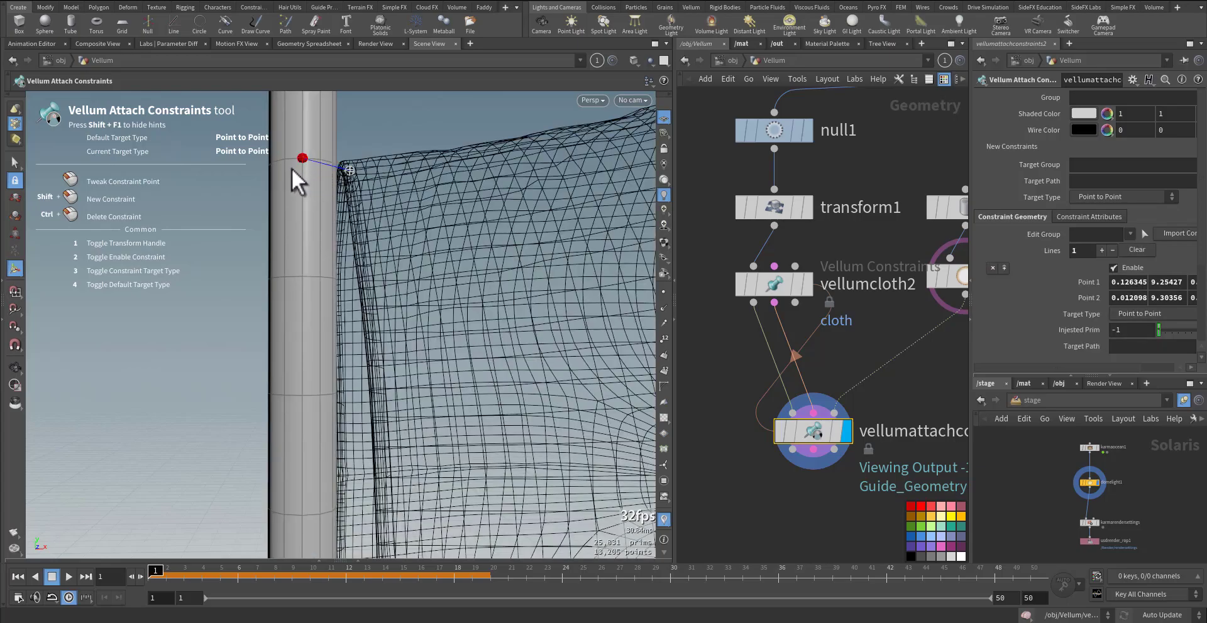
{"action": "left_click_drag", "start_coordinate": [280, 207], "coordinate": [279, 262]}
Add a second attach constraint from the upper waist edge on the trousers' opposite side to the pole.
{"action": "mouse_move", "coordinate": [294, 183]}
{"action": "left_mouse_down"}
{"action": "mouse_move", "coordinate": [311, 169]}
{"action": "mouse_move", "coordinate": [358, 199]}
{"action": "mouse_move", "coordinate": [347, 272]}
{"action": "mouse_move", "coordinate": [394, 231]}
{"action": "mouse_move", "coordinate": [509, 237]}
{"action": "mouse_move", "coordinate": [440, 259]}
{"action": "mouse_move", "coordinate": [367, 345]}
{"action": "mouse_move", "coordinate": [391, 288]}
{"action": "mouse_move", "coordinate": [377, 280]}
{"action": "mouse_move", "coordinate": [418, 278]}
{"action": "left_mouse_up"}
{"action": "left_click", "coordinate": [419, 273]}
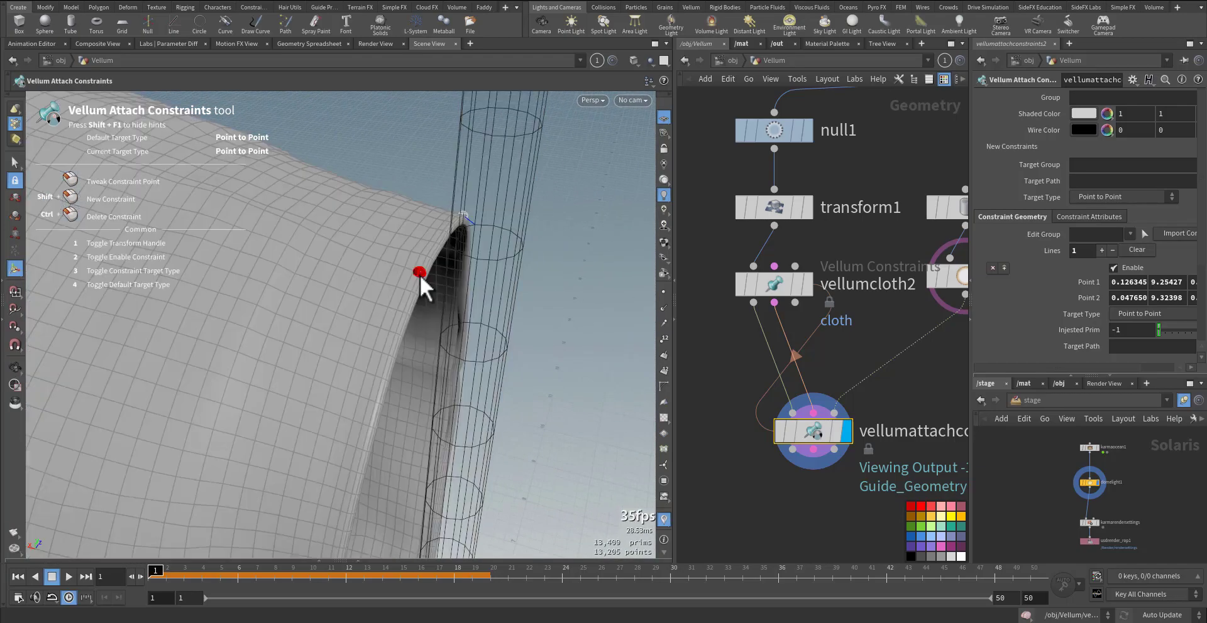
{"action": "left_click", "coordinate": [421, 273]}
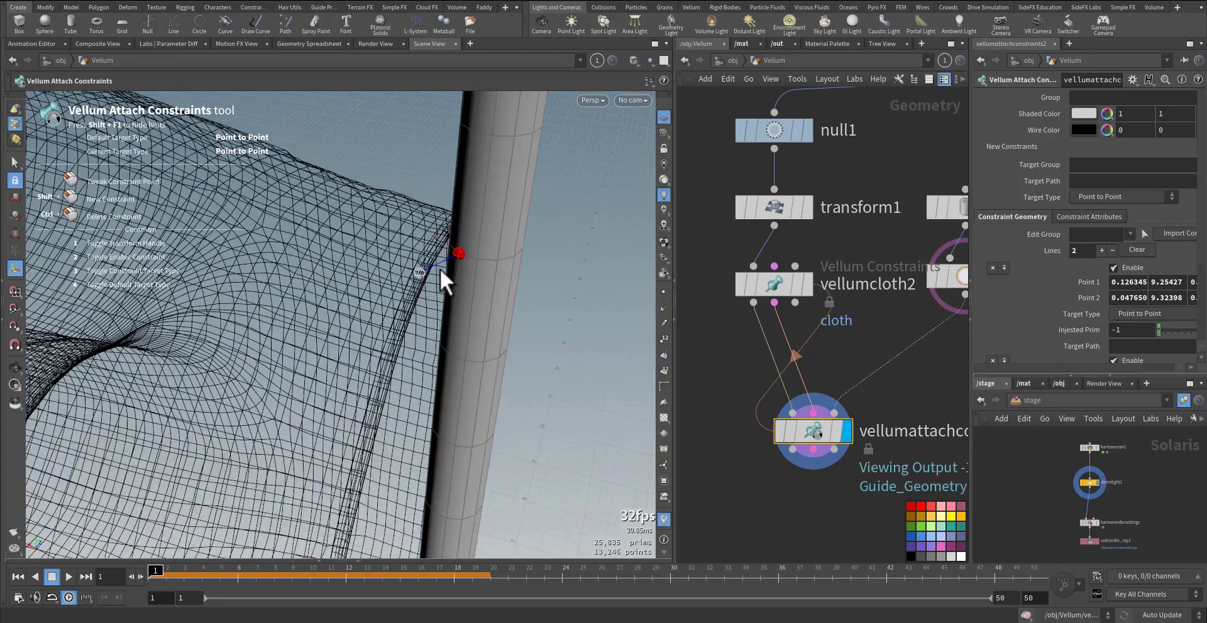
{"action": "left_click", "coordinate": [475, 260]}
Add a third attach constraint from a lower point of the trousers' waist edge to the pole.
{"action": "left_click_drag", "start_coordinate": [458, 377], "coordinate": [455, 282]}
{"action": "middle_click_drag", "start_coordinate": [455, 282], "coordinate": [458, 232]}
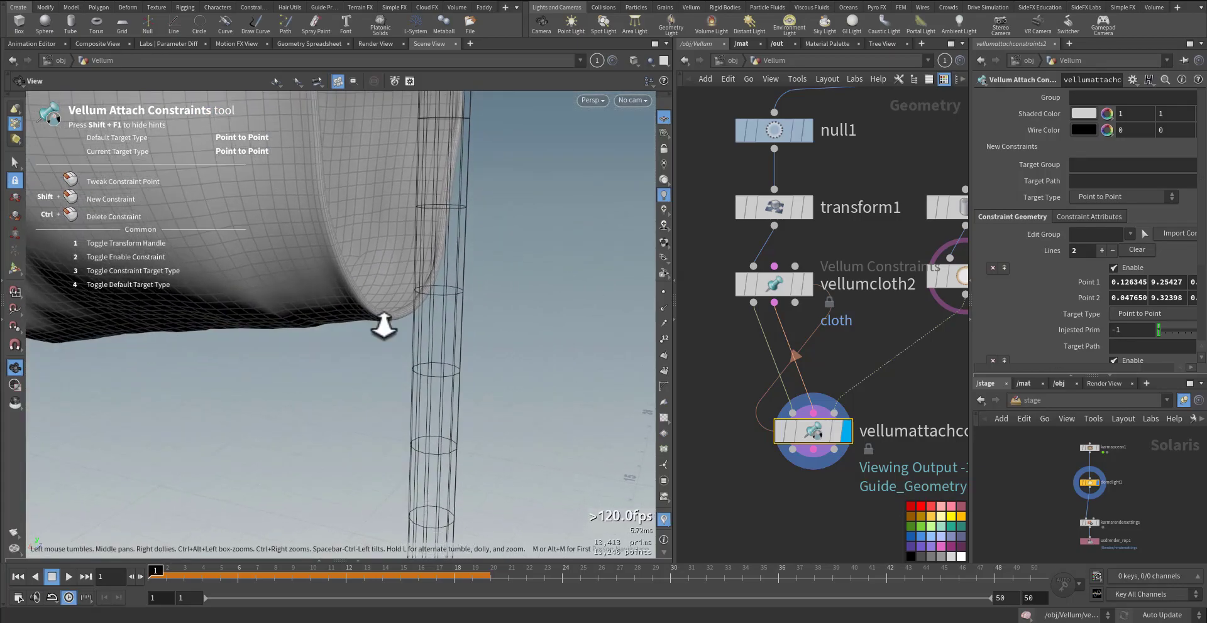
{"action": "right_click_drag", "start_coordinate": [412, 313], "coordinate": [437, 294]}
{"action": "left_click_drag", "start_coordinate": [436, 294], "coordinate": [420, 288]}
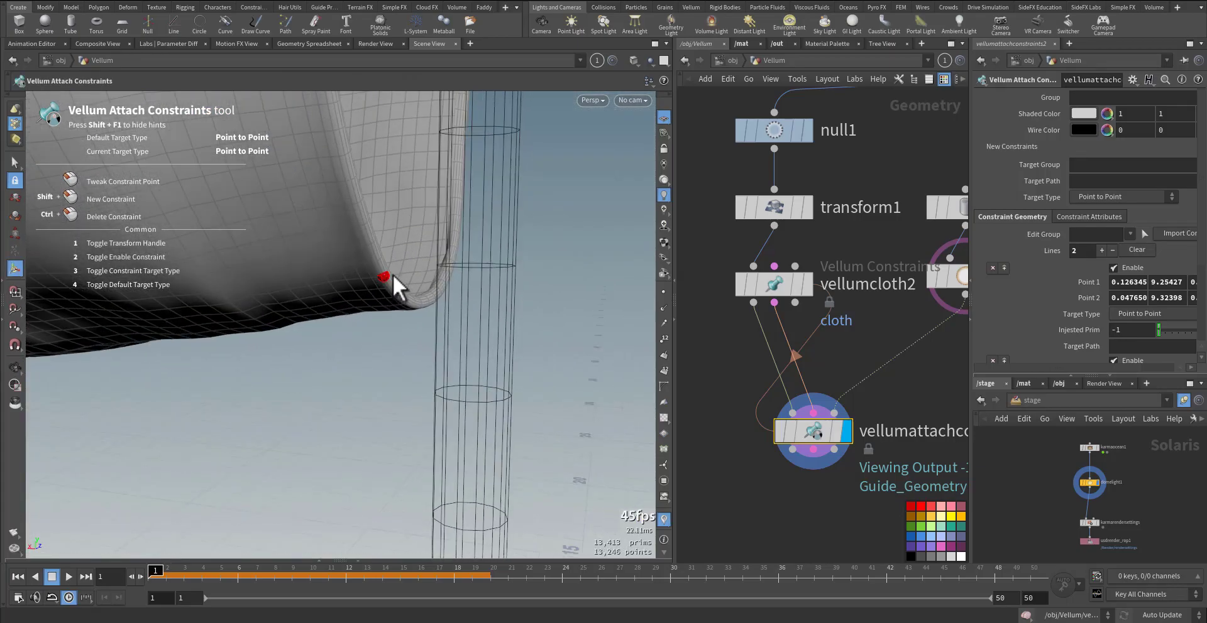
{"action": "left_click", "coordinate": [382, 275]}
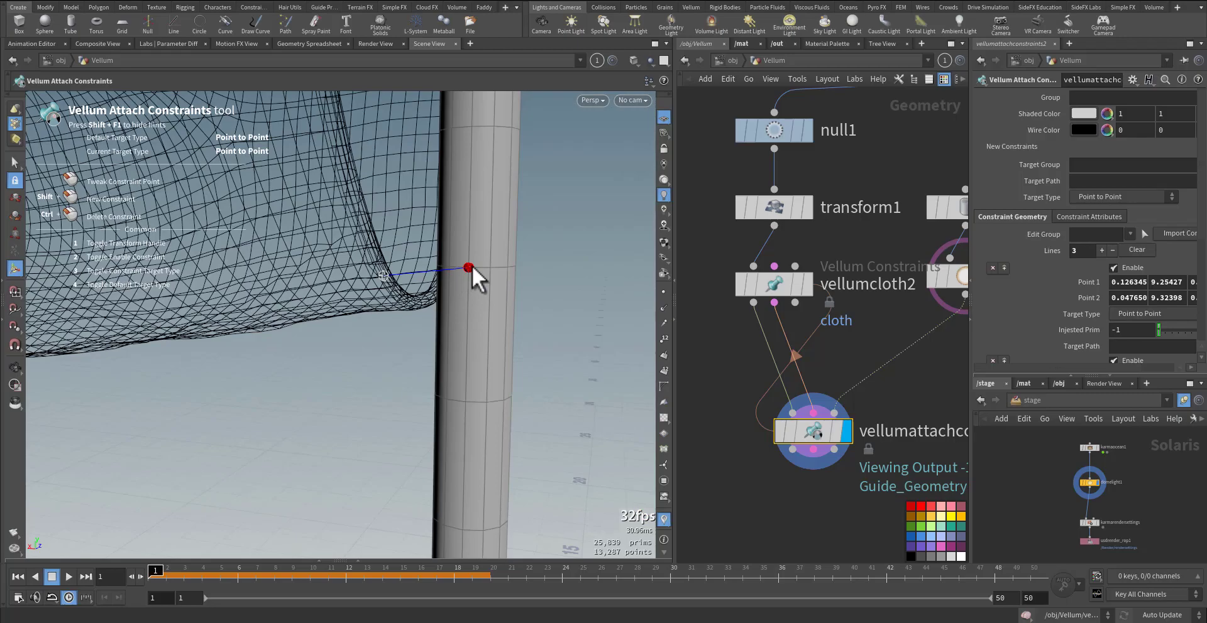
Add a fourth attach constraint from the lower waist edge on the trousers' other side to the pole.
{"action": "left_click_drag", "start_coordinate": [545, 289], "coordinate": [304, 321]}
{"action": "left_click", "coordinate": [550, 306]}
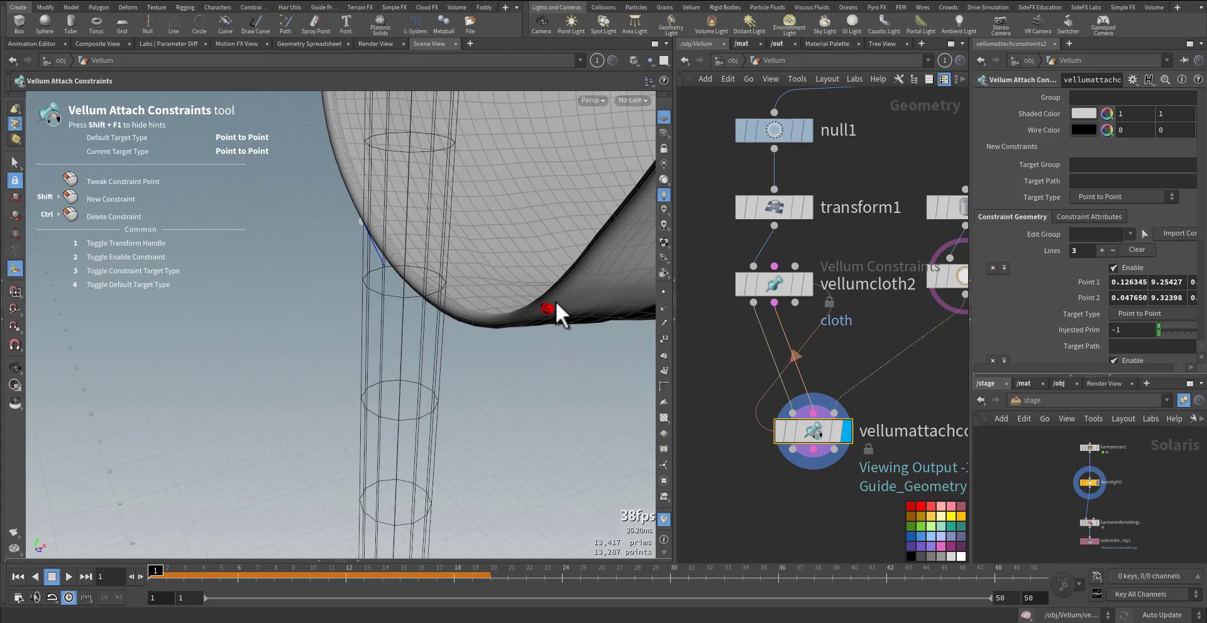
{"action": "left_click", "coordinate": [562, 297], "text": "shift"}
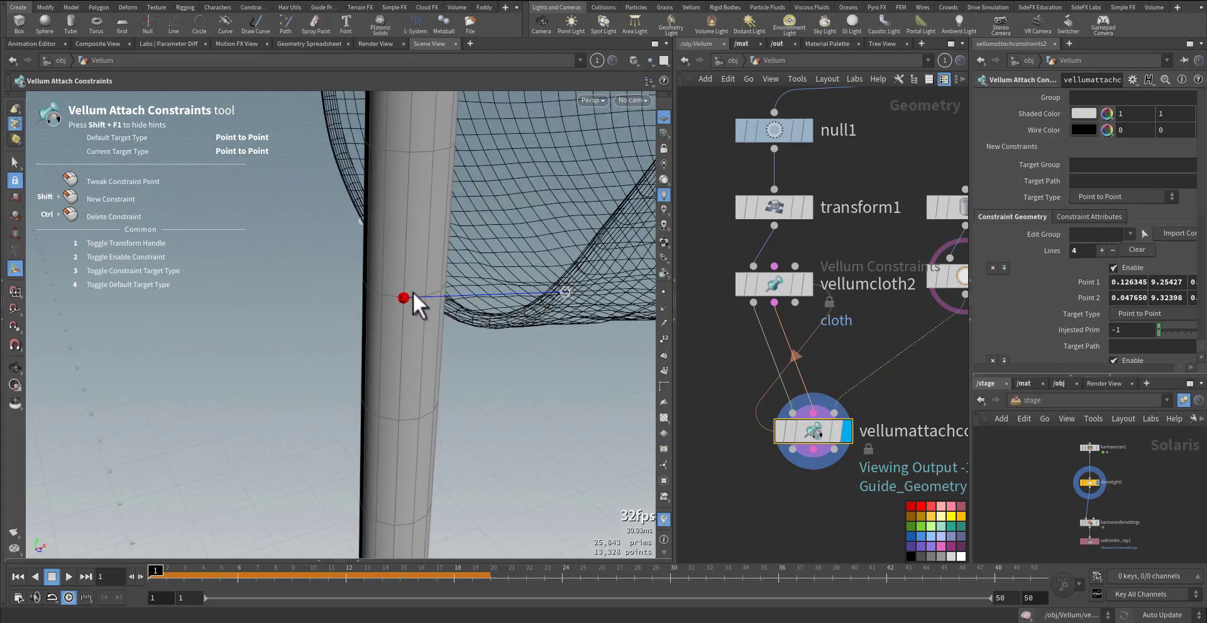
{"action": "mouse_move", "coordinate": [421, 292]}
{"action": "left_mouse_down"}
{"action": "mouse_move", "coordinate": [541, 264]}
{"action": "mouse_move", "coordinate": [525, 285]}
{"action": "mouse_move", "coordinate": [294, 353]}
{"action": "mouse_move", "coordinate": [349, 347]}
{"action": "mouse_move", "coordinate": [366, 419]}
{"action": "mouse_move", "coordinate": [259, 410]}
{"action": "mouse_move", "coordinate": [234, 437]}
{"action": "left_mouse_up"}
{"action": "middle_click_drag", "start_coordinate": [753, 465], "coordinate": [727, 431]}
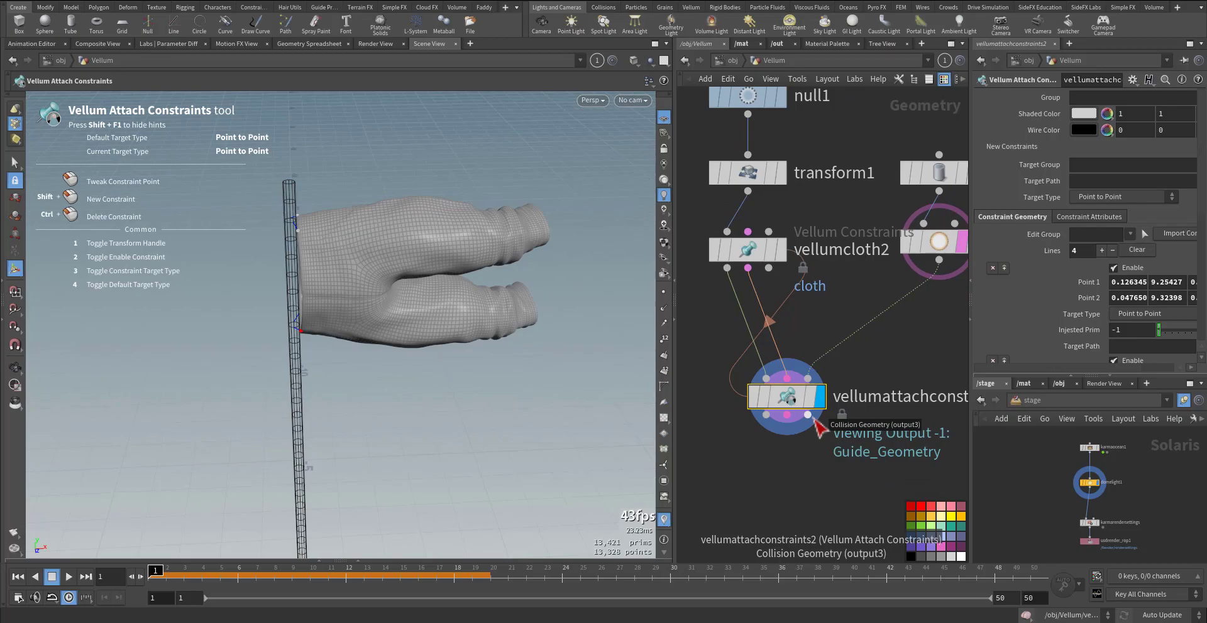
Save the scene and add a Vellum Solver fed by the three outputs of the attach constraints node.
{"action": "key", "text": "ctrl+s"}
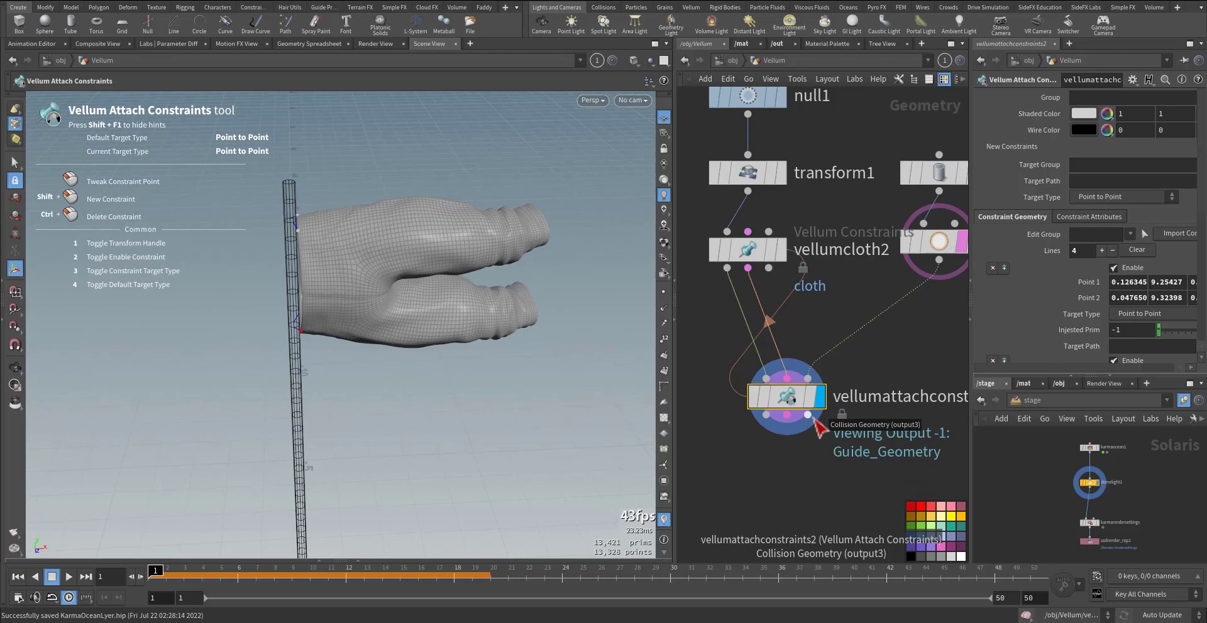
{"action": "mouse_move", "coordinate": [960, 248]}
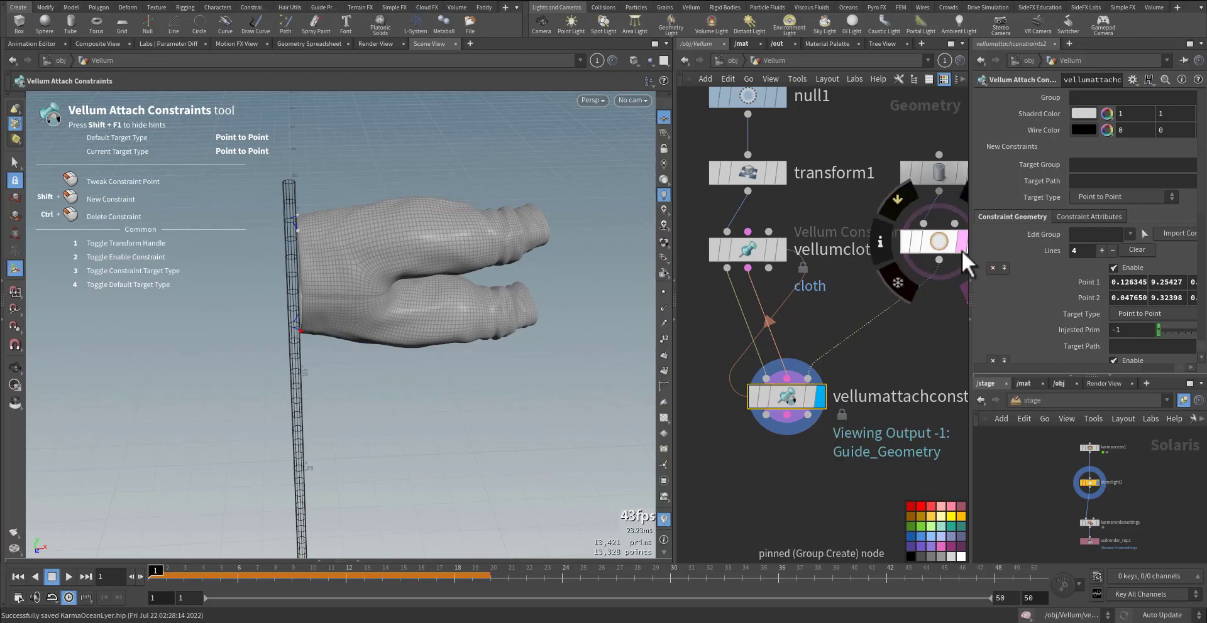
{"action": "key", "text": "Tab"}
{"action": "type", "text": "vel"}
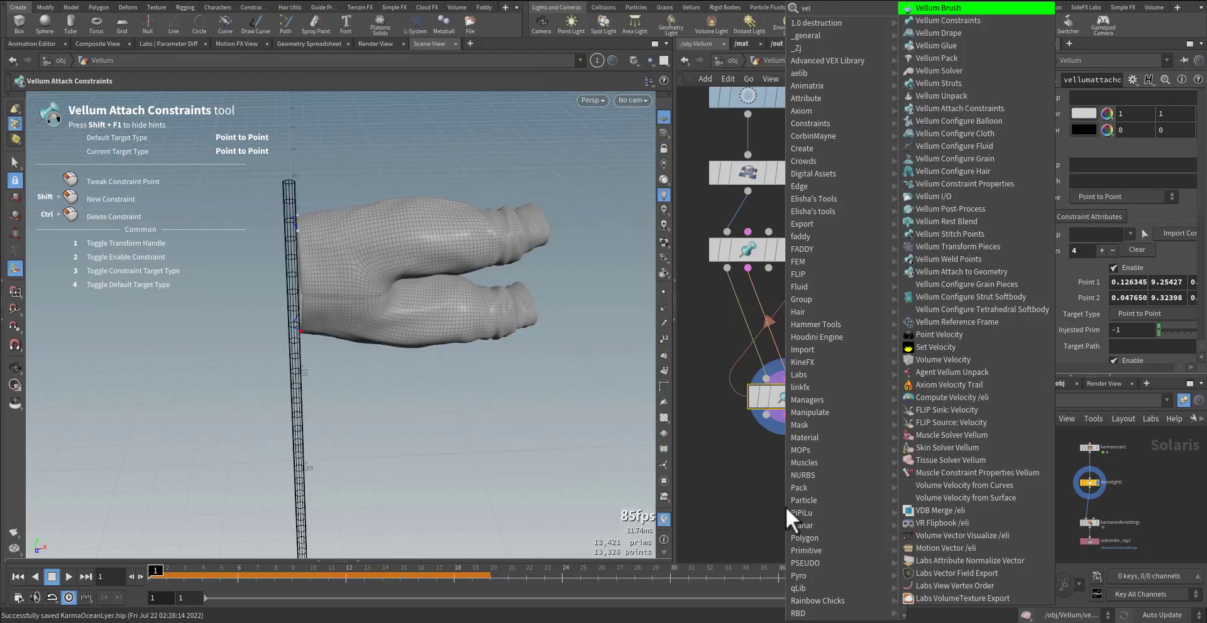
{"action": "key", "text": "Return"}
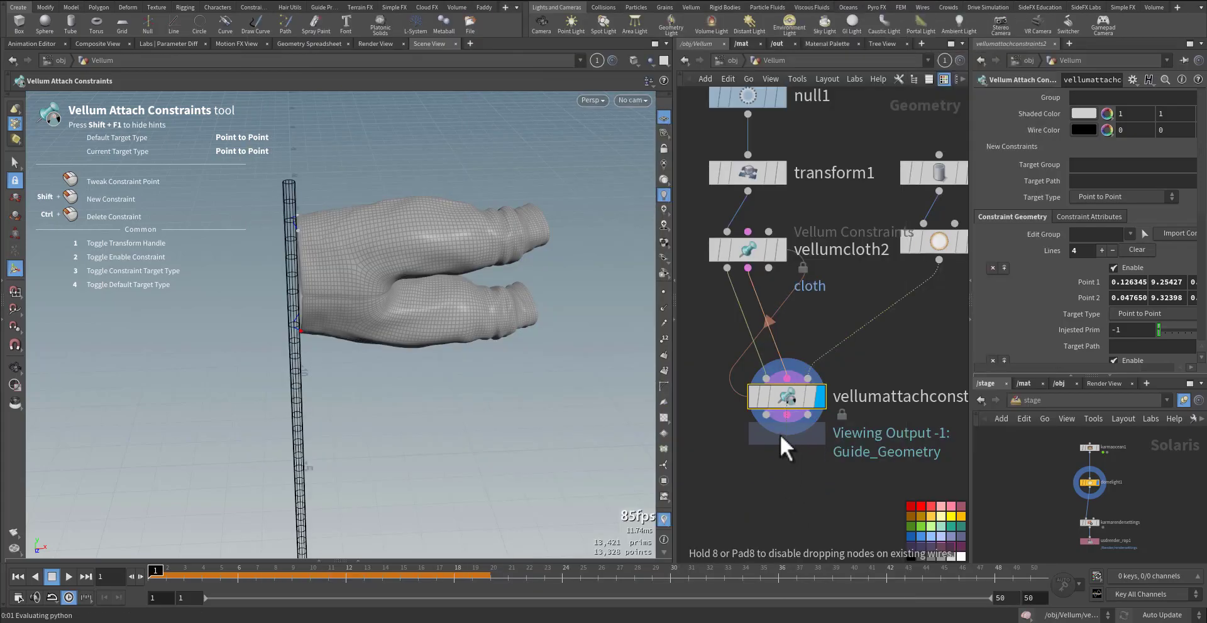
{"action": "left_click", "coordinate": [786, 473]}
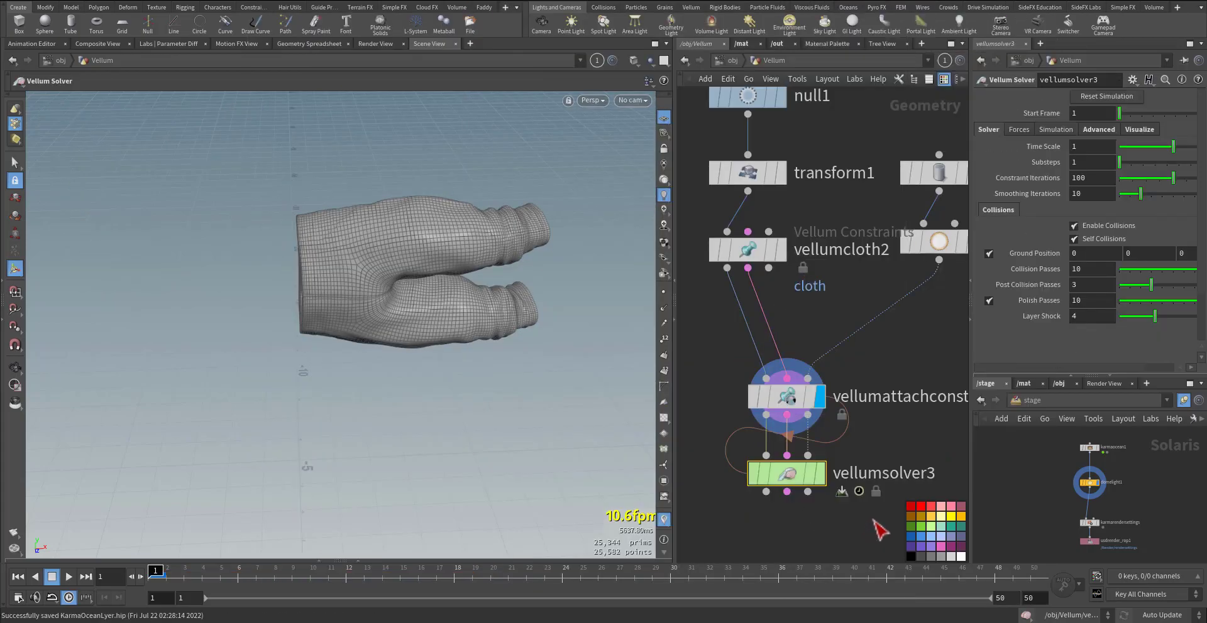
Add a Null below the Vellum Solver and connect the solver's first output to it.
{"action": "key", "text": "Tab"}
{"action": "type", "text": "null"}
{"action": "key", "text": "Return"}
{"action": "left_click", "coordinate": [749, 515]}
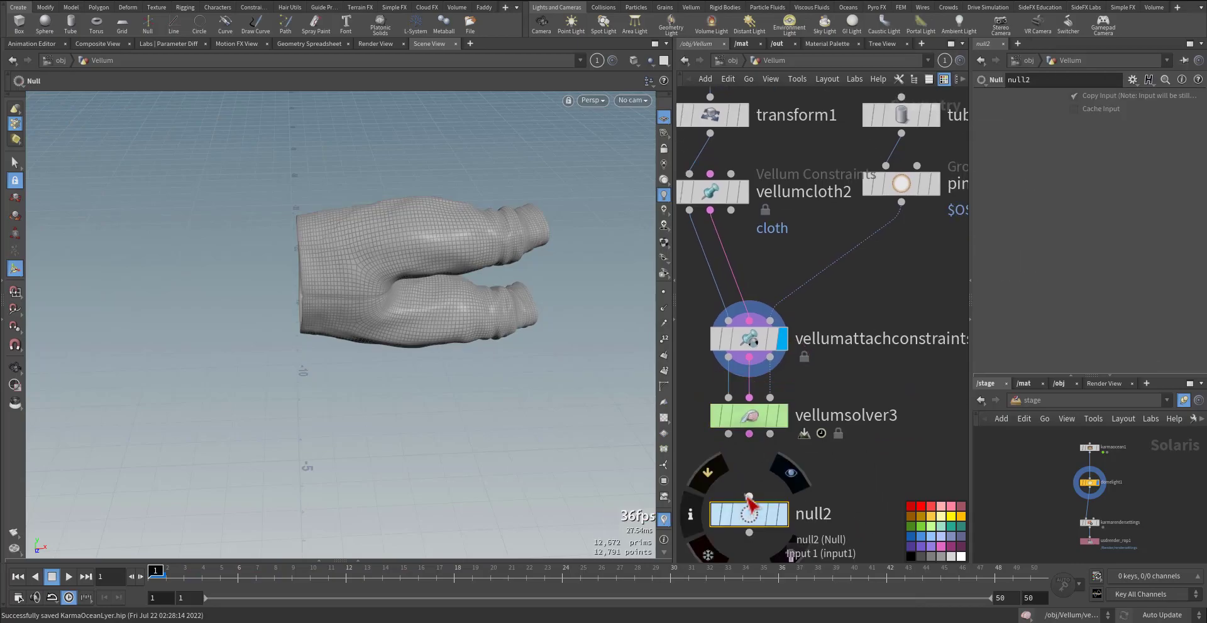
{"action": "left_click", "coordinate": [727, 434]}
{"action": "left_click", "coordinate": [748, 497]}
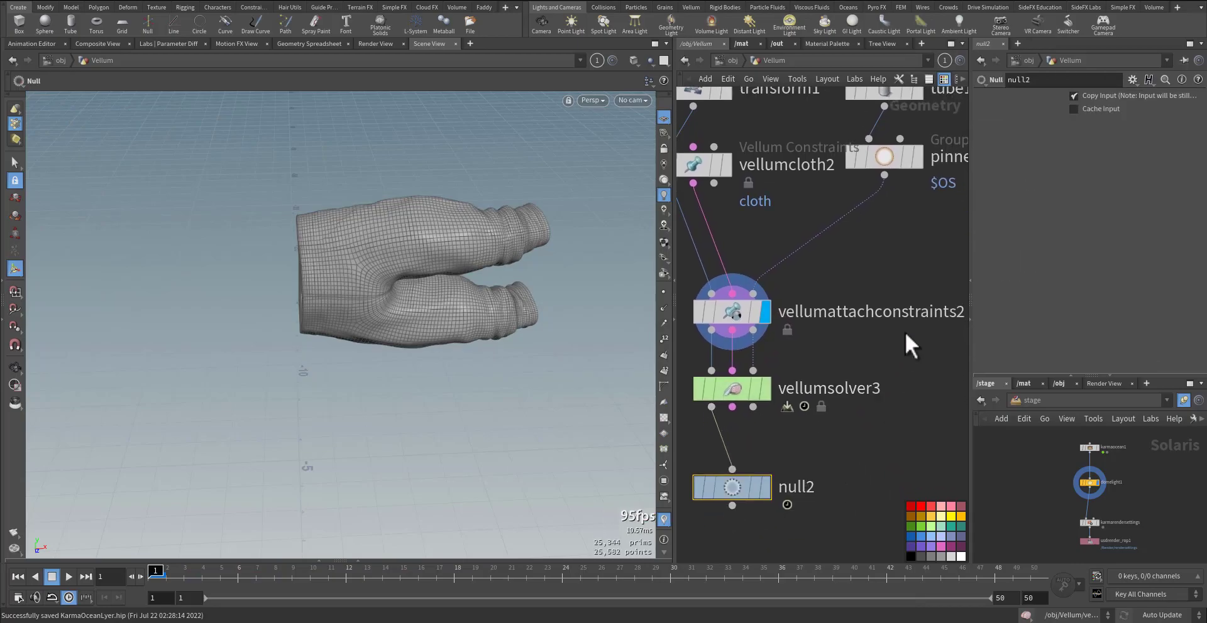
Merge the solver's null with the pinned tube group using a Merge node.
{"action": "left_click", "coordinate": [880, 157], "text": "shift"}
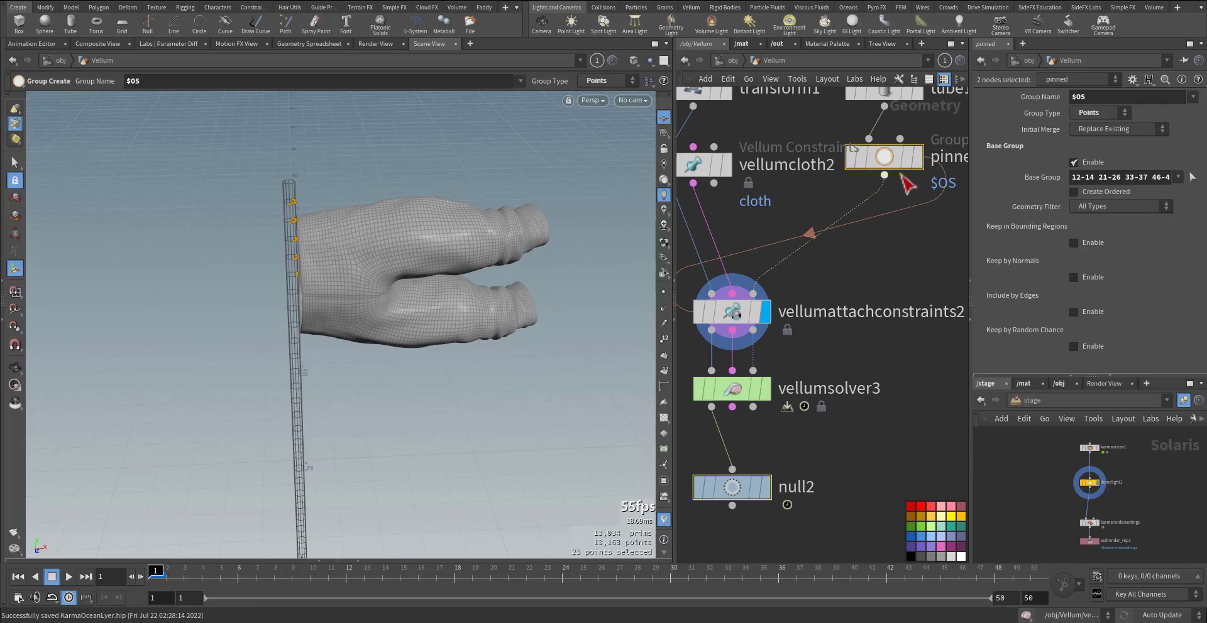
{"action": "key", "text": "Tab"}
{"action": "type", "text": "merge"}
{"action": "key", "text": "Return"}
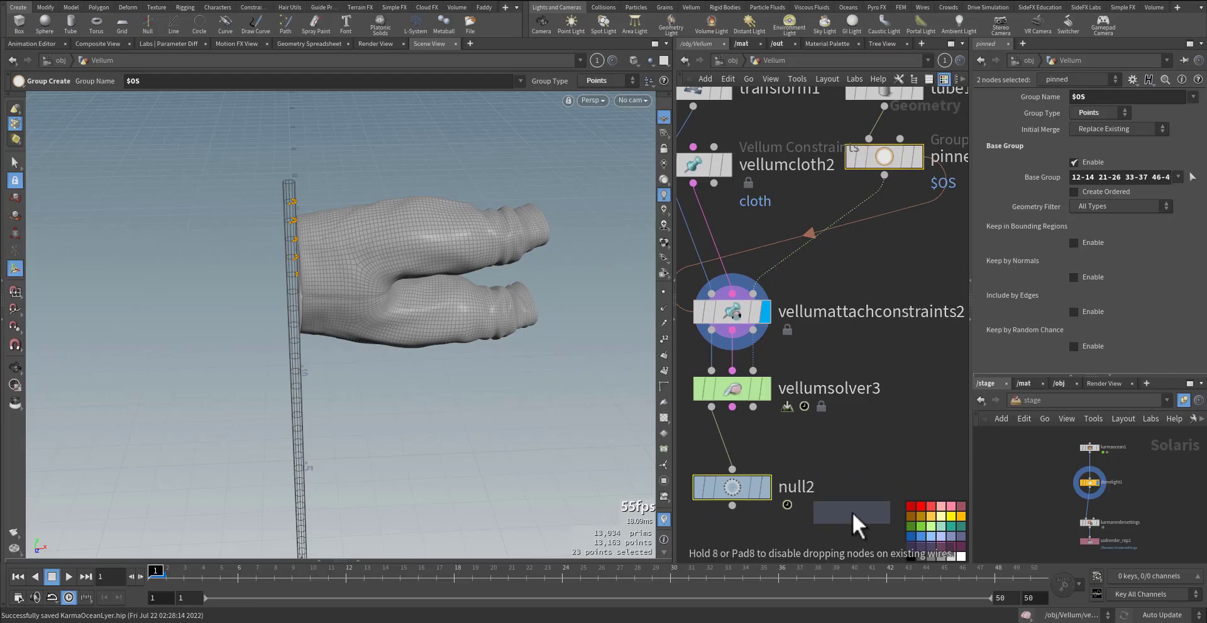
{"action": "left_click", "coordinate": [842, 477]}
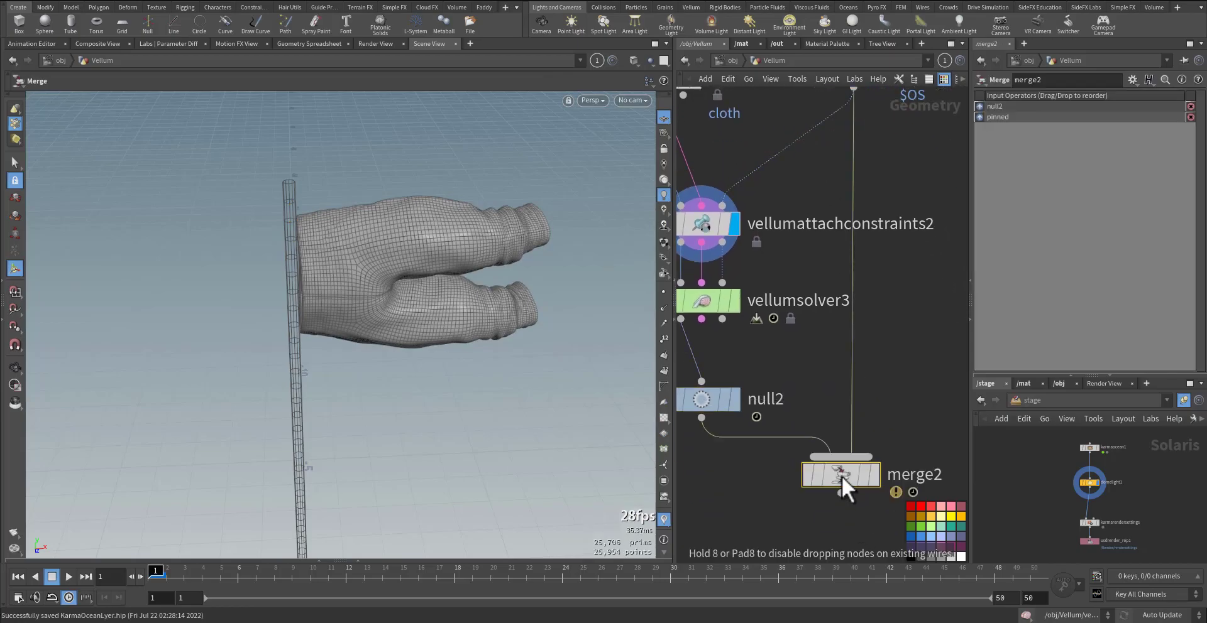
Display the merged result, play the cloth simulation, and rewind to the first frame.
{"action": "left_click", "coordinate": [873, 474]}
{"action": "middle_click_drag", "start_coordinate": [804, 383], "coordinate": [820, 388]}
{"action": "key", "text": "Up"}
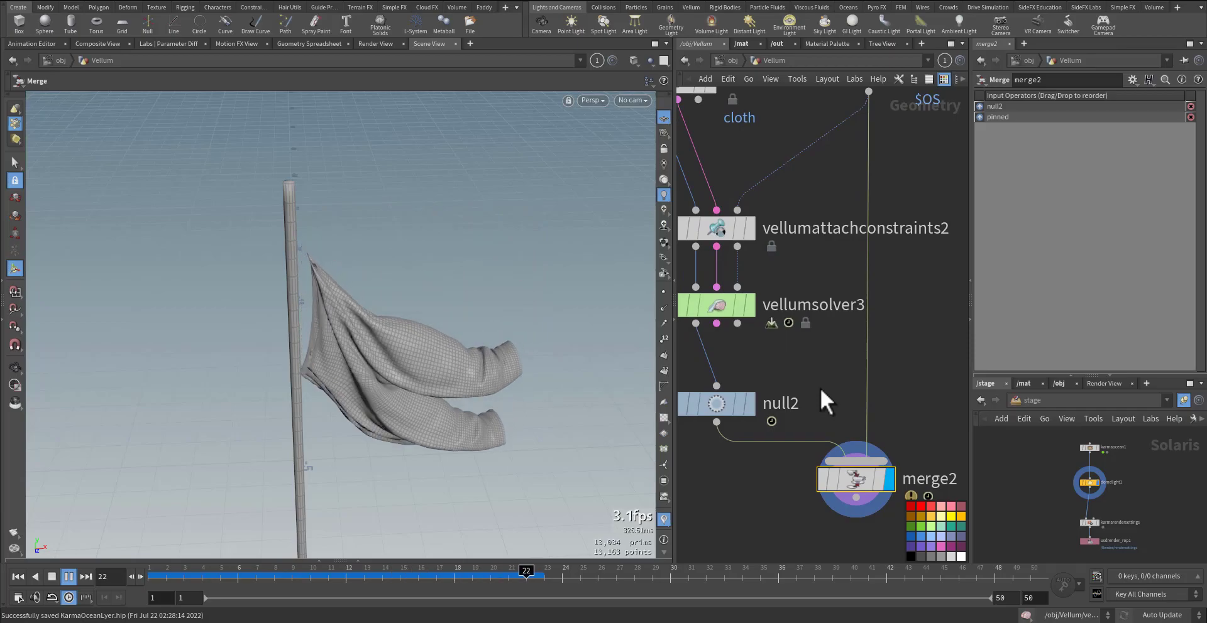
{"action": "key", "text": "ctrl+Up"}
Set the attach constraints node's Target Group to pinned, widening the parameter area to read its settings.
{"action": "middle_click_drag", "start_coordinate": [822, 279], "coordinate": [874, 363]}
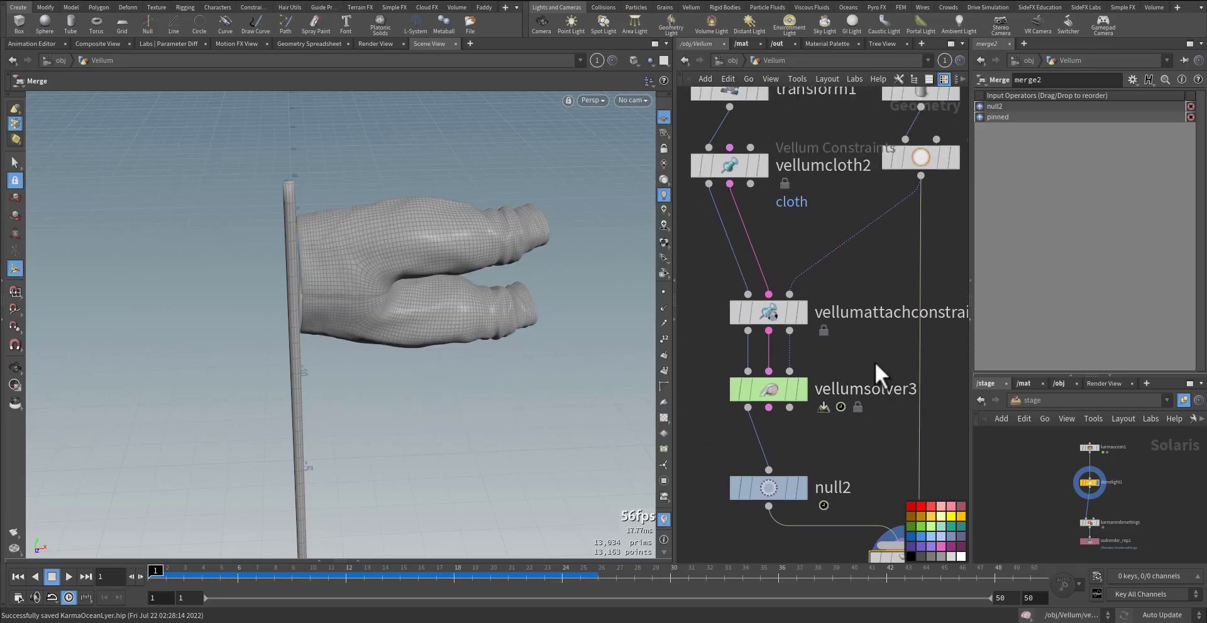
{"action": "left_click", "coordinate": [767, 318]}
{"action": "left_click_drag", "start_coordinate": [971, 251], "coordinate": [909, 251]}
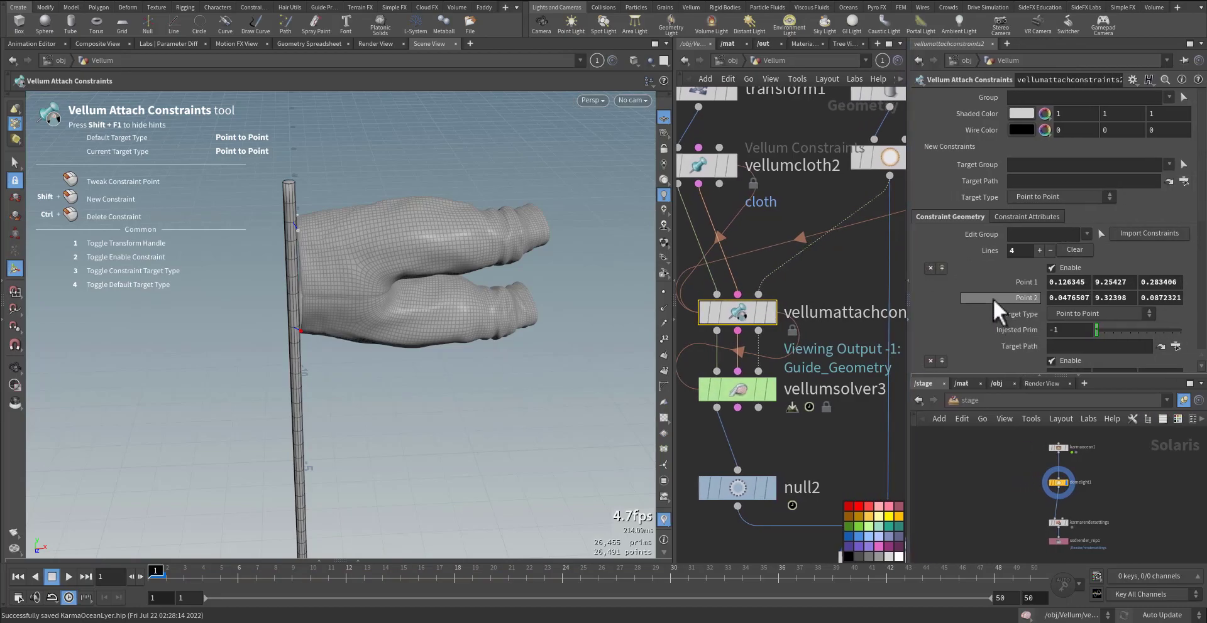
{"action": "scroll", "coordinate": [996, 317], "scroll_direction": "down", "scroll_amount": 5}
{"action": "scroll", "coordinate": [994, 311], "scroll_direction": "up", "scroll_amount": 5}
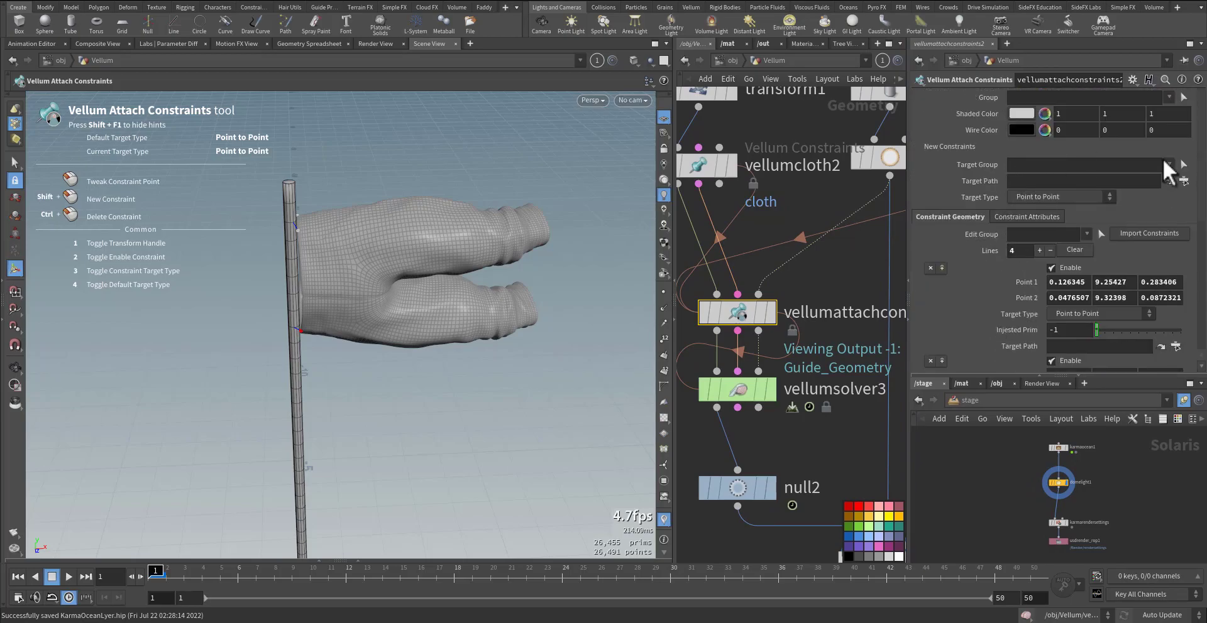
{"action": "left_click", "coordinate": [1169, 165]}
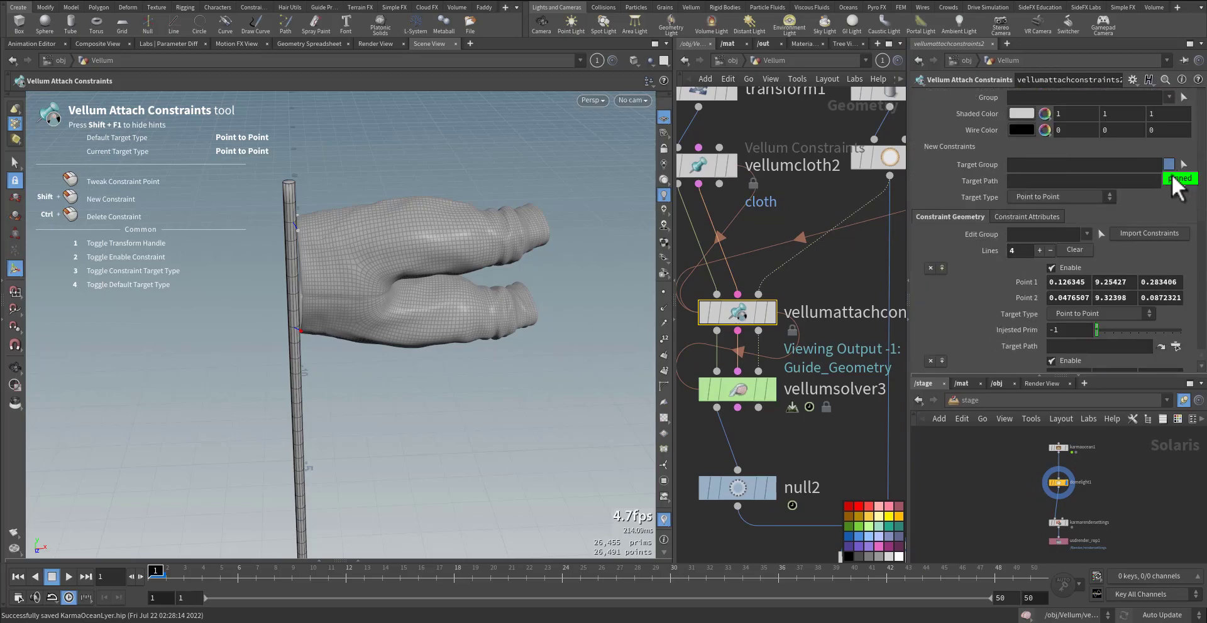
{"action": "left_click", "coordinate": [1179, 181]}
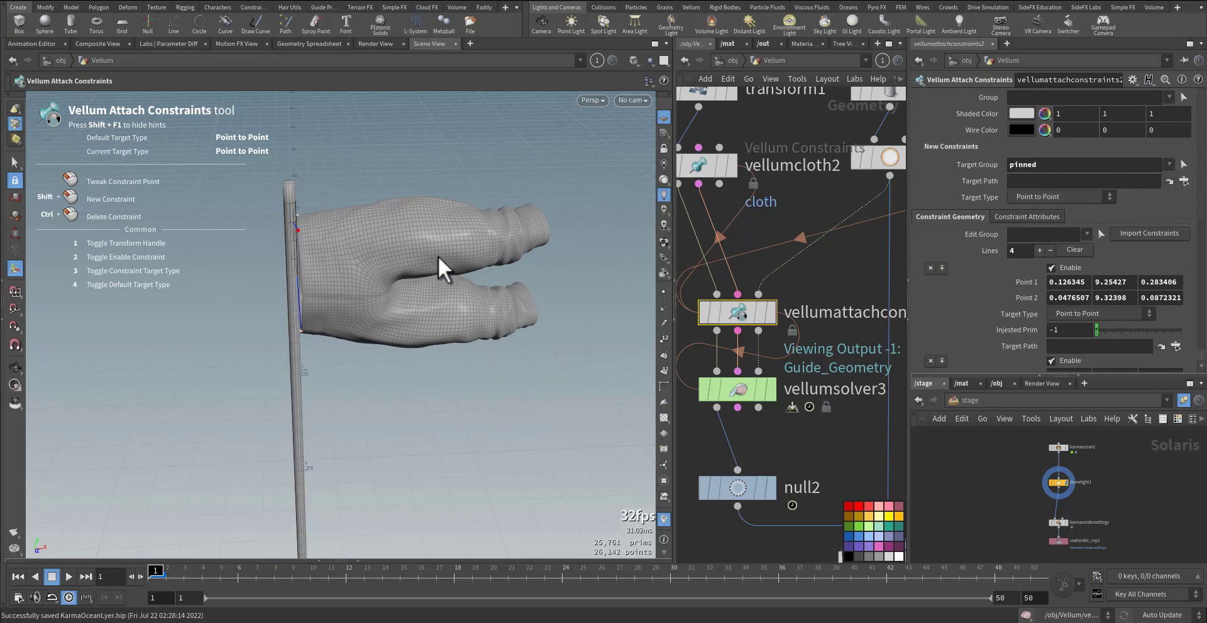
Play the simulation from an angled view of the waist and clear the attach constraints' Target Group.
{"action": "key", "text": "space"}
{"action": "left_click_drag", "start_coordinate": [322, 294], "coordinate": [380, 275]}
{"action": "key", "text": "Up"}
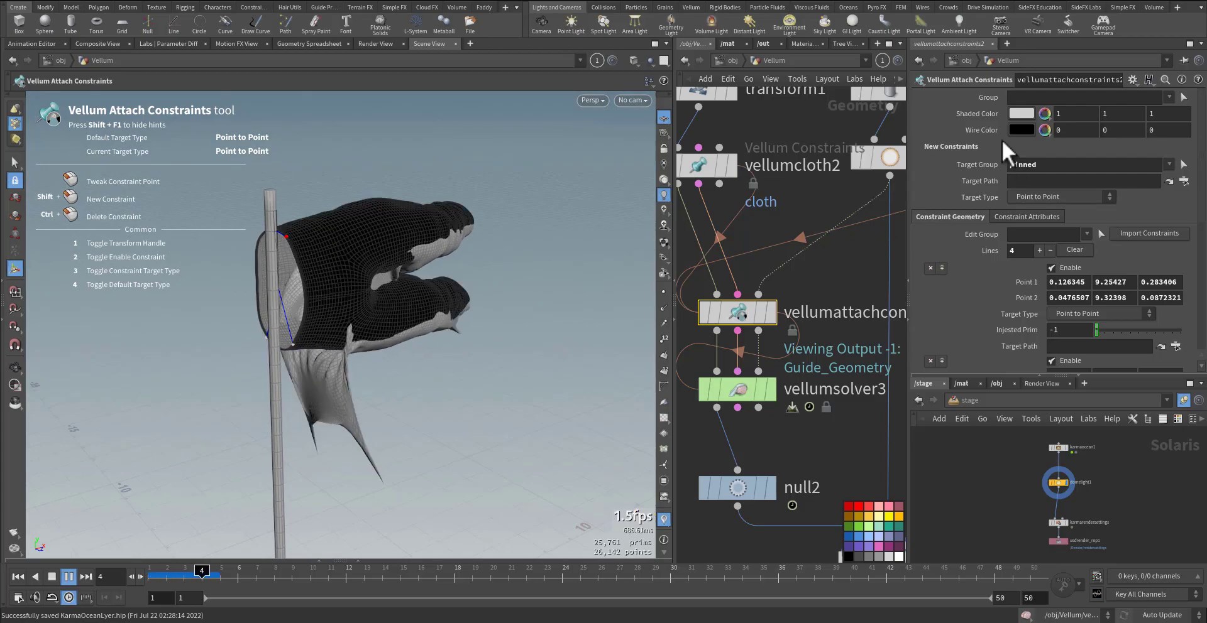
{"action": "double_click", "coordinate": [1016, 164]}
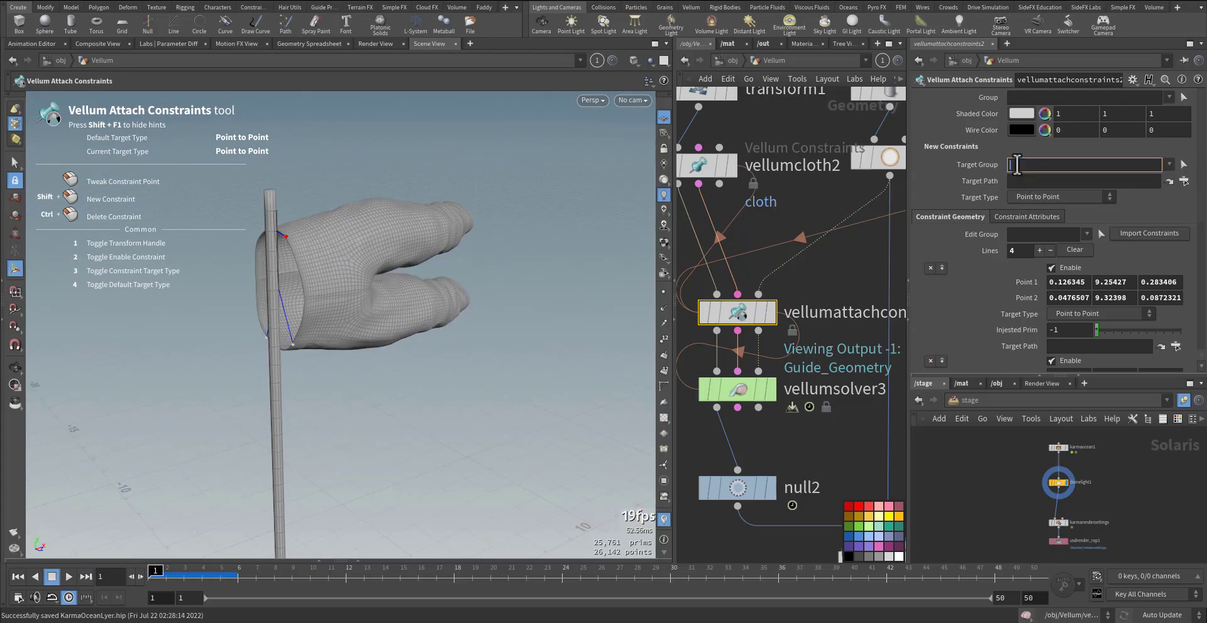
Try Stitch Points as the attach constraints' Target Type, play the simulation, rewind, and undo the change.
{"action": "left_click", "coordinate": [1062, 198]}
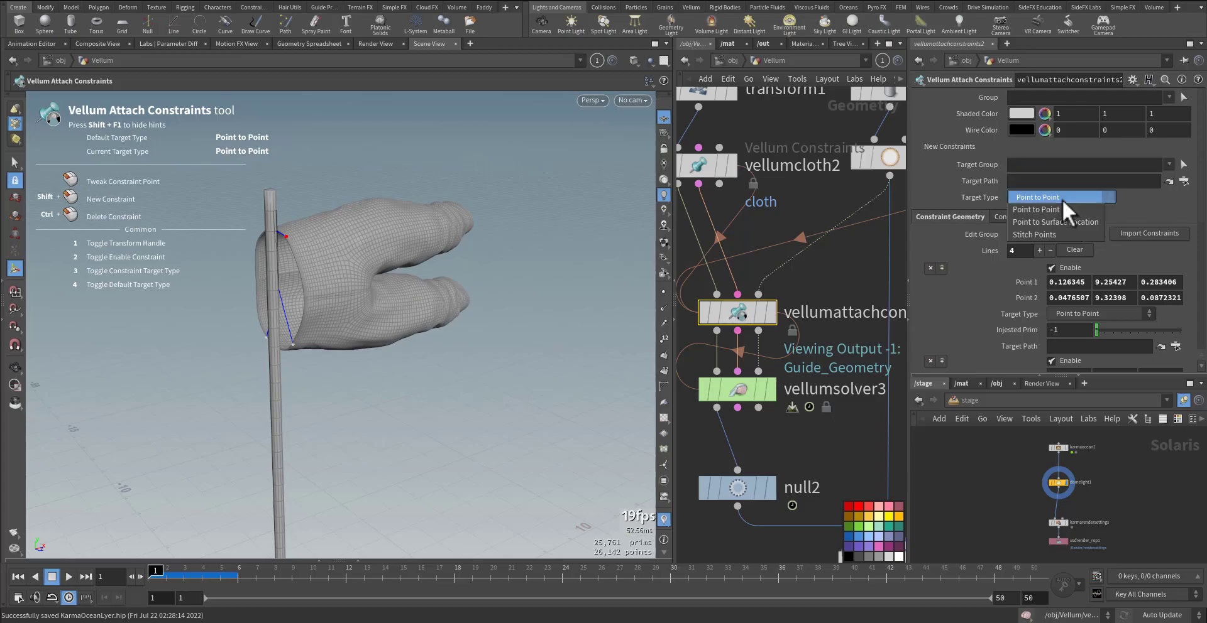
{"action": "left_click", "coordinate": [1059, 234]}
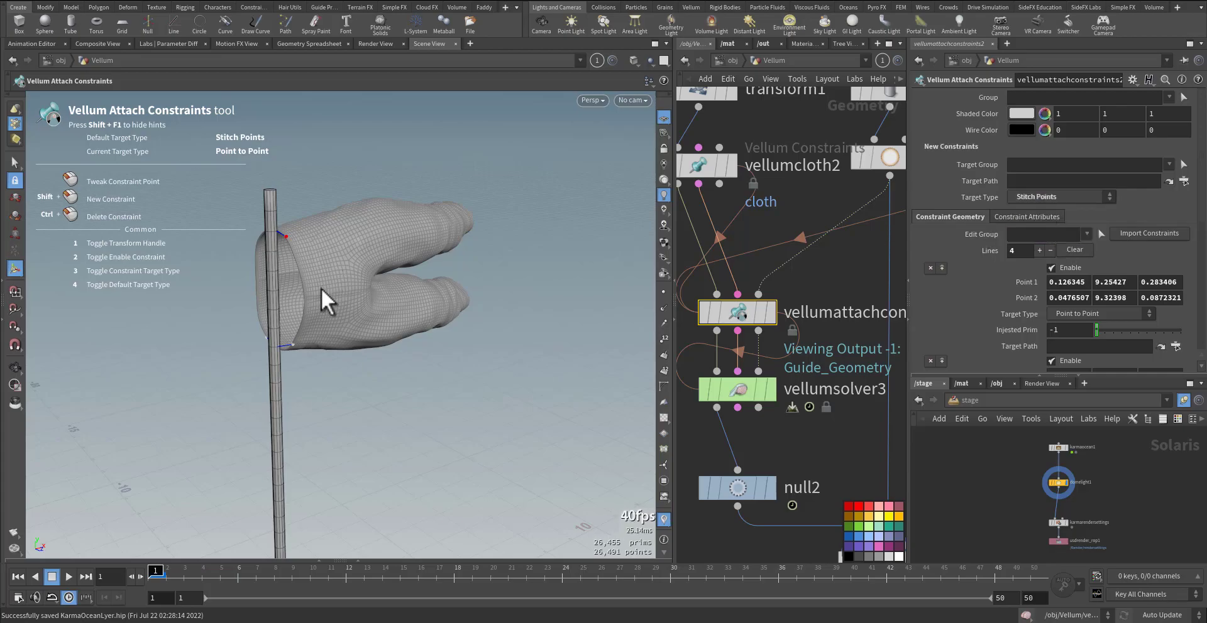
{"action": "key", "text": "Up"}
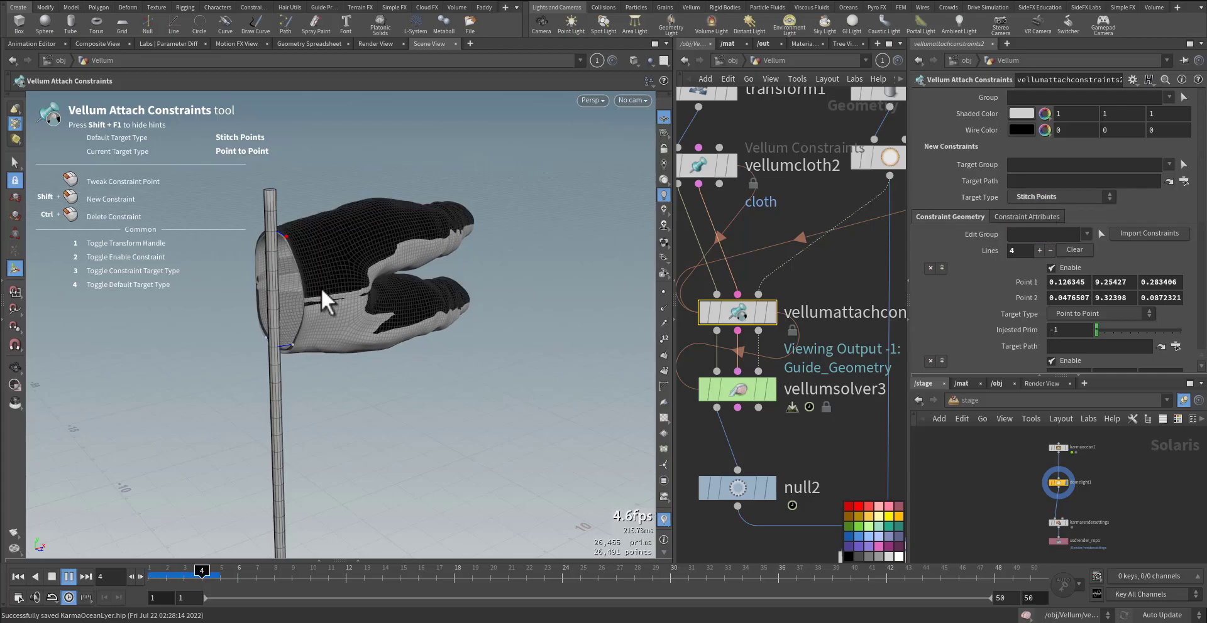
{"action": "key", "text": "ctrl+Up"}
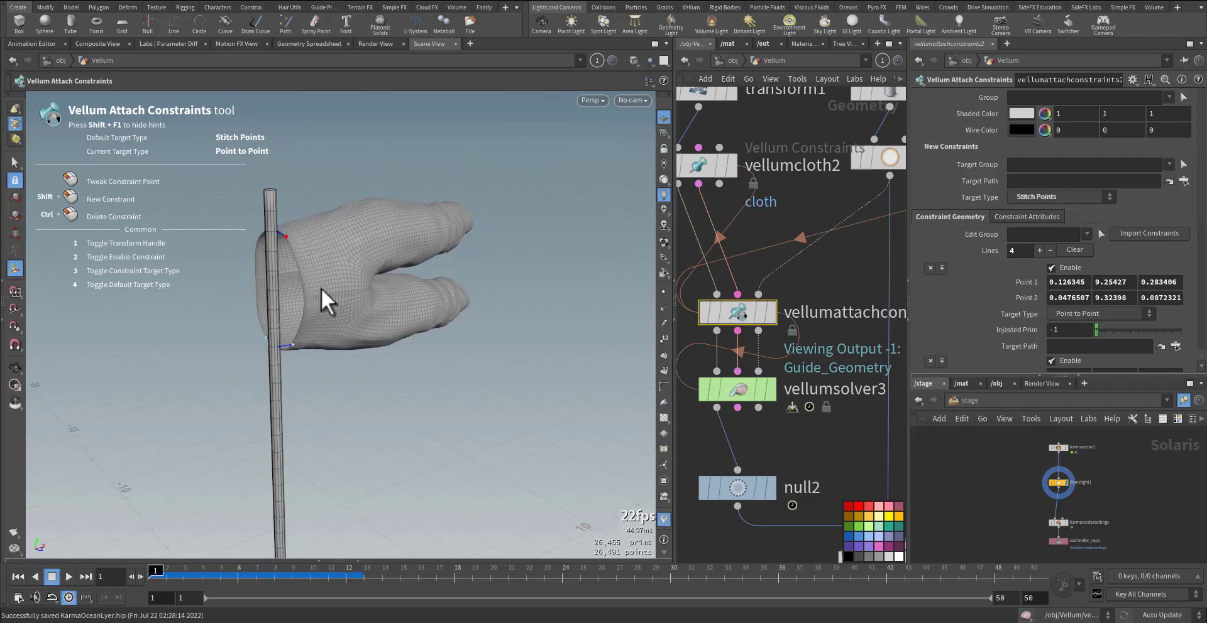
{"action": "key", "text": "ctrl+z"}
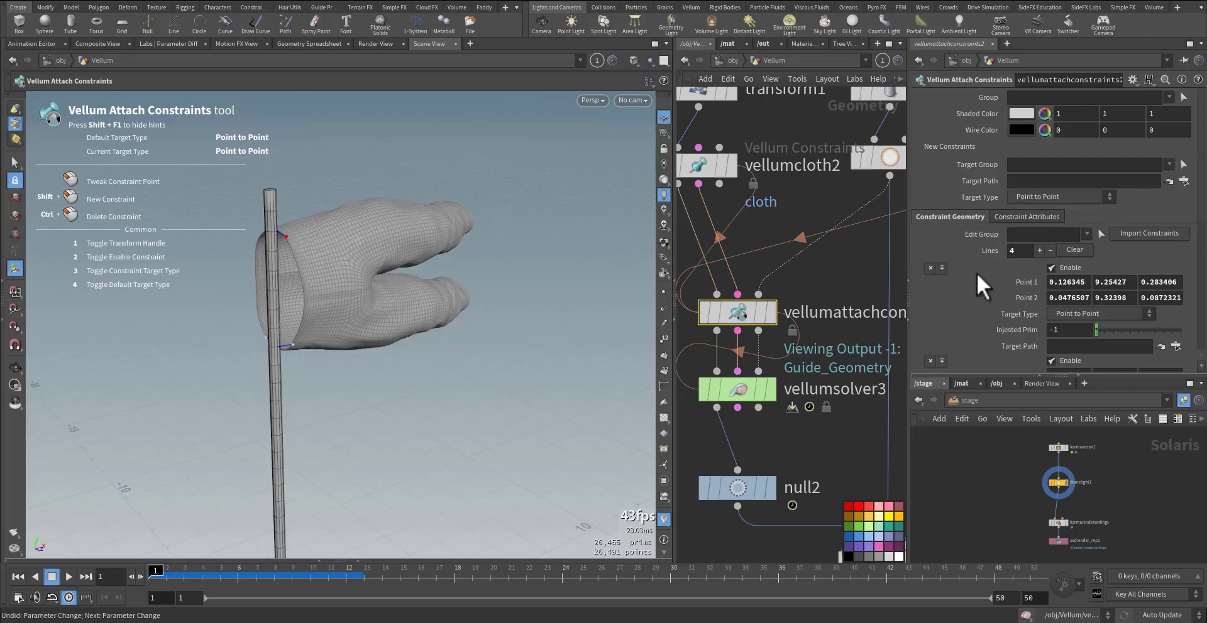
Enable Preserve Rest Length in the attach constraints' constraint attributes and play the simulation with it.
{"action": "left_click", "coordinate": [1027, 217]}
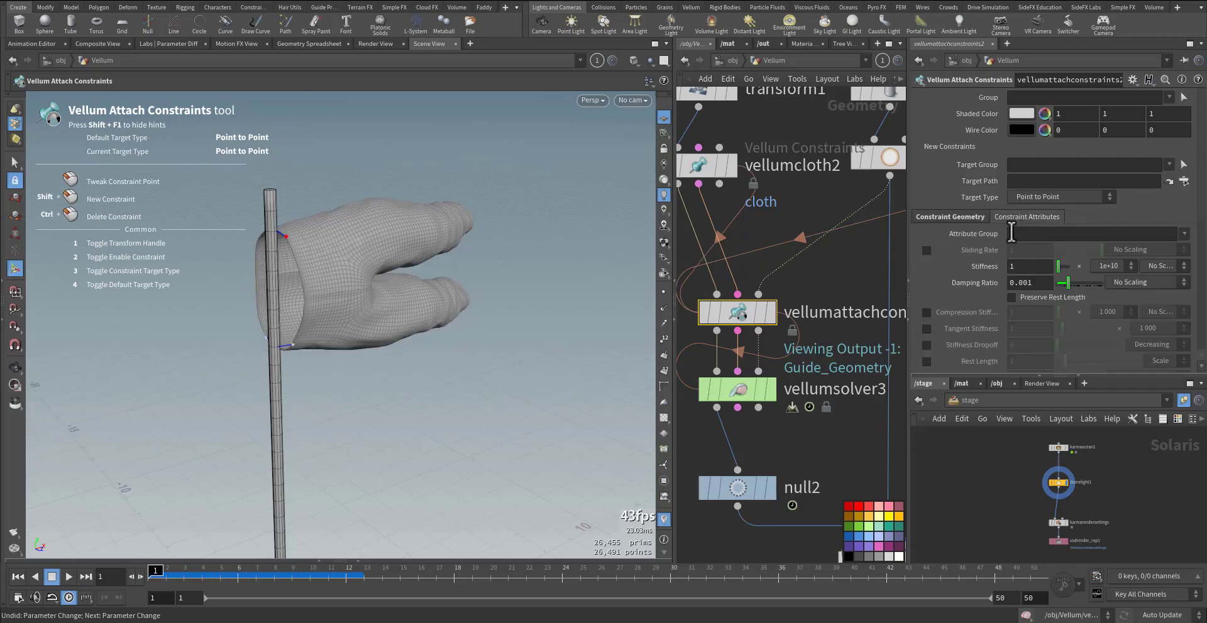
{"action": "left_click", "coordinate": [1102, 266]}
{"action": "left_click", "coordinate": [1032, 274]}
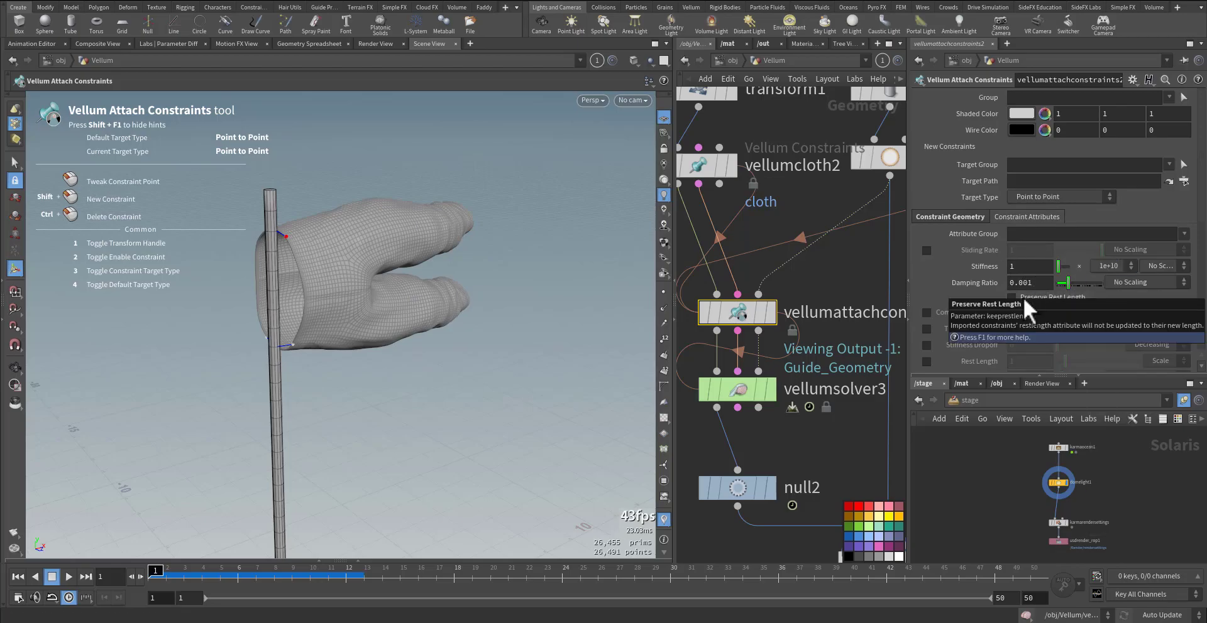
{"action": "left_click", "coordinate": [1023, 297]}
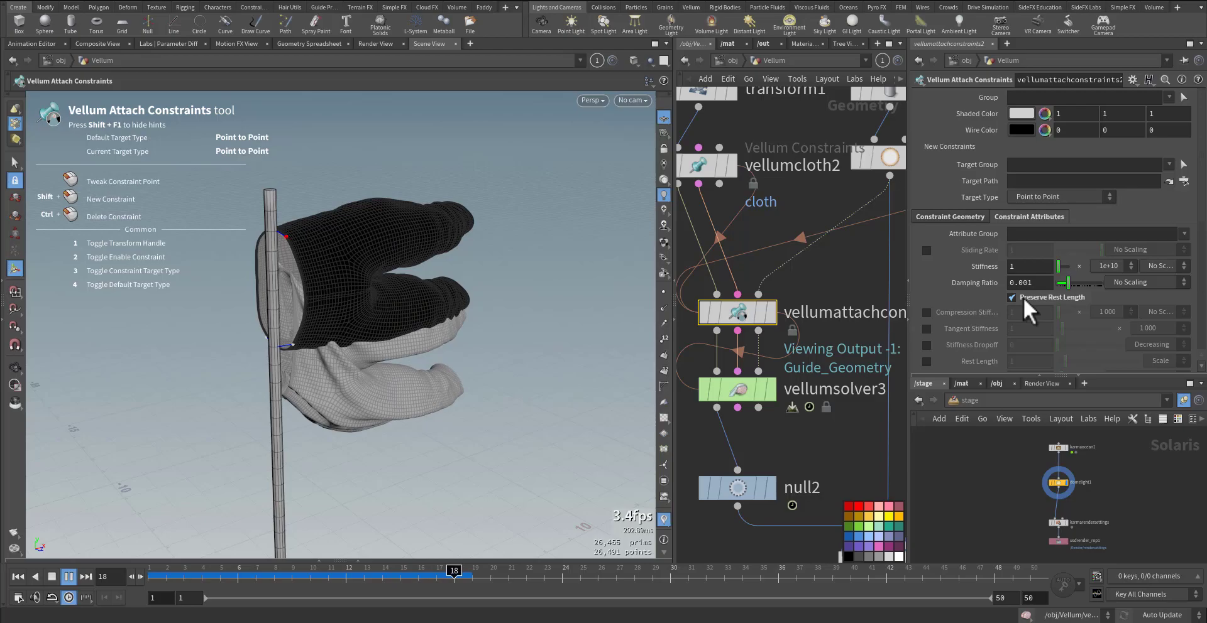
{"action": "key", "text": "ctrl+Up"}
Select the final merge node, play the simulation without constraint guides, and rewind to the first frame.
{"action": "middle_click_drag", "start_coordinate": [831, 473], "coordinate": [767, 335]}
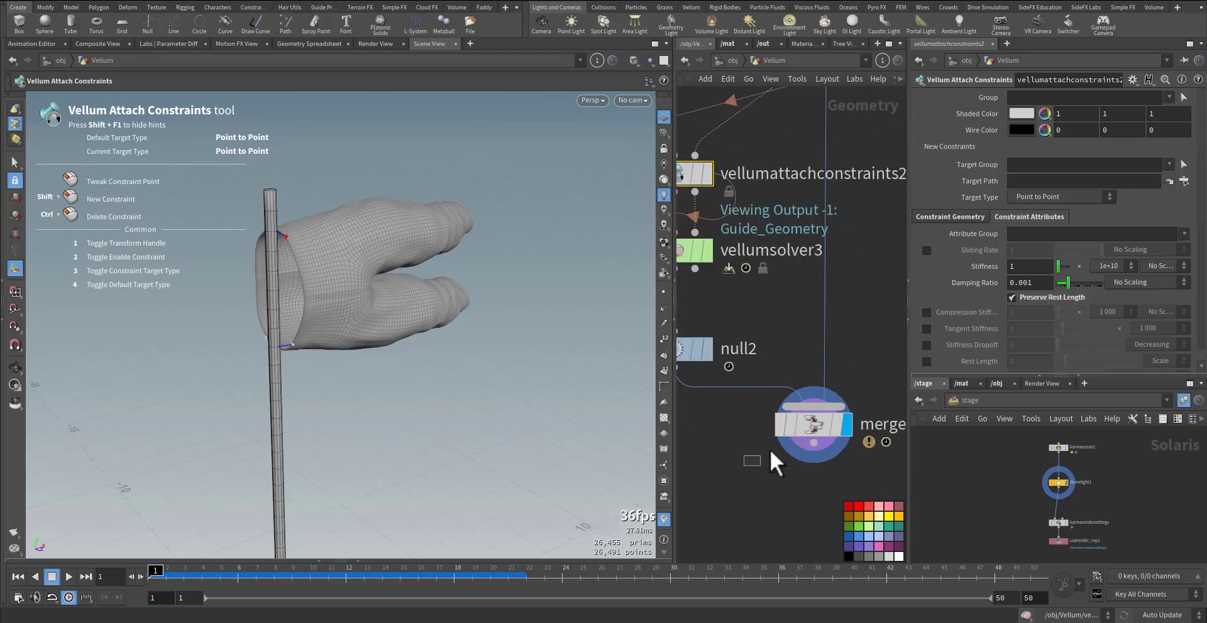
{"action": "left_click_drag", "start_coordinate": [800, 424], "coordinate": [805, 420]}
{"action": "key", "text": "Up"}
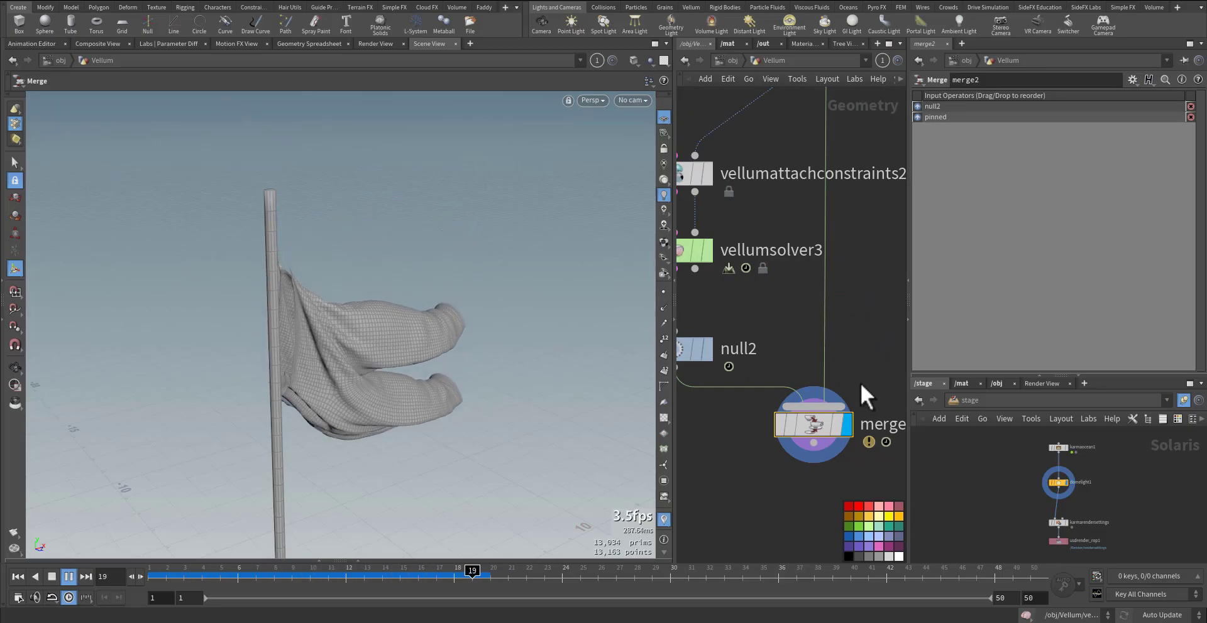
{"action": "key", "text": "Up"}
{"action": "key", "text": "ctrl+Up"}
Set the Vellum Solver's X wind force to 5.
{"action": "middle_click_drag", "start_coordinate": [783, 306], "coordinate": [794, 358]}
{"action": "left_click_drag", "start_coordinate": [775, 346], "coordinate": [693, 282]}
{"action": "left_click", "coordinate": [957, 130]}
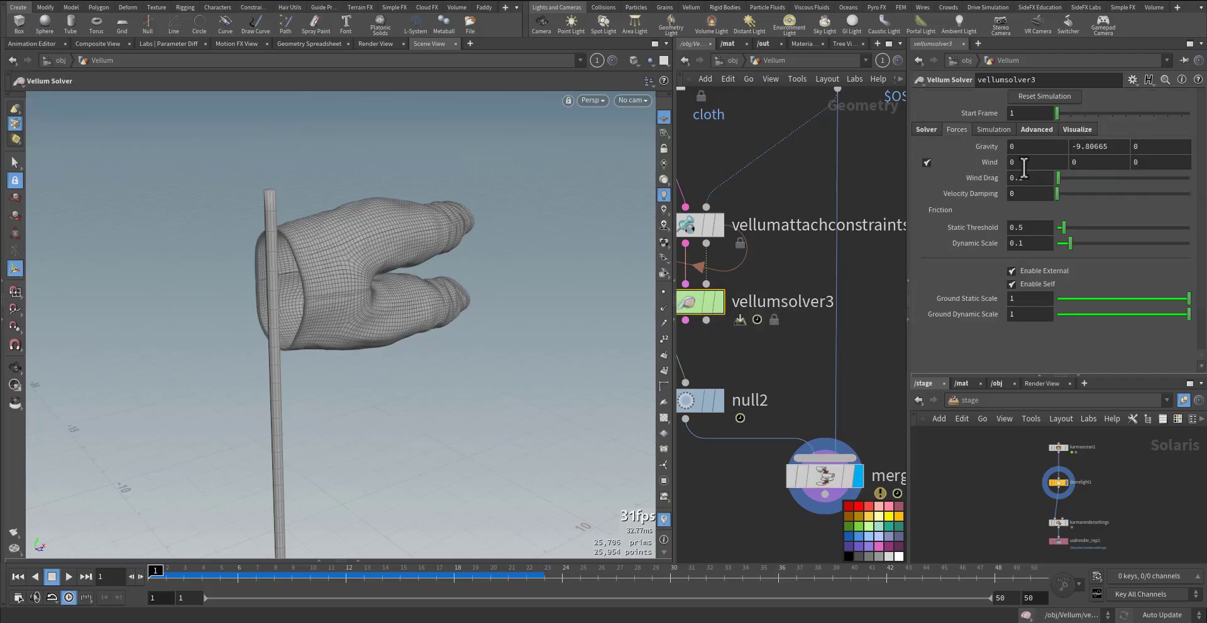
{"action": "left_click_drag", "start_coordinate": [1024, 167], "coordinate": [1000, 162]}
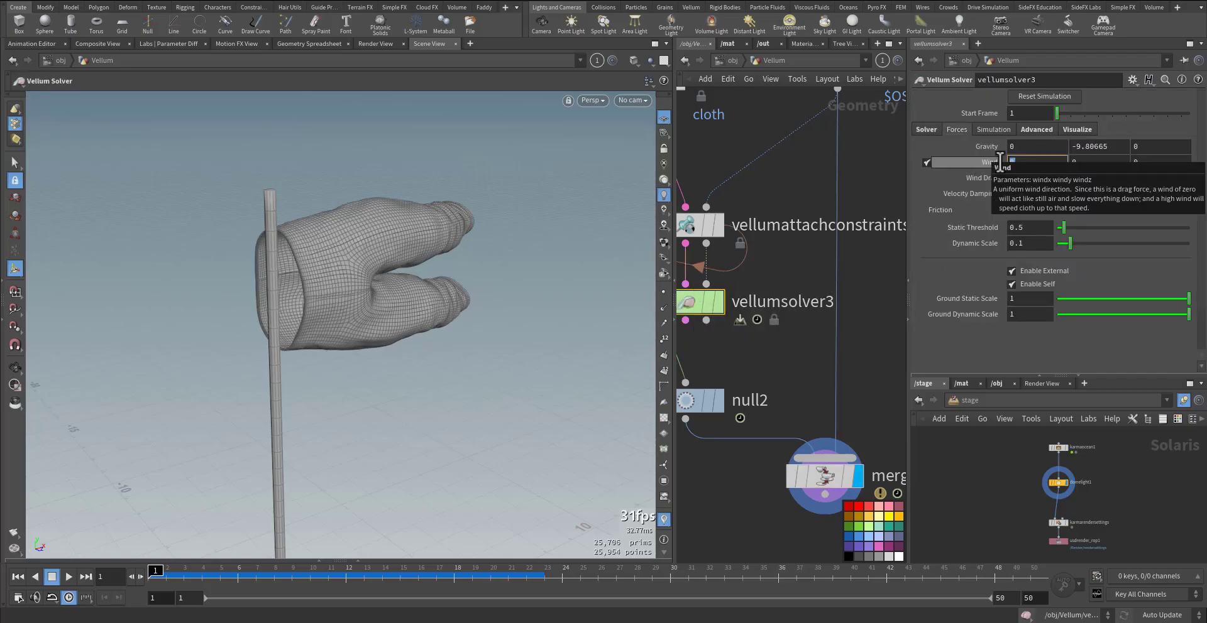
{"action": "type", "text": "5"}
{"action": "key", "text": "Return"}
Play the simulation with the wind applied and rewind to the first frame.
{"action": "key", "text": "Up"}
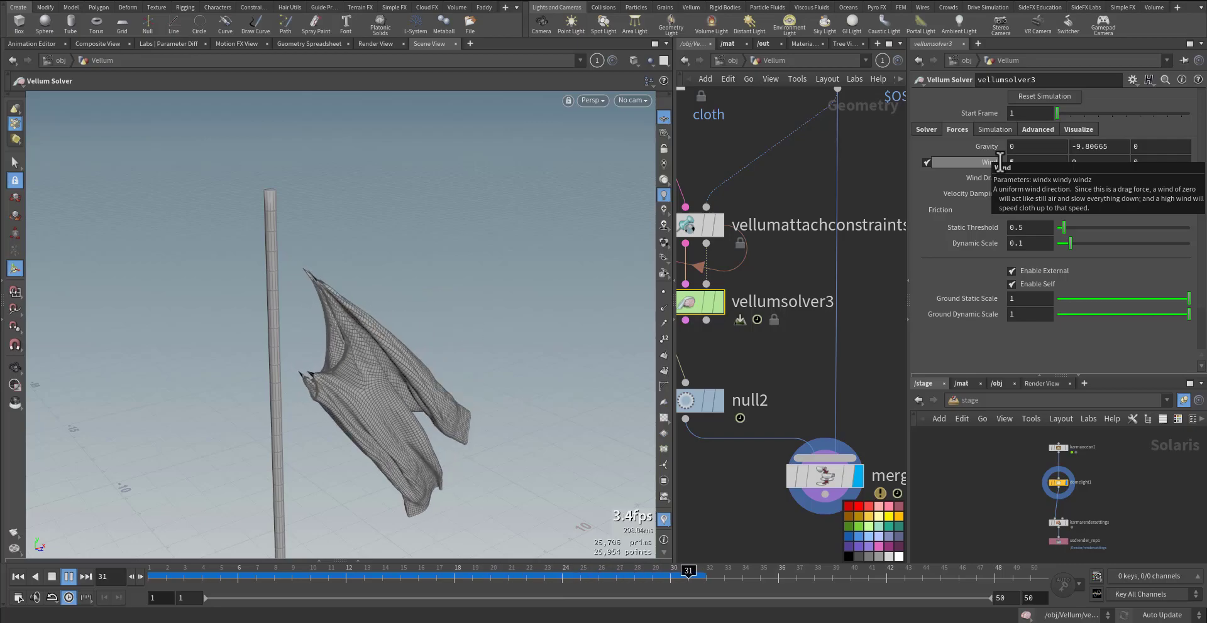
{"action": "key", "text": "Up"}
{"action": "key", "text": "ctrl+Up"}
Examine the trousers' Vellum cloth node settings for bend stiffness, drag, density and thickness.
{"action": "middle_click_drag", "start_coordinate": [777, 195], "coordinate": [837, 300]}
{"action": "middle_click_drag", "start_coordinate": [791, 246], "coordinate": [817, 414]}
{"action": "left_click", "coordinate": [754, 351]}
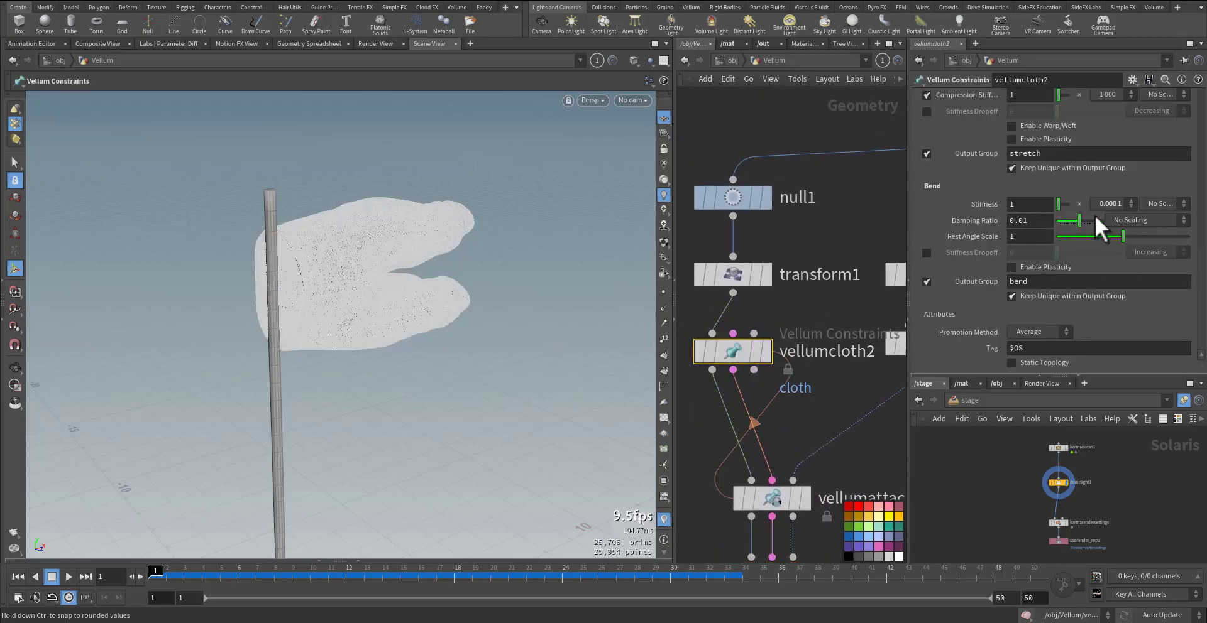
{"action": "scroll", "coordinate": [981, 240], "scroll_direction": "up", "scroll_amount": 6}
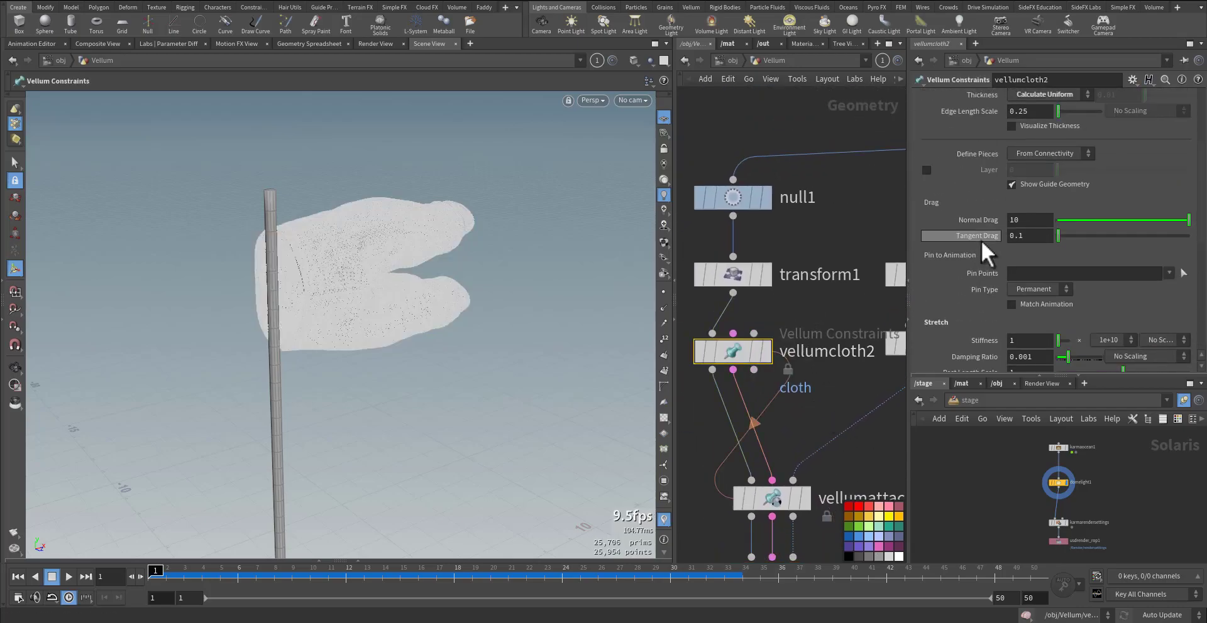
{"action": "scroll", "coordinate": [979, 240], "scroll_direction": "up", "scroll_amount": 3}
{"action": "scroll", "coordinate": [986, 195], "scroll_direction": "up", "scroll_amount": 1}
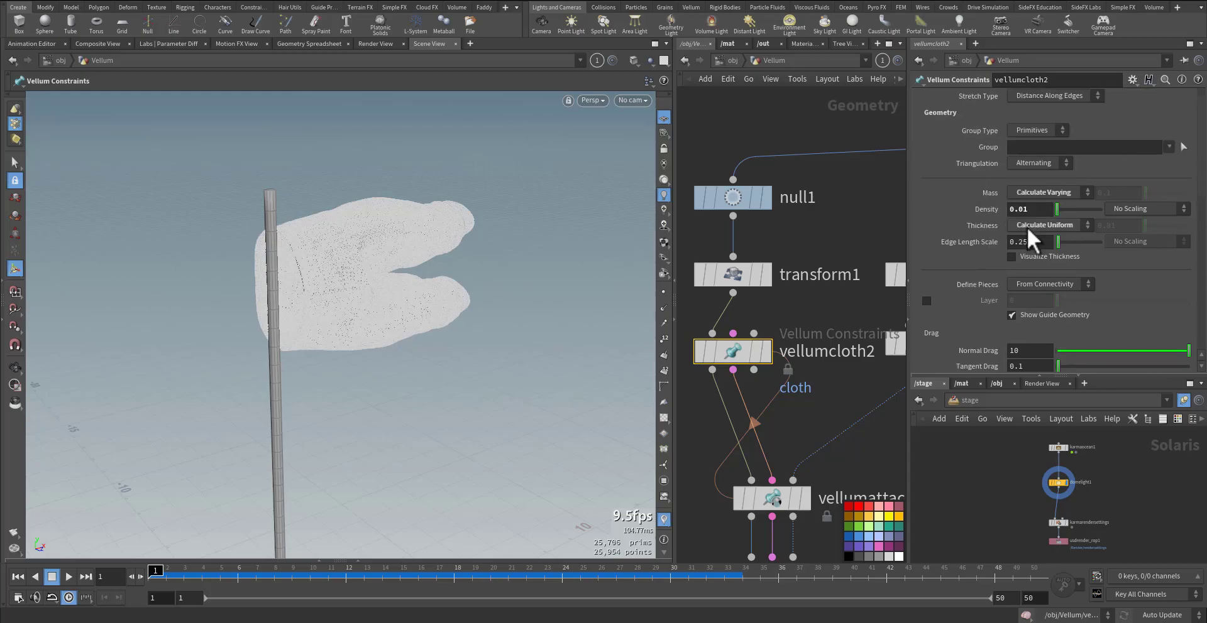
{"action": "left_click", "coordinate": [844, 240]}
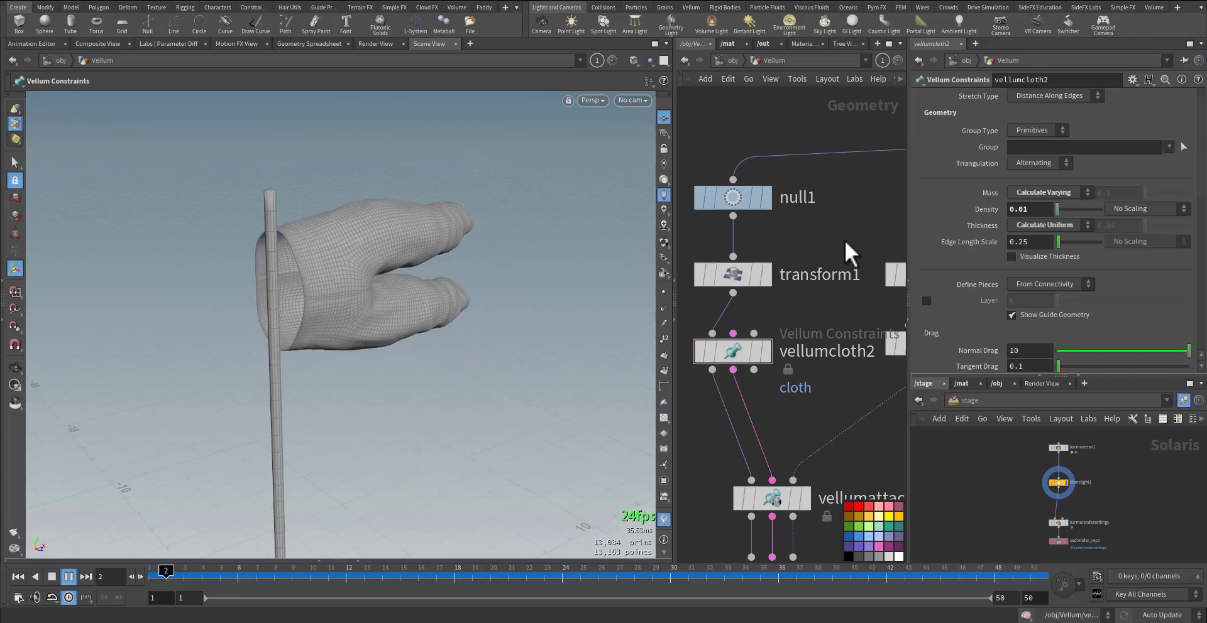
Rewind to the first frame and insert a Color node between null2 and the final merge node.
{"action": "key", "text": "ctrl+Up"}
{"action": "middle_click_drag", "start_coordinate": [813, 386], "coordinate": [792, 214]}
{"action": "middle_click_drag", "start_coordinate": [856, 433], "coordinate": [787, 274]}
{"action": "key", "text": "Tab"}
{"action": "type", "text": "color"}
{"action": "key", "text": "Return"}
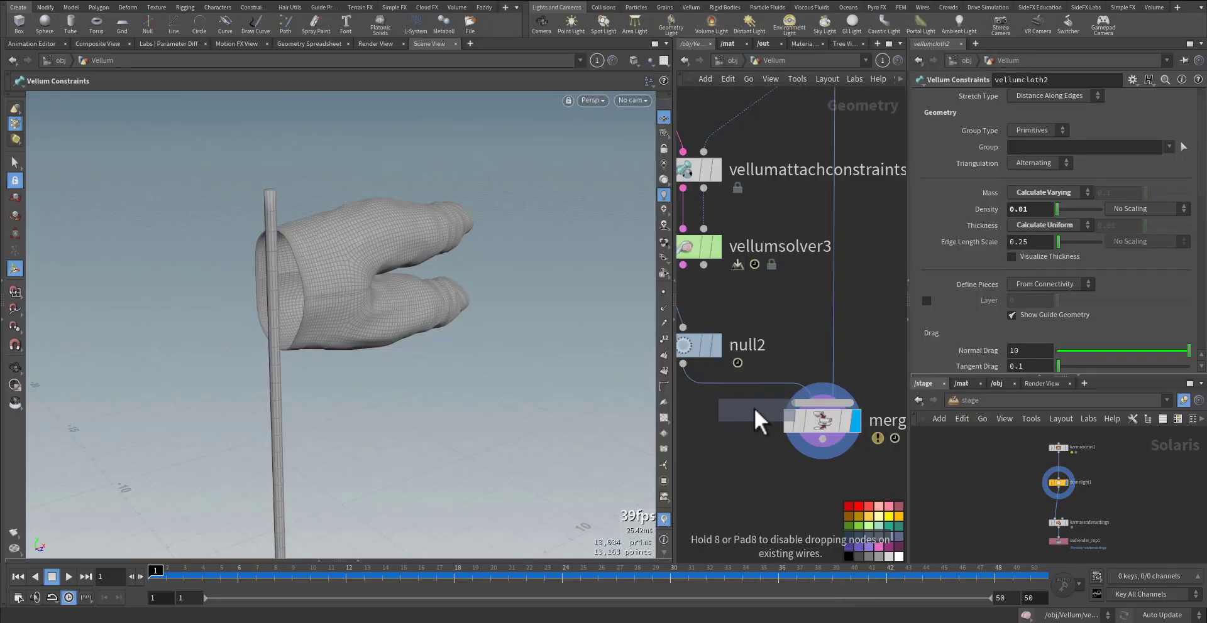
{"action": "left_click", "coordinate": [747, 416]}
Set the trousers' color to pure red (1, 0, 0), play the simulation and rewind to the first frame.
{"action": "left_click", "coordinate": [1022, 176]}
{"action": "left_click", "coordinate": [1088, 86]}
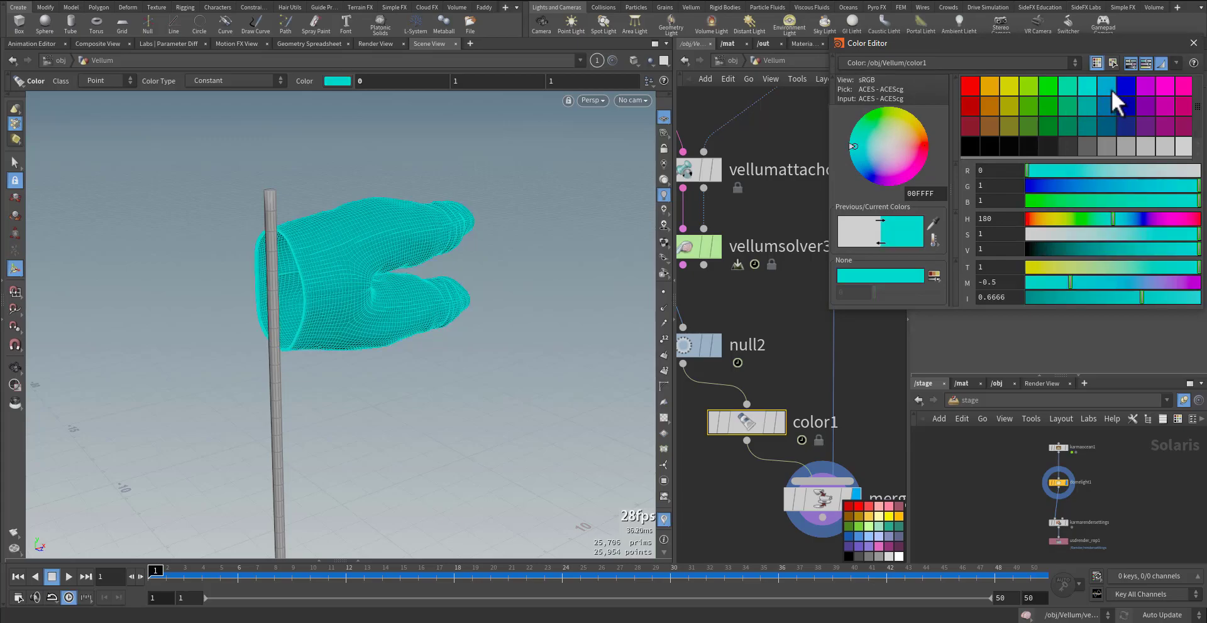
{"action": "left_click", "coordinate": [969, 90]}
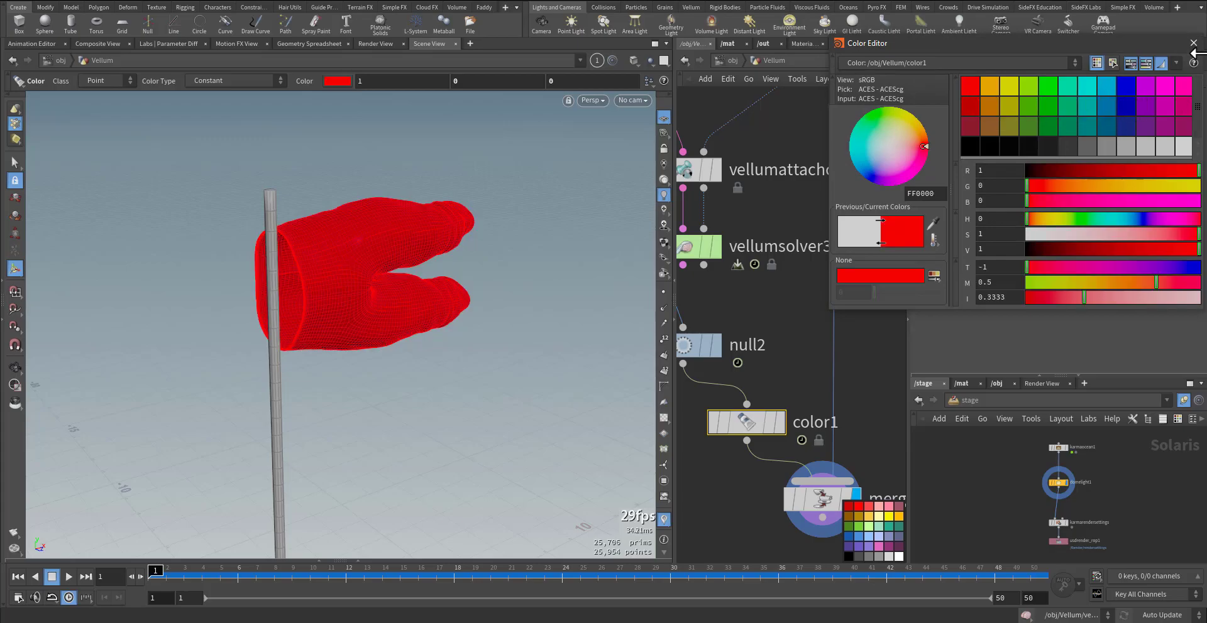
{"action": "left_click", "coordinate": [1192, 44]}
{"action": "key", "text": "Up"}
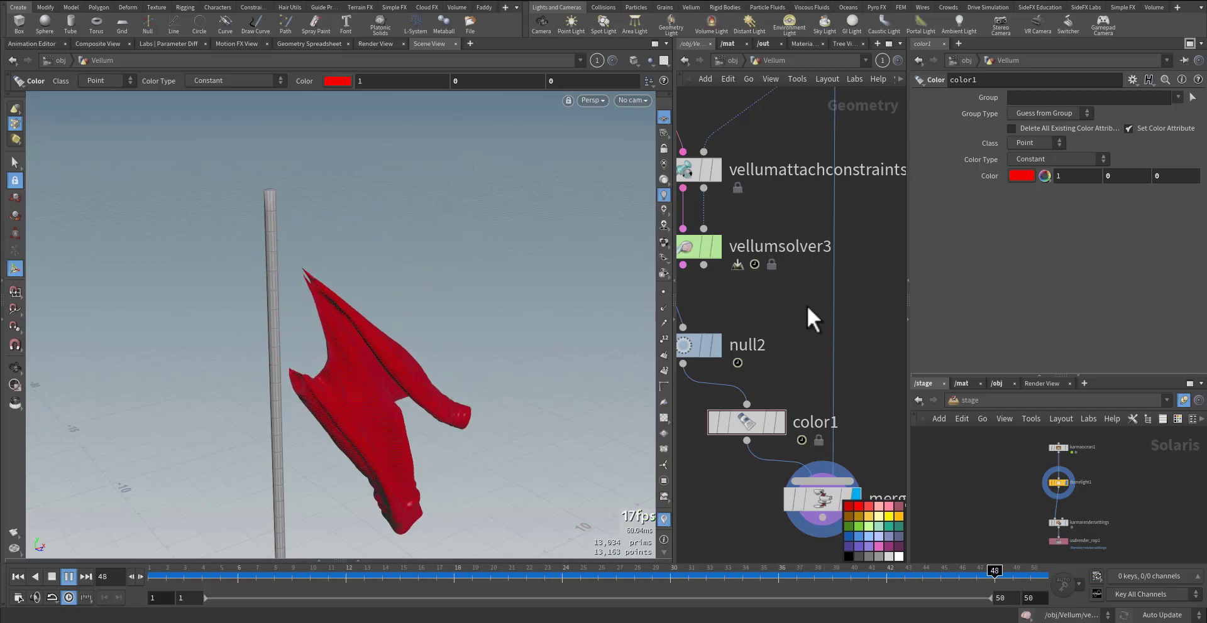
{"action": "key", "text": "ctrl+Up"}
Set the Vellum Solver's Y wind force to 2, play the simulation and rewind.
{"action": "left_click_drag", "start_coordinate": [736, 287], "coordinate": [727, 244]}
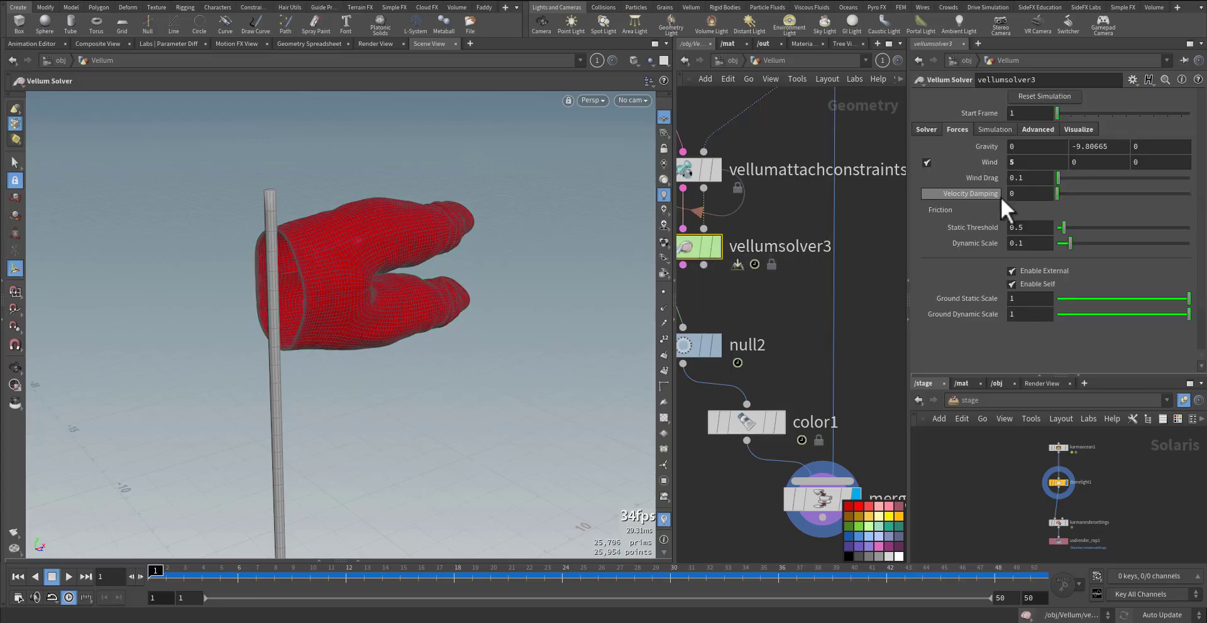
{"action": "left_click", "coordinate": [1061, 164]}
{"action": "type", "text": "2"}
{"action": "key", "text": "Return"}
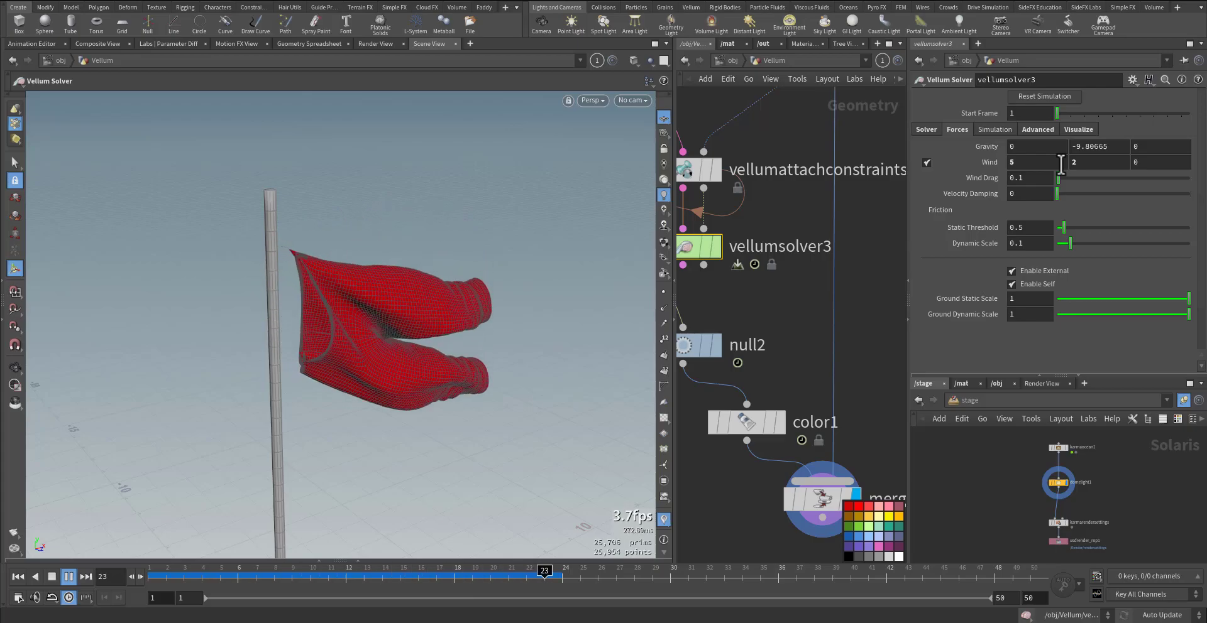
{"action": "key", "text": "ctrl+Up"}
Extend the timeline's end frame to 100, play the longer simulation and rewind.
{"action": "left_click_drag", "start_coordinate": [1040, 601], "coordinate": [1007, 605]}
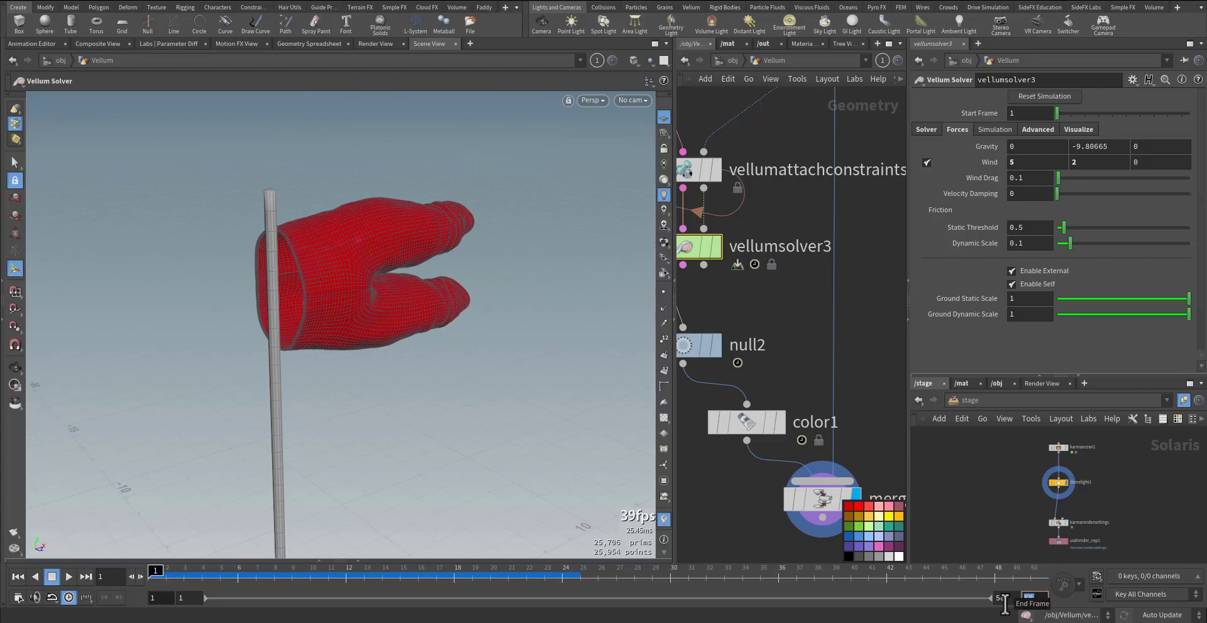
{"action": "type", "text": "100"}
{"action": "key", "text": "Return"}
{"action": "key", "text": "Up"}
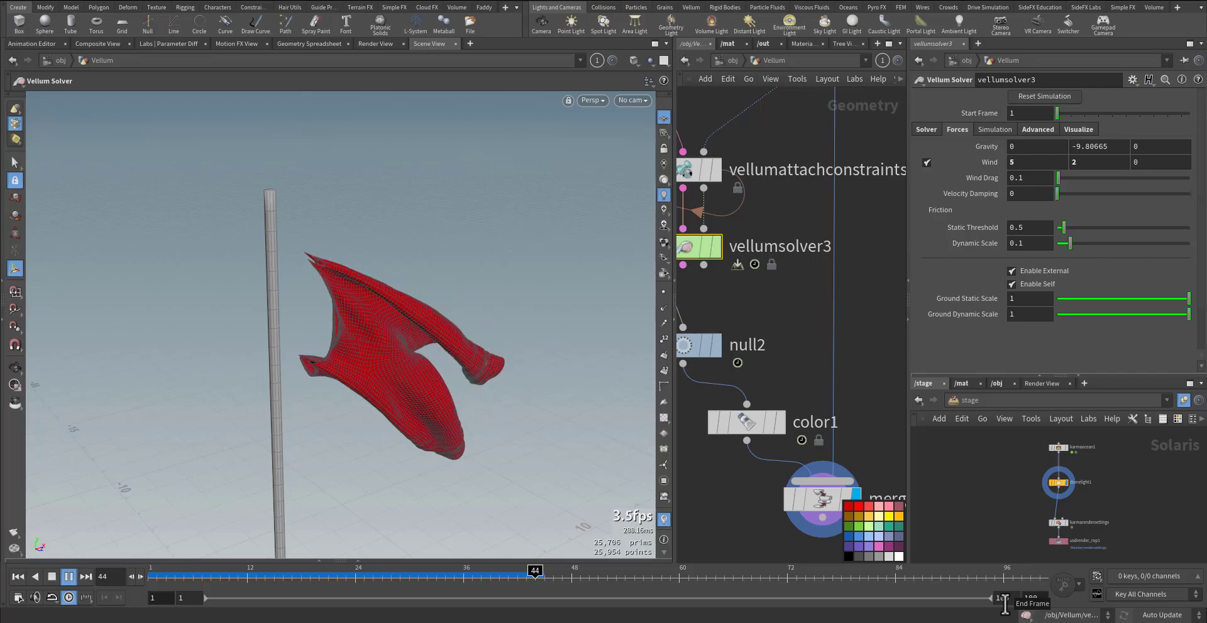
{"action": "key", "text": "ctrl+Up"}
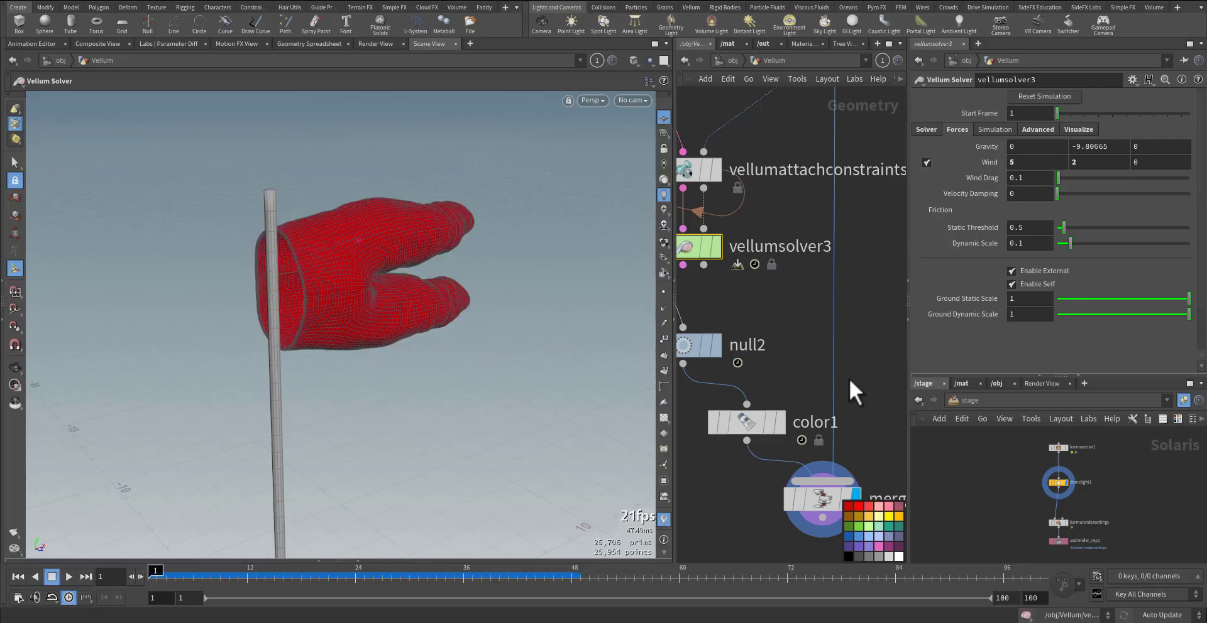
Set the bend stiffness multiplier of vellumcloth2 to 1e+9.
{"action": "middle_click_drag", "start_coordinate": [751, 274], "coordinate": [808, 365]}
{"action": "left_click_drag", "start_coordinate": [807, 235], "coordinate": [752, 312]}
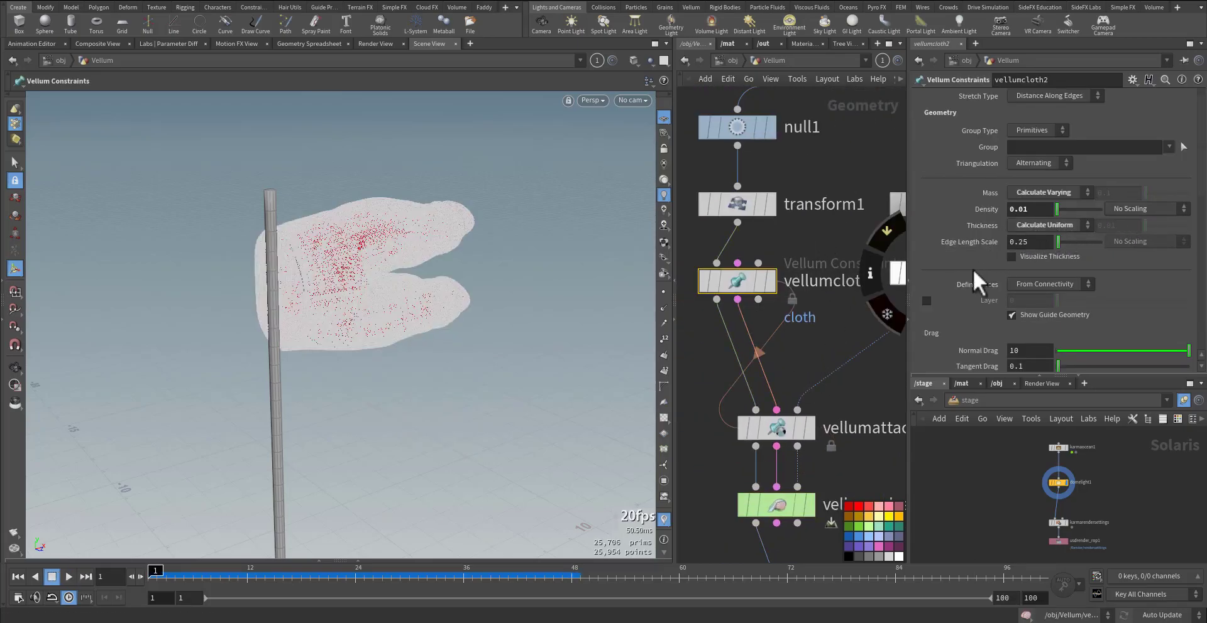
{"action": "scroll", "coordinate": [966, 314], "scroll_direction": "down", "scroll_amount": 5}
{"action": "left_click", "coordinate": [1119, 275]}
{"action": "left_click", "coordinate": [1119, 276]}
{"action": "scroll", "coordinate": [949, 302], "scroll_direction": "down", "scroll_amount": 4}
{"action": "left_click", "coordinate": [1107, 301]}
{"action": "left_click", "coordinate": [1109, 307]}
{"action": "left_click", "coordinate": [1110, 307]}
{"action": "left_click", "coordinate": [1105, 325]}
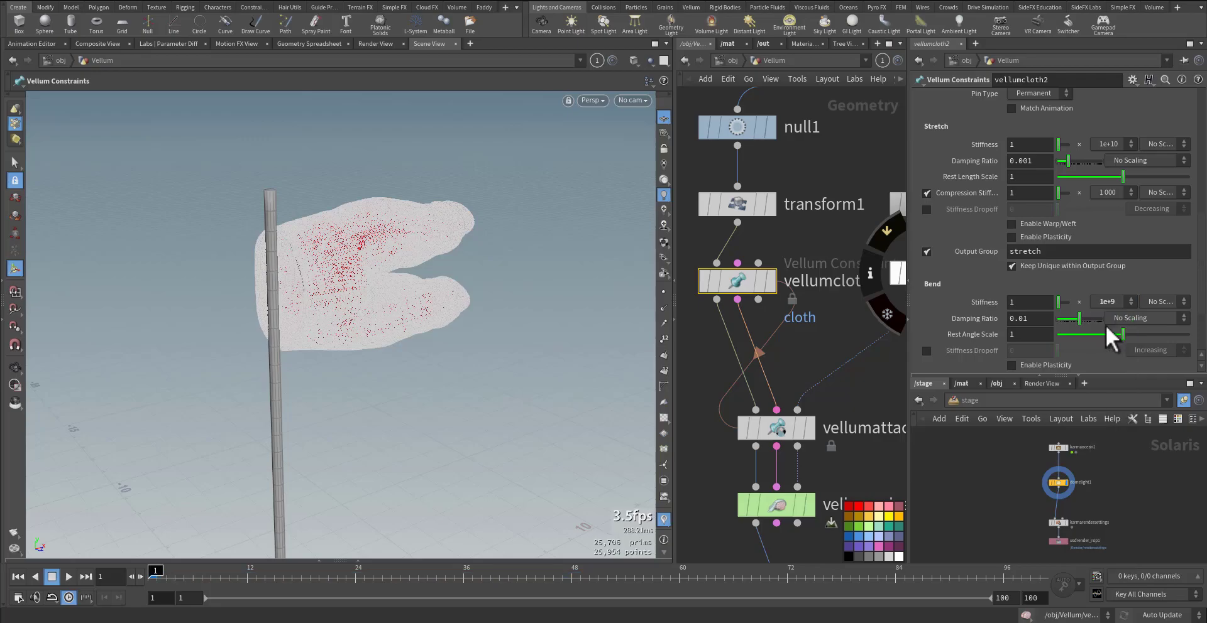
Play the simulation with the stiffer cloth, rewind to the first frame and undo the bend stiffness change.
{"action": "key", "text": "Up"}
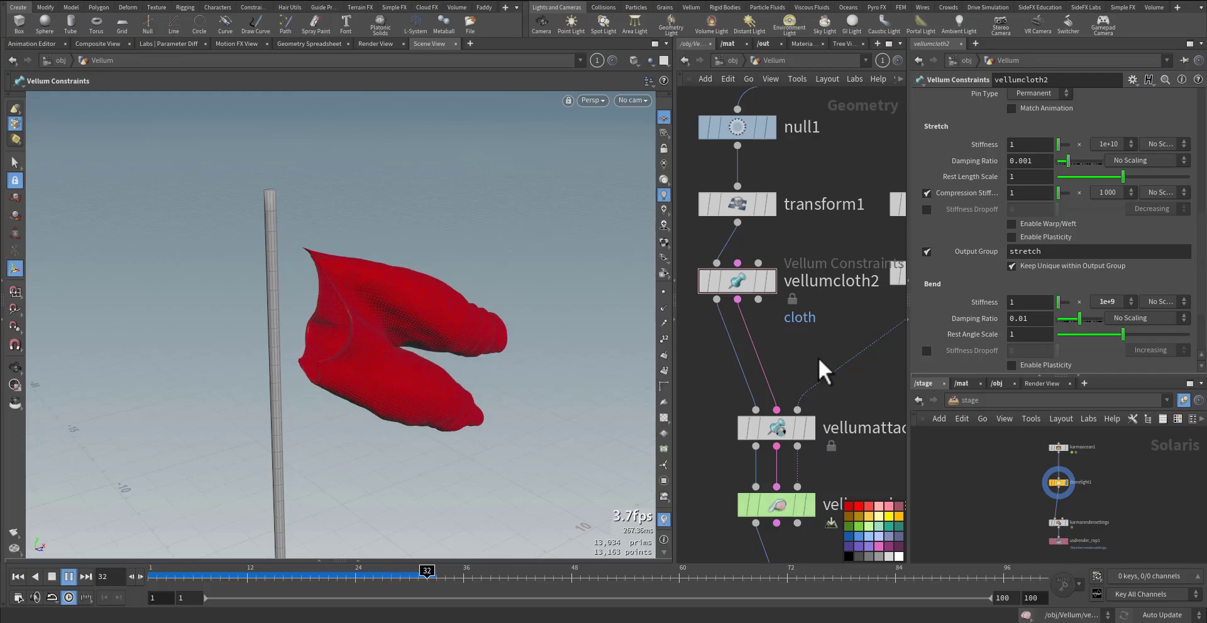
{"action": "key", "text": "ctrl+Up"}
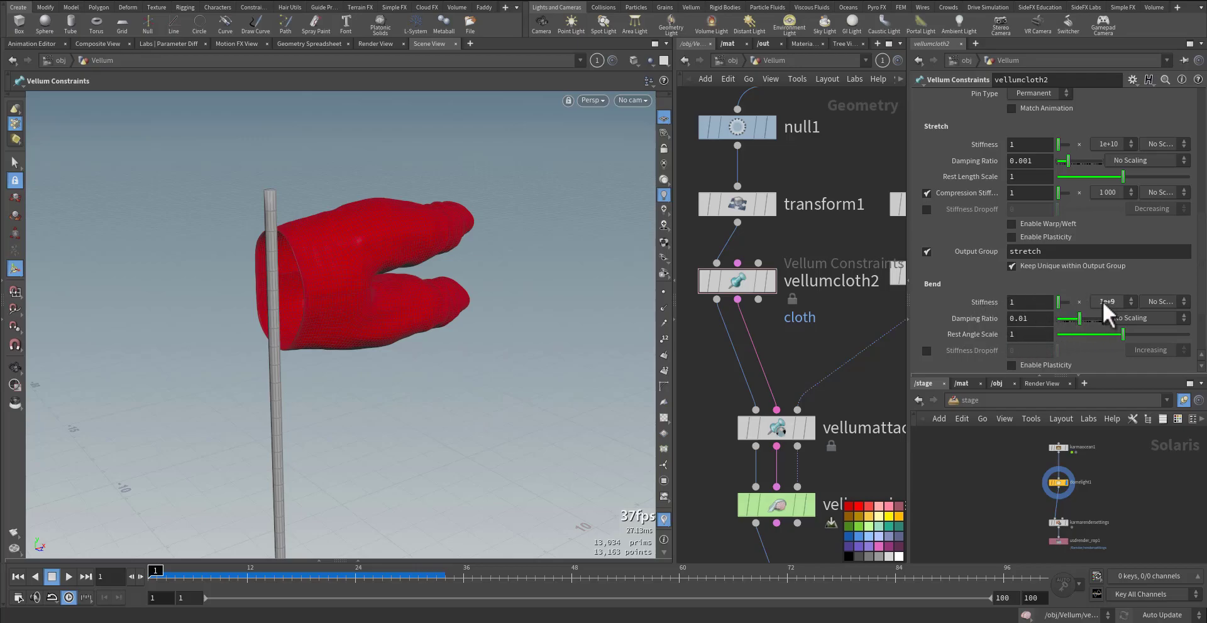
{"action": "key", "text": "ctrl+z"}
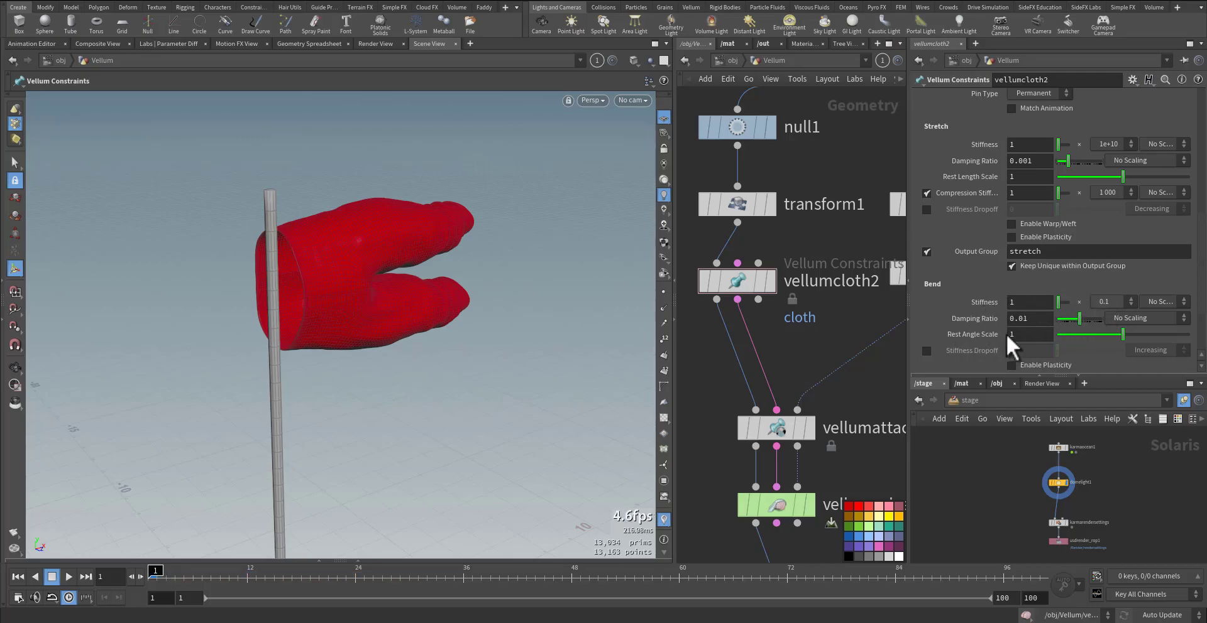
{"action": "key", "text": "Tab"}
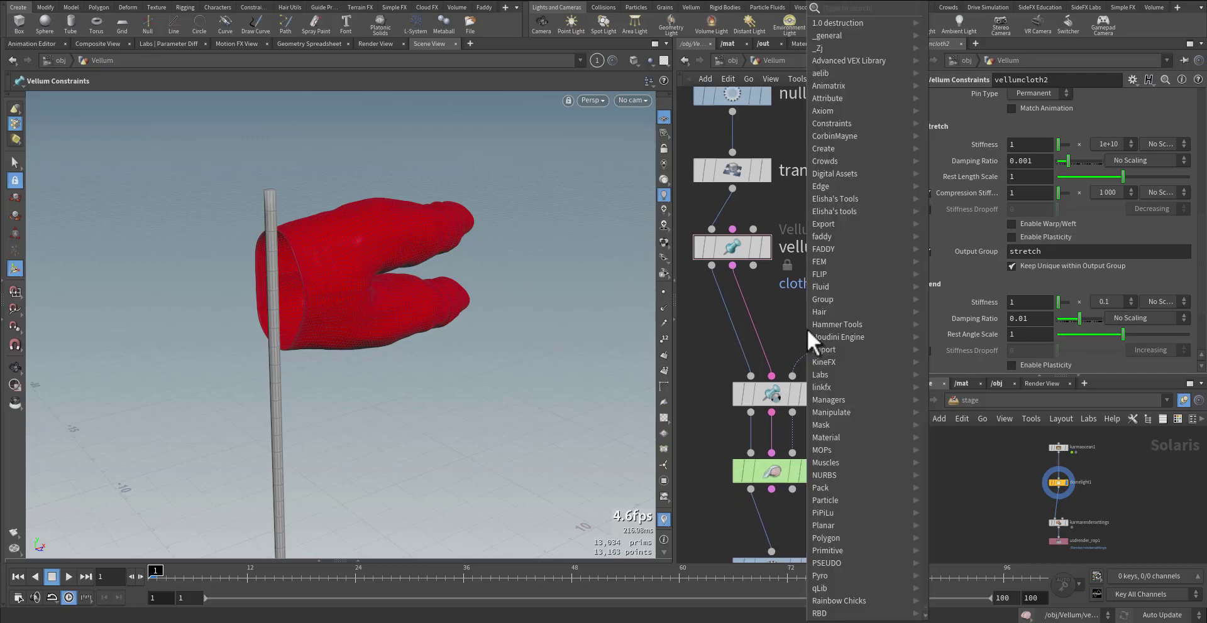
{"action": "type", "text": "vpre"}
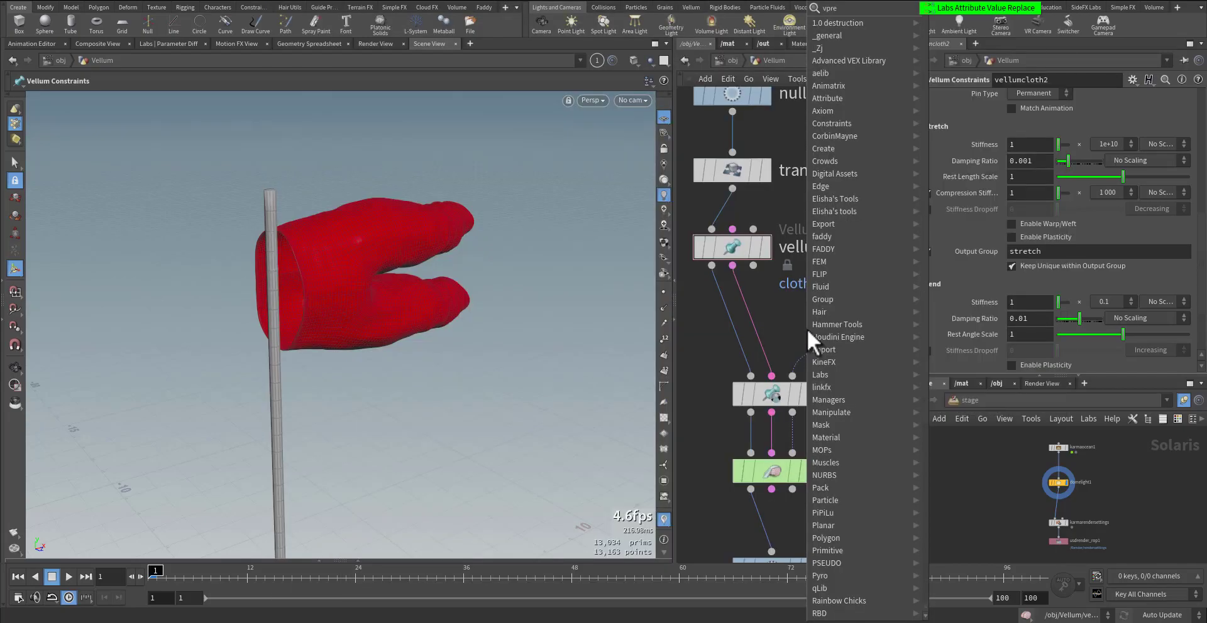
{"action": "key", "text": "Escape"}
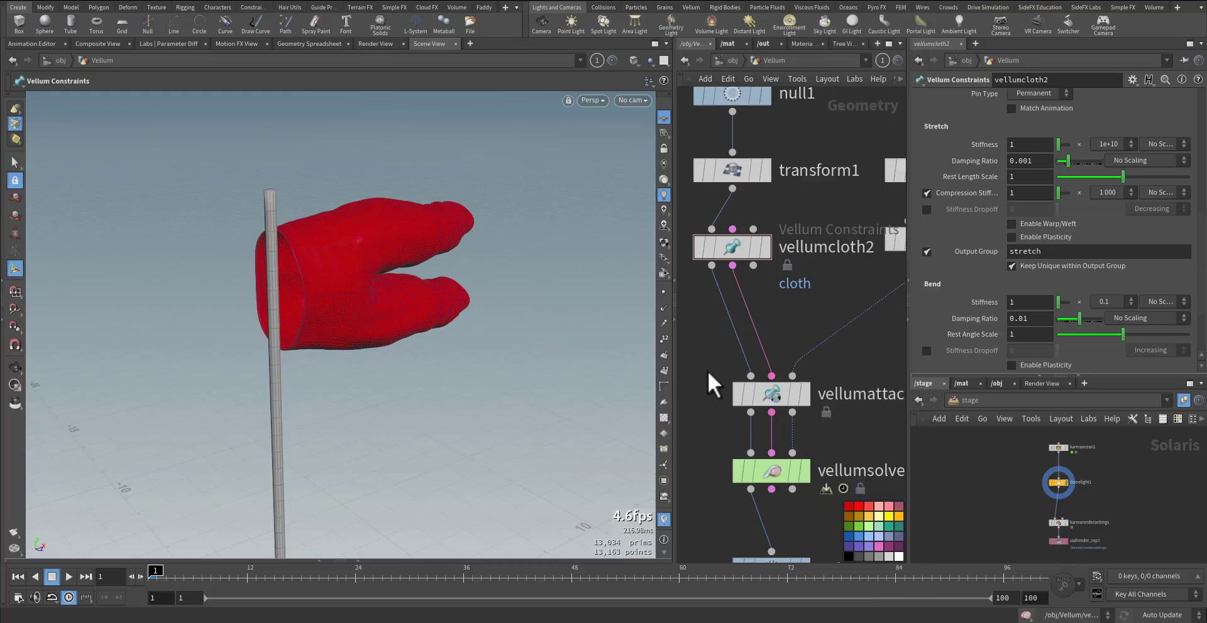
Add a Vellum Configure Balloon setup beside the network and delete its cloth node, keeping only the pressure constraint node.
{"action": "key", "text": "Tab"}
{"action": "scroll", "coordinate": [762, 511], "scroll_direction": "down", "scroll_amount": 2}
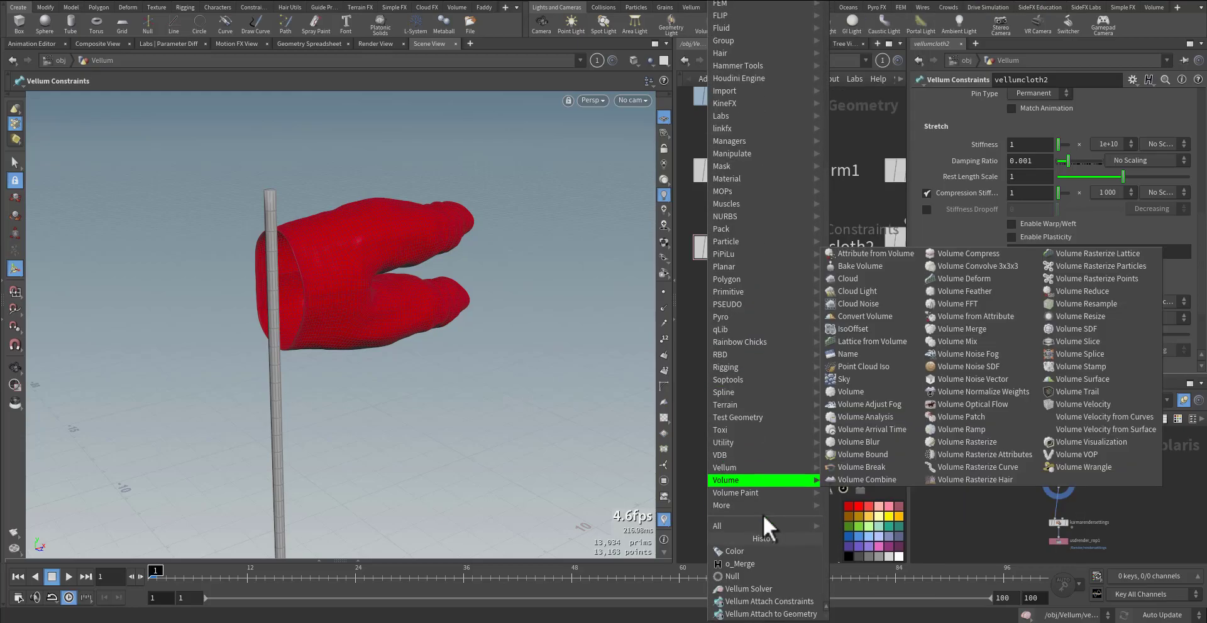
{"action": "mouse_move", "coordinate": [764, 465]}
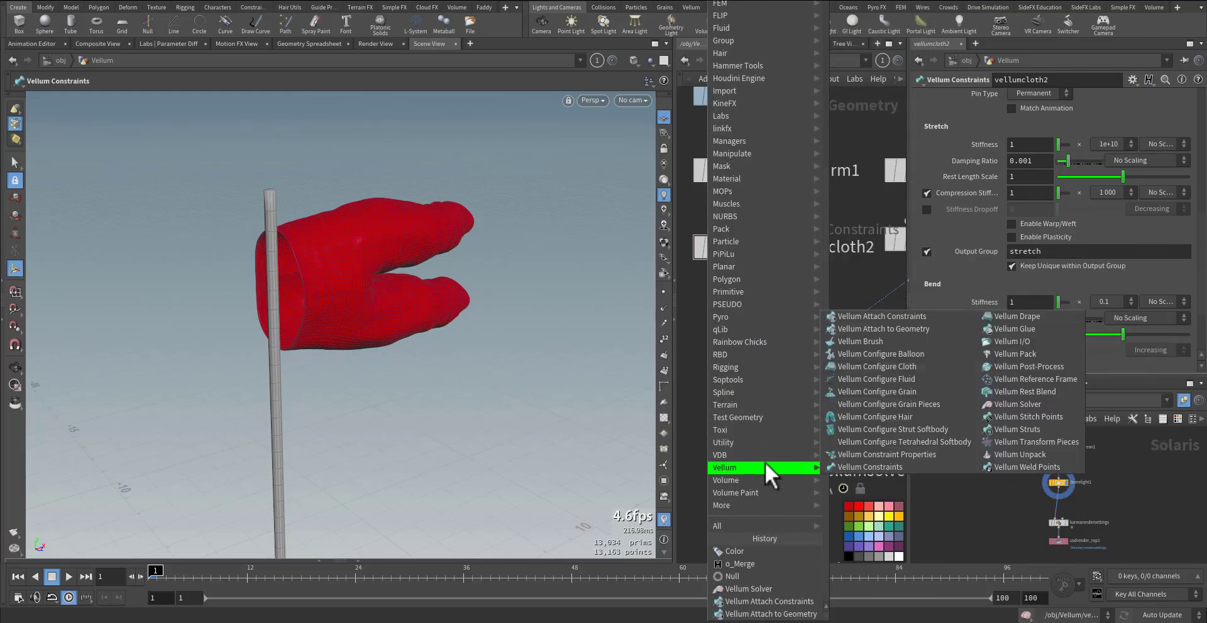
{"action": "left_click", "coordinate": [920, 353]}
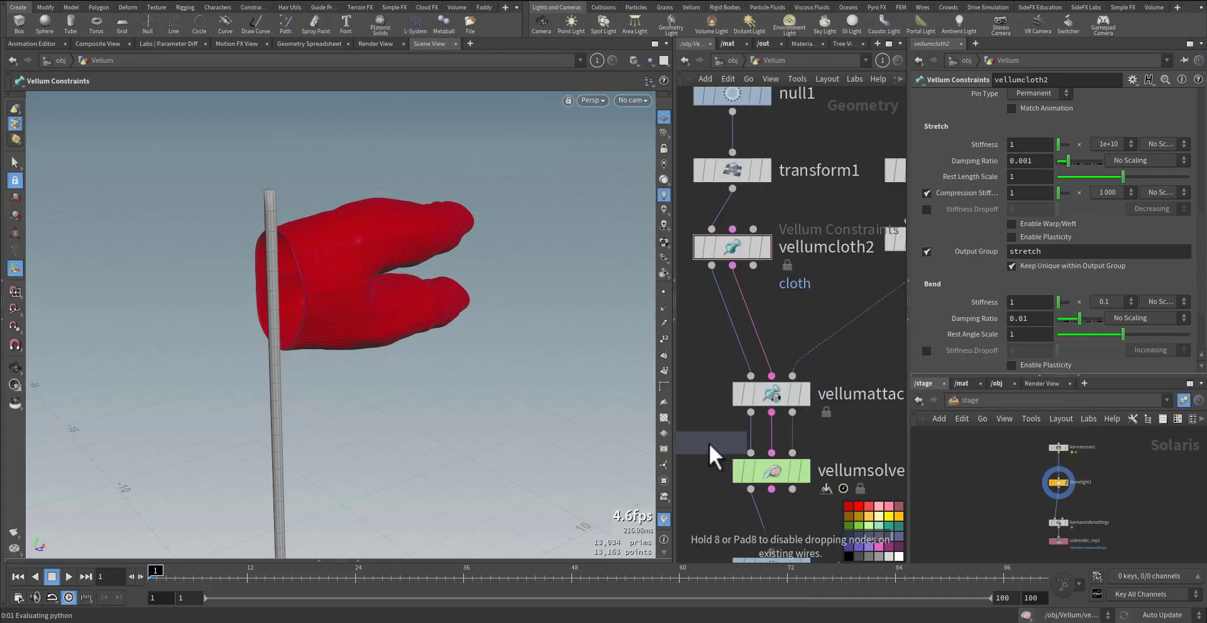
{"action": "left_click", "coordinate": [795, 416]}
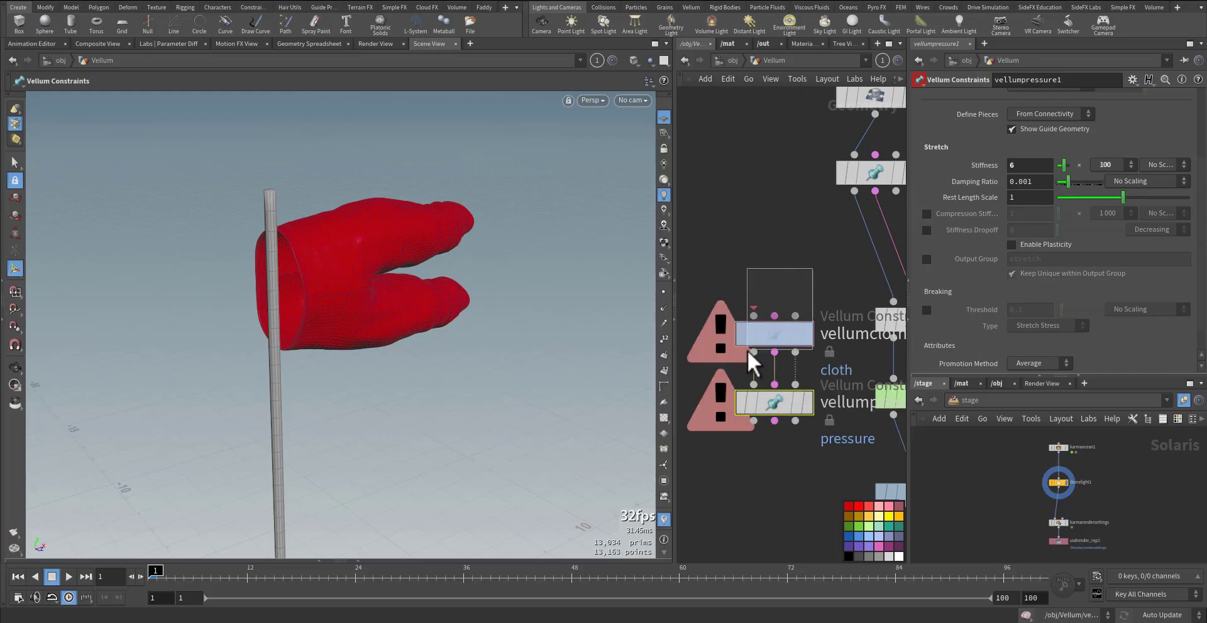
{"action": "left_click", "coordinate": [773, 341]}
{"action": "key", "text": "Delete"}
Insert the vellumpressure1 node between vellumcloth2 and the Vellum Attach Constraints node.
{"action": "middle_click_drag", "start_coordinate": [784, 328], "coordinate": [719, 331]}
{"action": "left_click_drag", "start_coordinate": [715, 406], "coordinate": [838, 284]}
{"action": "left_click_drag", "start_coordinate": [779, 306], "coordinate": [771, 338]}
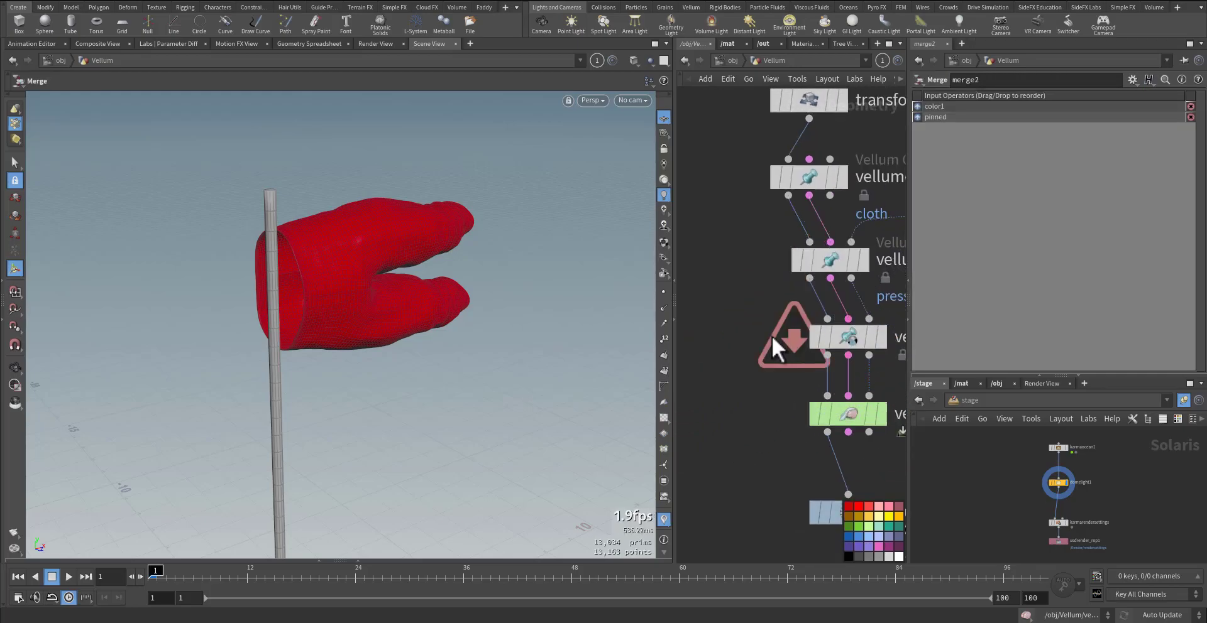
Inspect the Vellum Attach Constraints node, select the Vellum Solver, play the simulation with pressure and rewind.
{"action": "middle_click_drag", "start_coordinate": [770, 337], "coordinate": [730, 380]}
{"action": "left_click", "coordinate": [796, 379]}
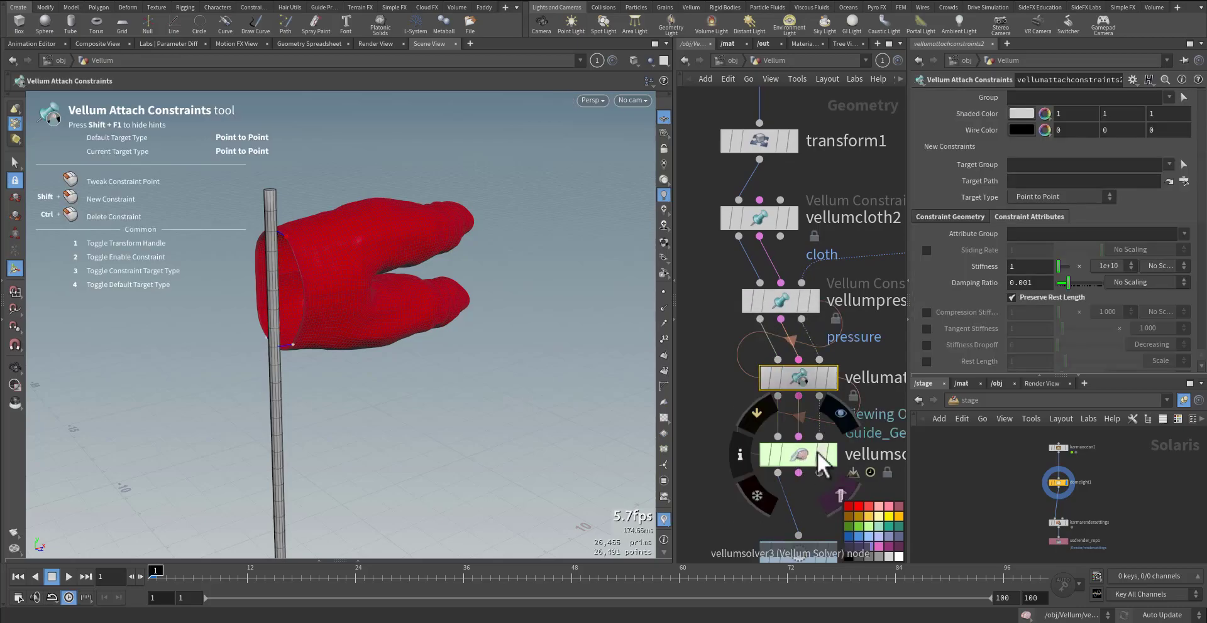
{"action": "left_click", "coordinate": [840, 415]}
{"action": "left_click", "coordinate": [812, 458]}
{"action": "middle_click_drag", "start_coordinate": [774, 499], "coordinate": [724, 363]}
{"action": "mouse_move", "coordinate": [838, 442]}
{"action": "middle_mouse_down"}
{"action": "mouse_move", "coordinate": [737, 344]}
{"action": "mouse_move", "coordinate": [846, 424]}
{"action": "mouse_move", "coordinate": [851, 461]}
{"action": "middle_mouse_up"}
{"action": "left_click", "coordinate": [818, 483]}
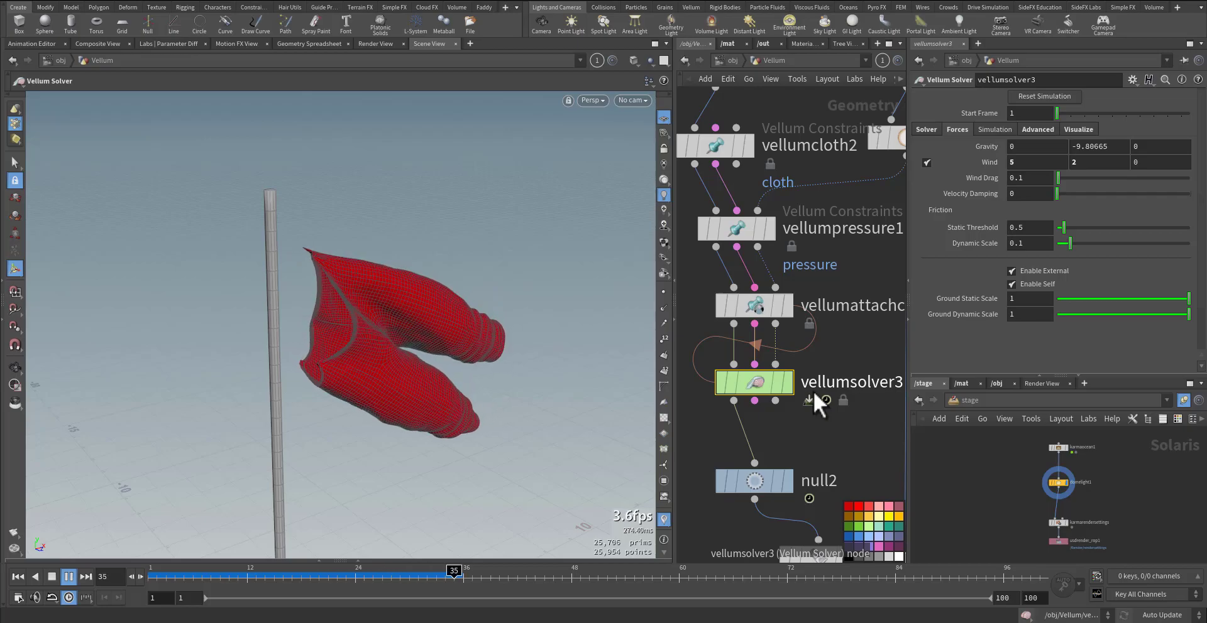
{"action": "key", "text": "ctrl+Up"}
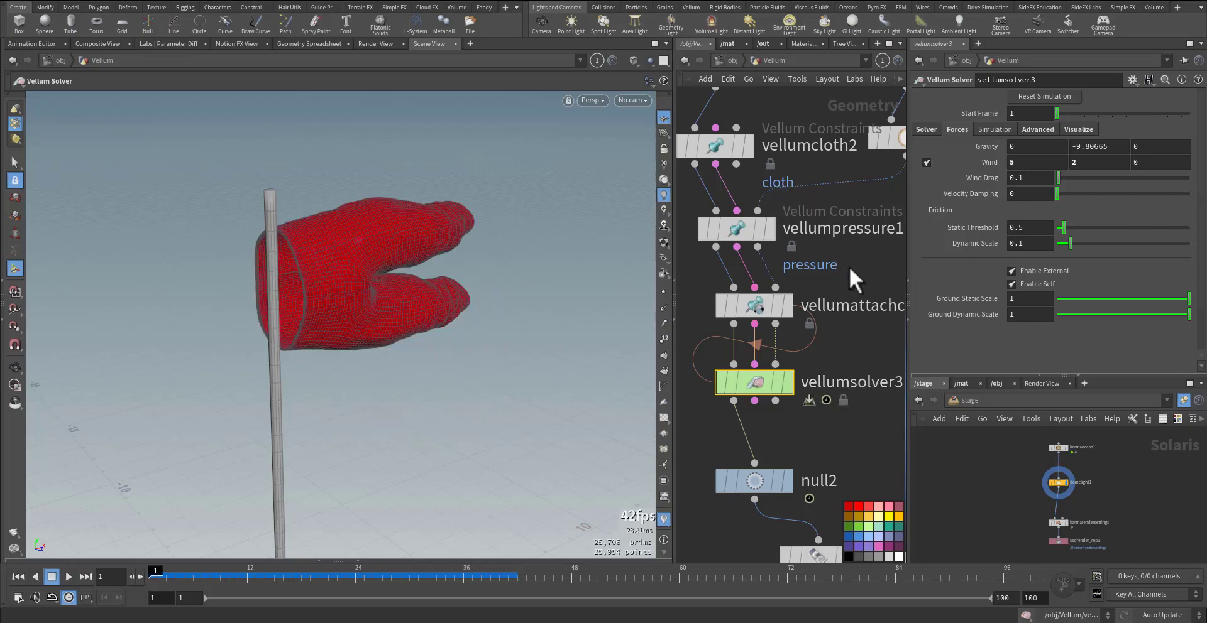
Set the pressure constraint's Rest Length Scale to 1.5, play the simulation from another angle and rewind.
{"action": "middle_click_drag", "start_coordinate": [848, 267], "coordinate": [819, 298]}
{"action": "left_click", "coordinate": [736, 254]}
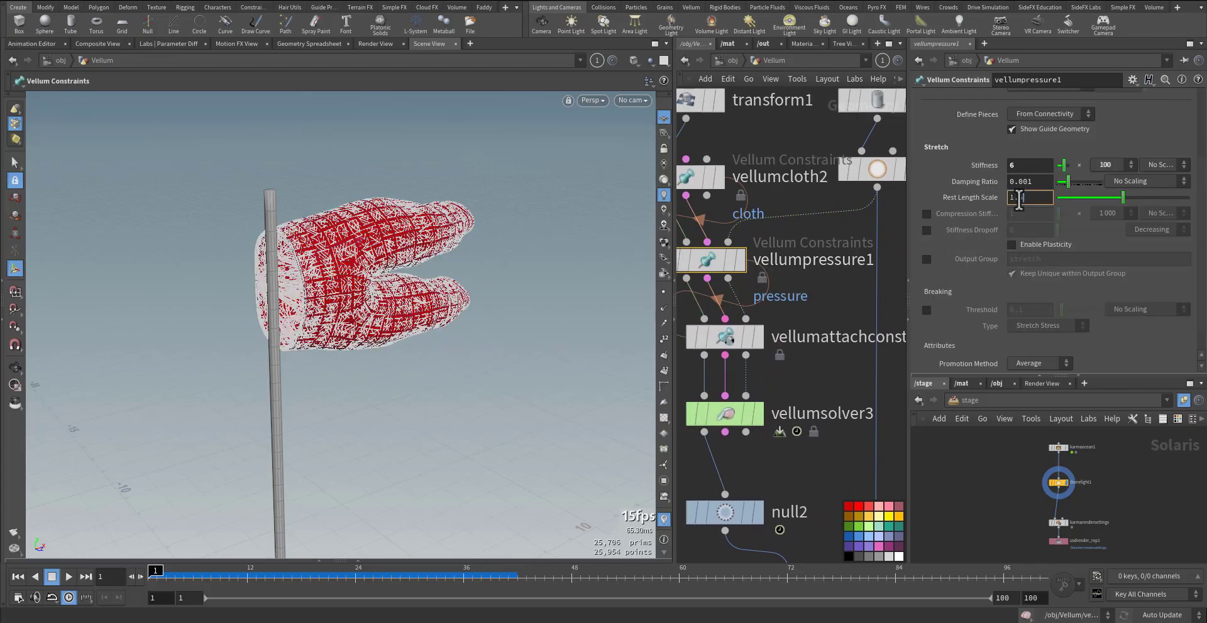
{"action": "type", "text": "5"}
{"action": "key", "text": "Return"}
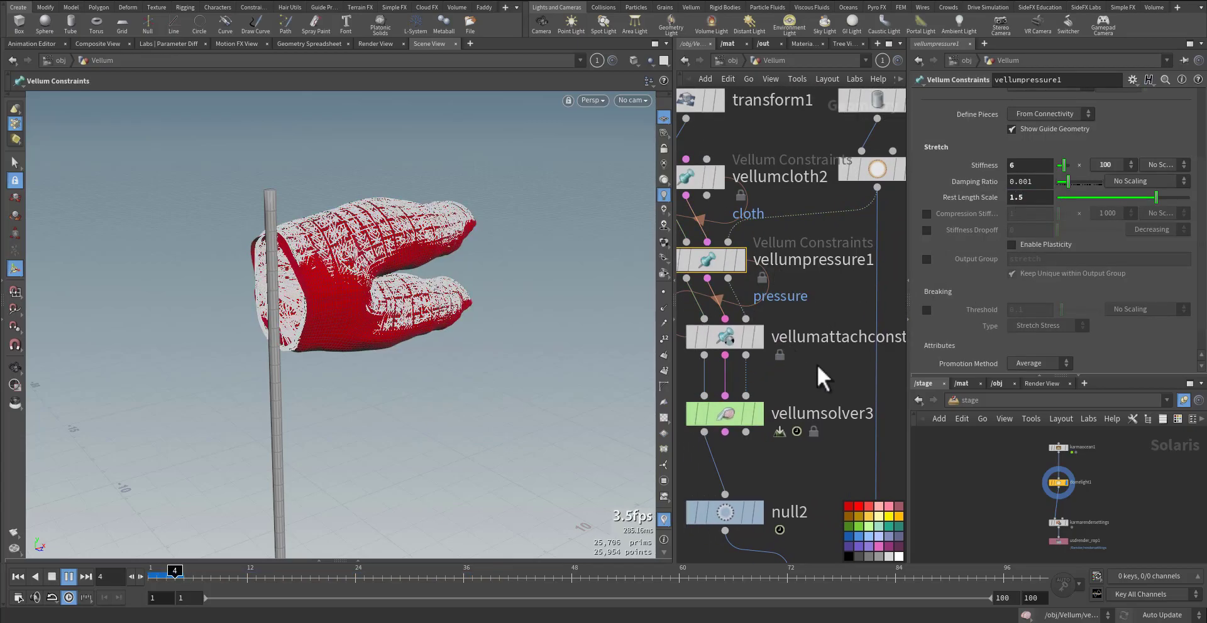
{"action": "left_click", "coordinate": [817, 365]}
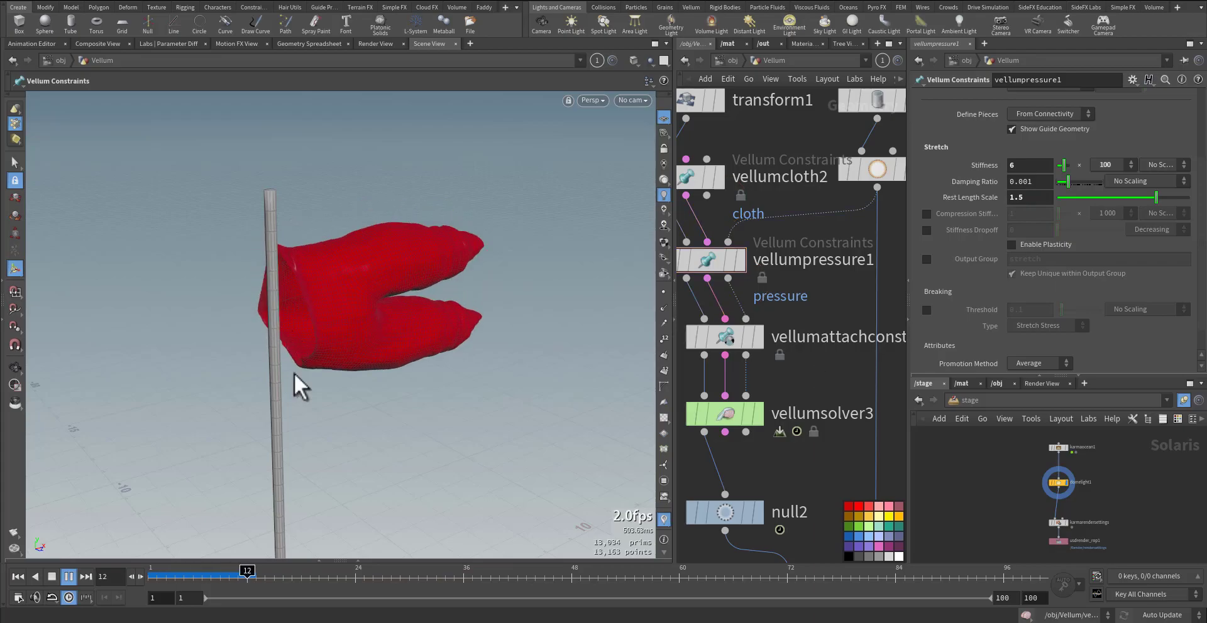
{"action": "left_click_drag", "start_coordinate": [409, 383], "coordinate": [366, 371]}
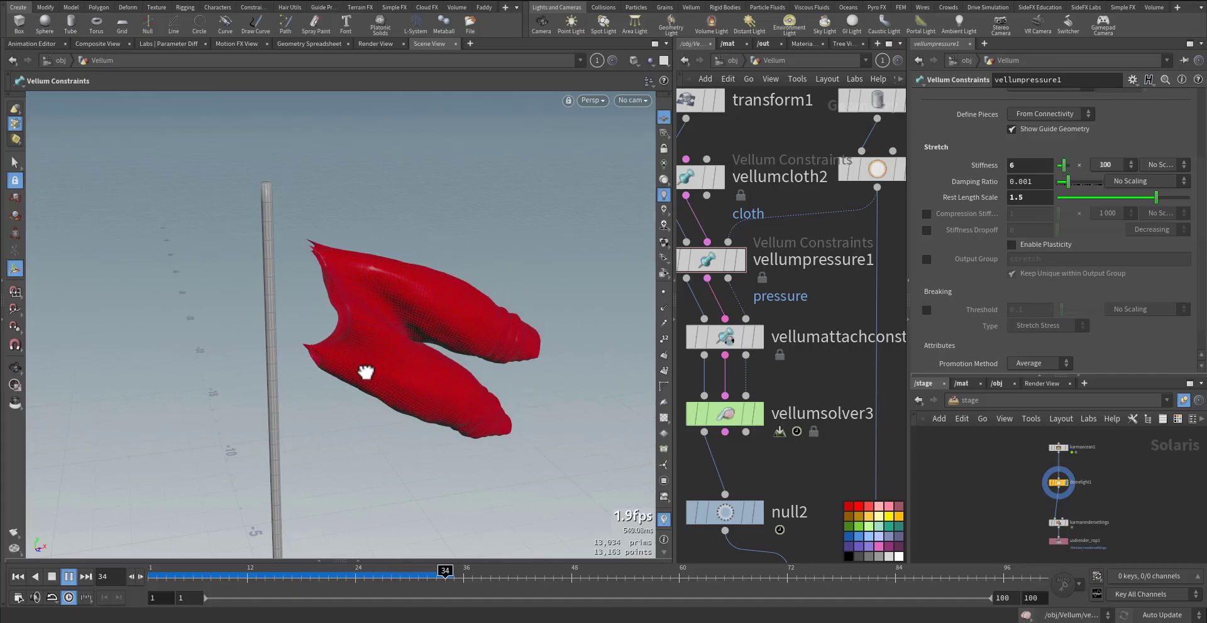
{"action": "key", "text": "ctrl+Up"}
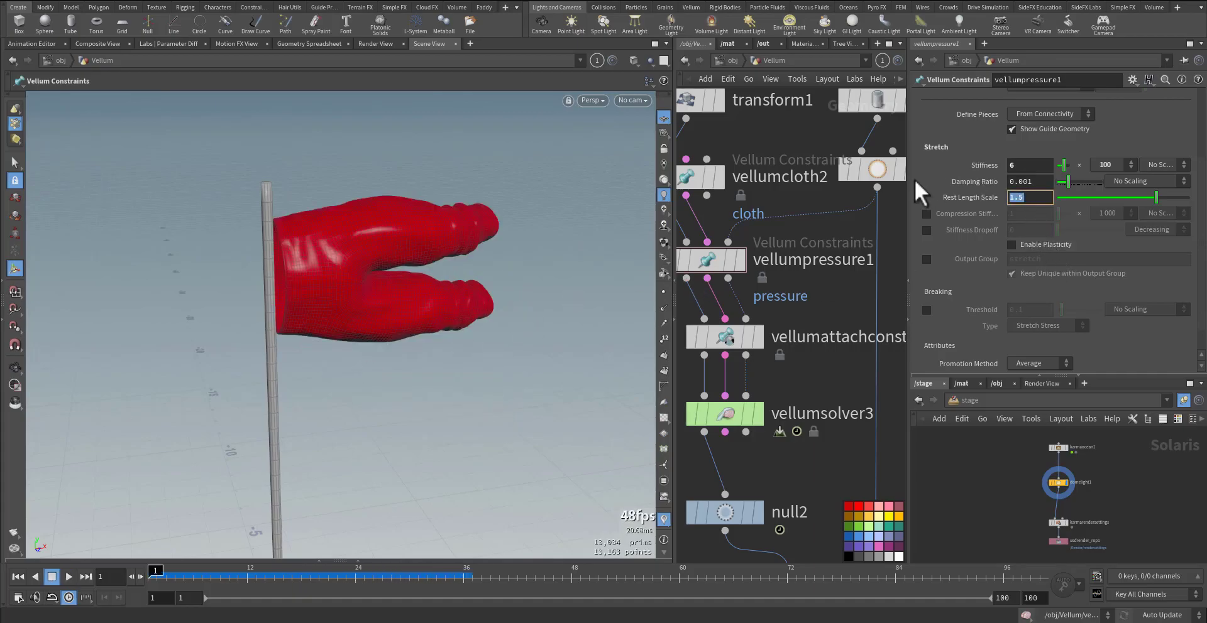
Set the pressure constraint's Rest Length Scale to .85, play the simulation and rewind.
{"action": "type", "text": ".85"}
{"action": "key", "text": "Return"}
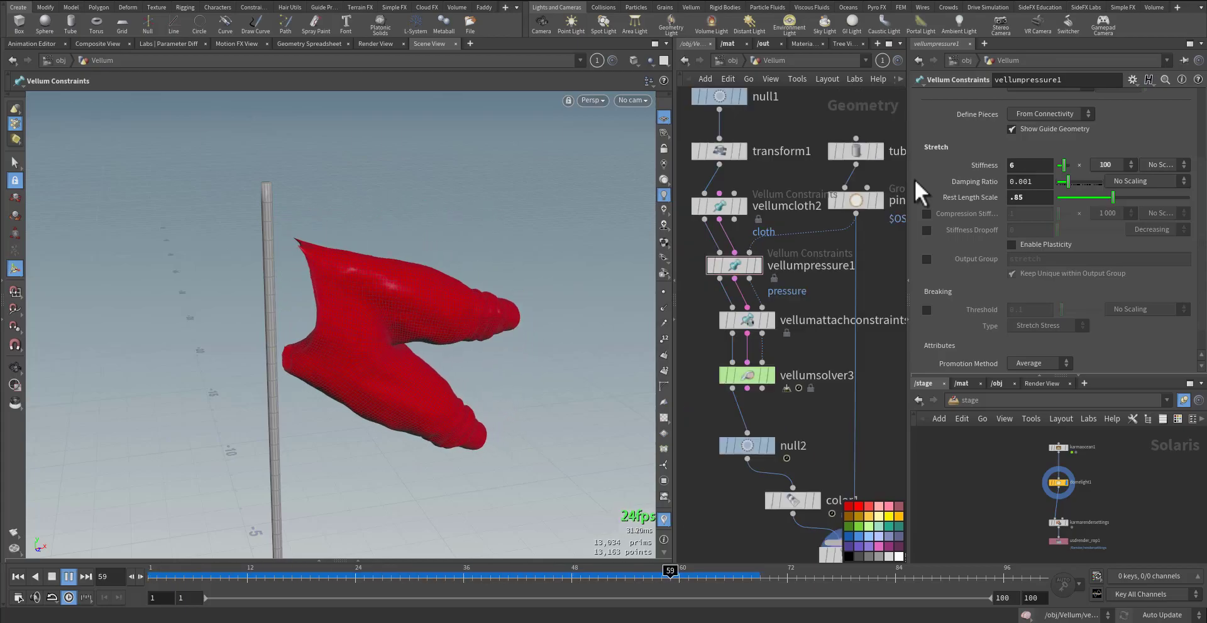
{"action": "key", "text": "ctrl+Up"}
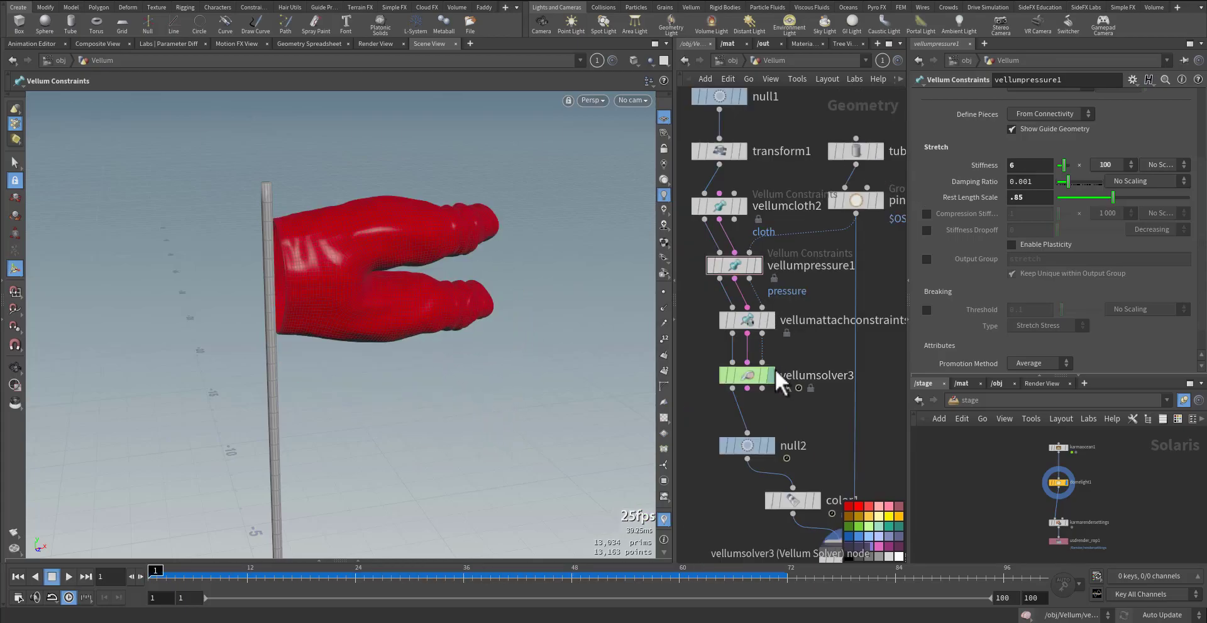
Add a POP Force node to the forces network inside vellumsolver3 and wire it to the FORCE output.
{"action": "left_click", "coordinate": [747, 375]}
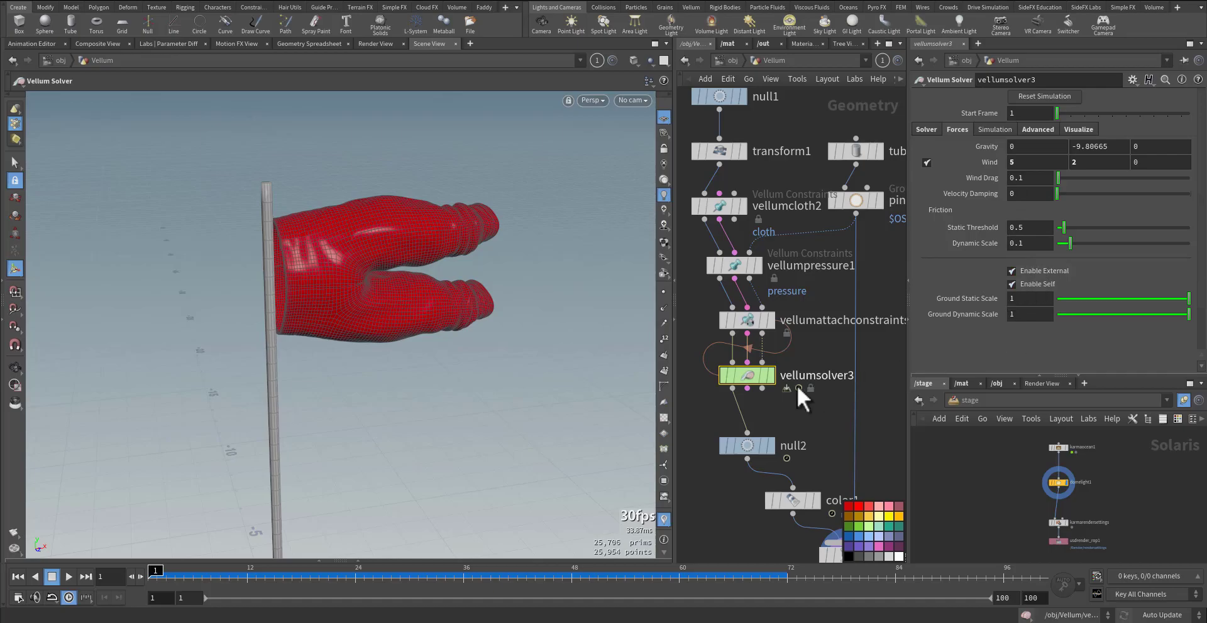
{"action": "double_click", "coordinate": [755, 376]}
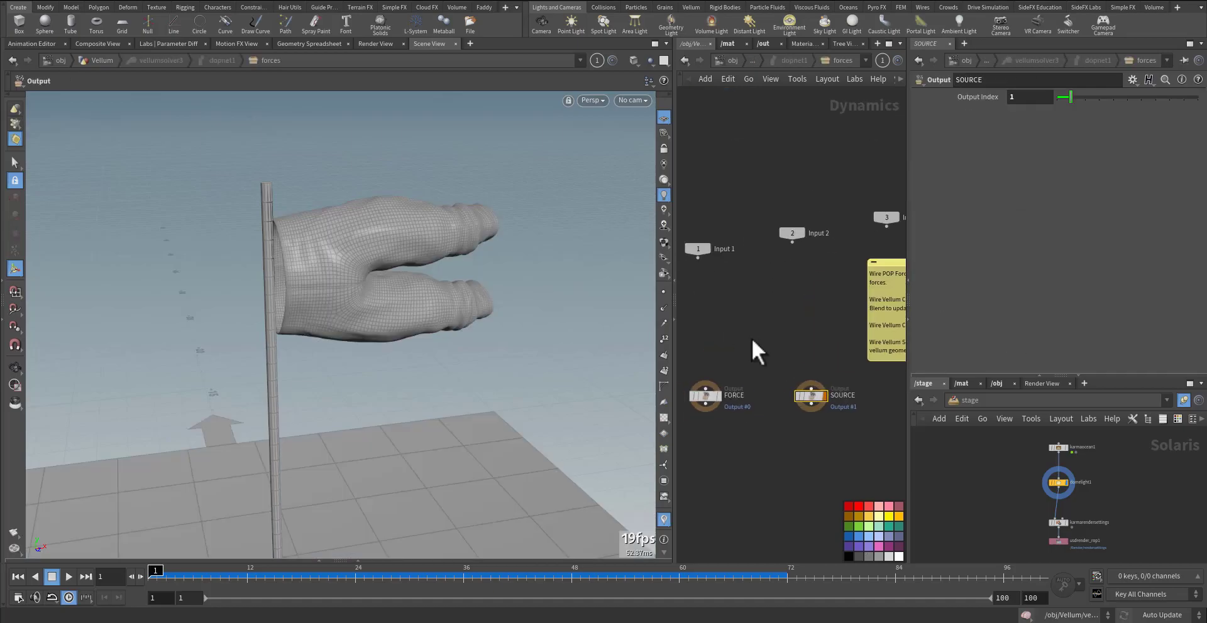
{"action": "key", "text": "Tab"}
{"action": "type", "text": "popf"}
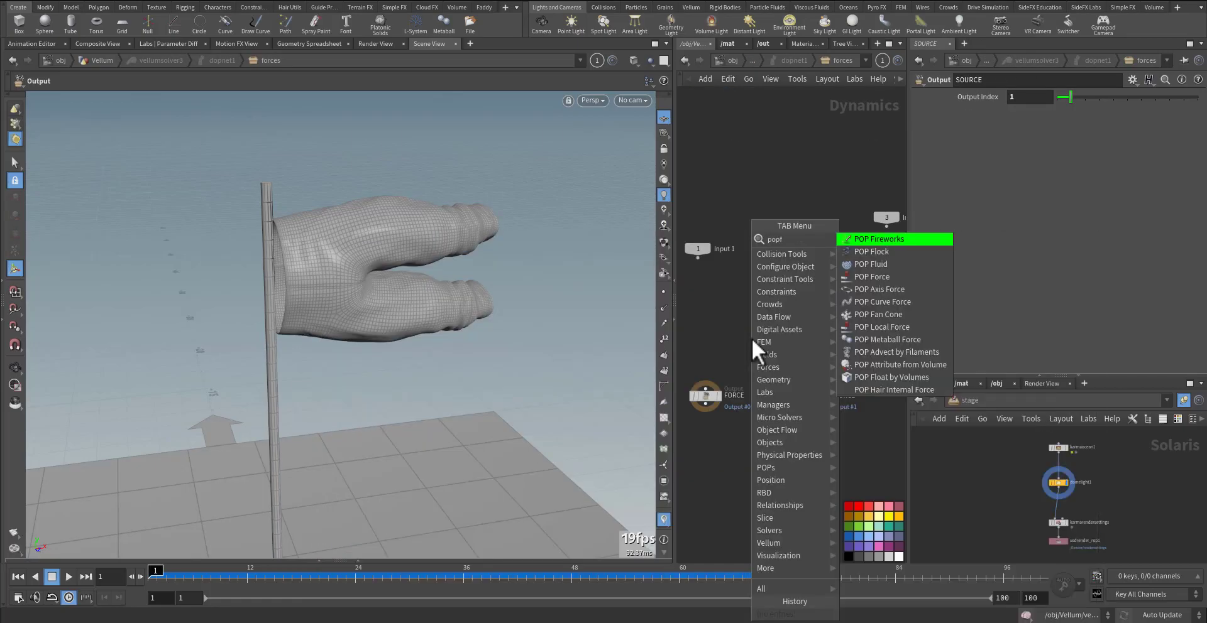
{"action": "key", "text": "Down"}
{"action": "key", "text": "Down"}
{"action": "key", "text": "Return"}
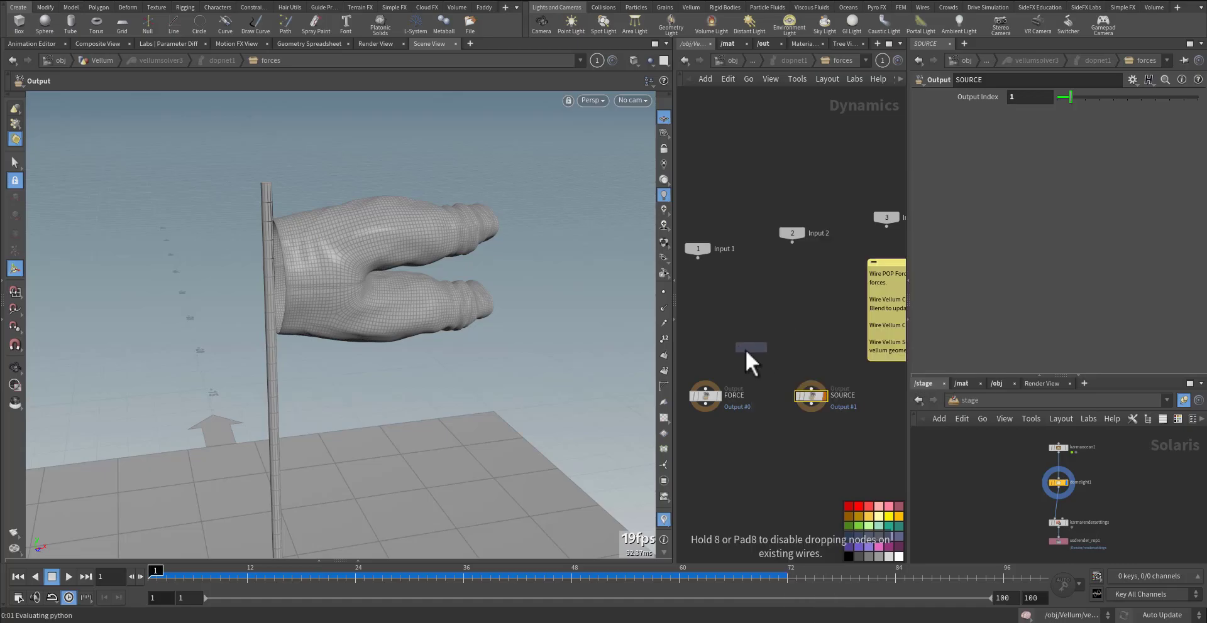
{"action": "left_click", "coordinate": [714, 345]}
{"action": "left_click", "coordinate": [712, 355]}
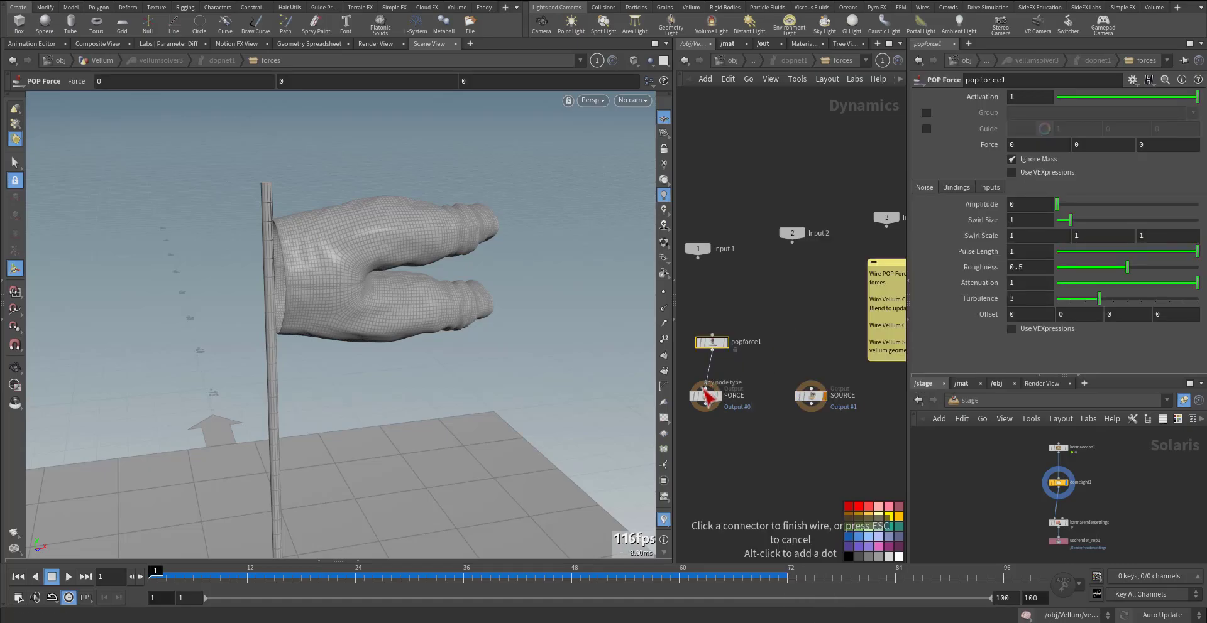
{"action": "left_click", "coordinate": [771, 328]}
Set the POP Force's Amplitude to 5.89, Swirl Size to 3.39 and Y force to 2, and return to the Vellum network.
{"action": "left_click", "coordinate": [1118, 204]}
{"action": "left_click_drag", "start_coordinate": [1122, 220], "coordinate": [1141, 204]}
{"action": "left_click", "coordinate": [1103, 144]}
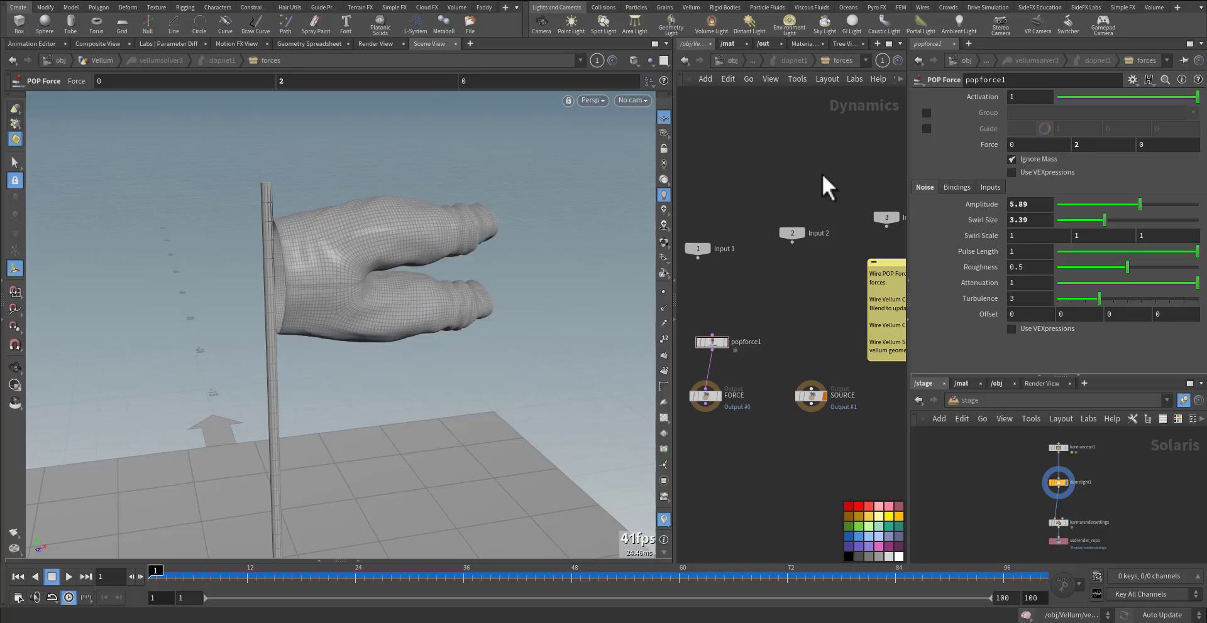
{"action": "key", "text": "u"}
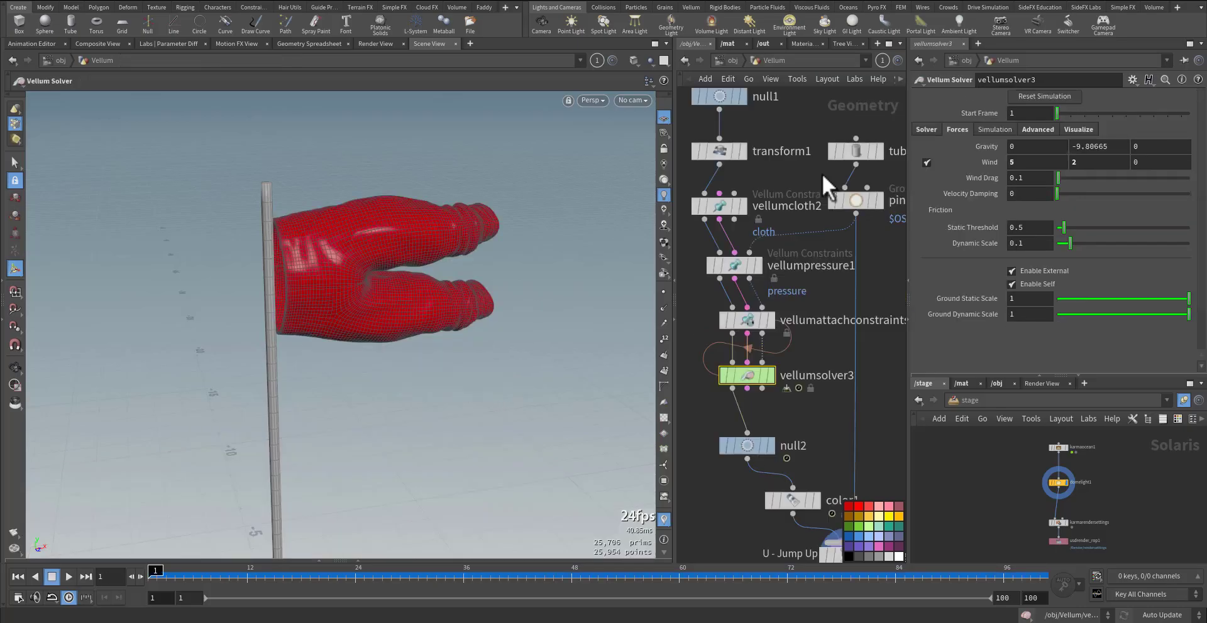
Wire the constraint geometry output of vellumsolver3 into the merge2 node.
{"action": "left_click", "coordinate": [821, 447]}
{"action": "middle_click_drag", "start_coordinate": [817, 549], "coordinate": [757, 439]}
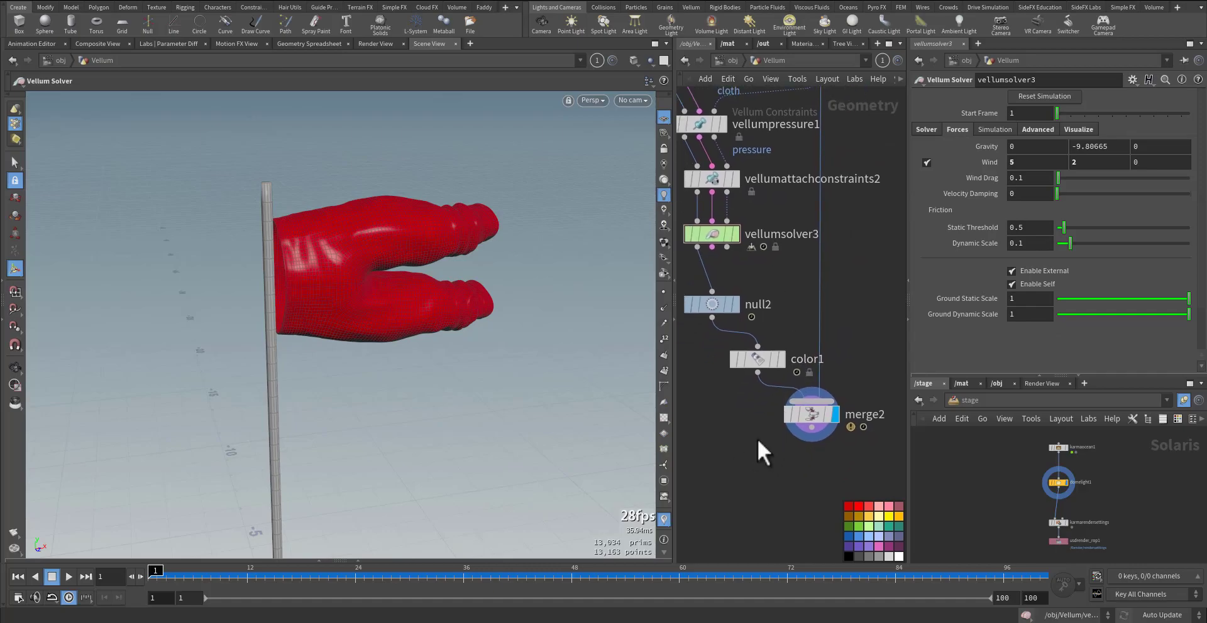
{"action": "left_click", "coordinate": [811, 400]}
{"action": "left_click", "coordinate": [712, 247]}
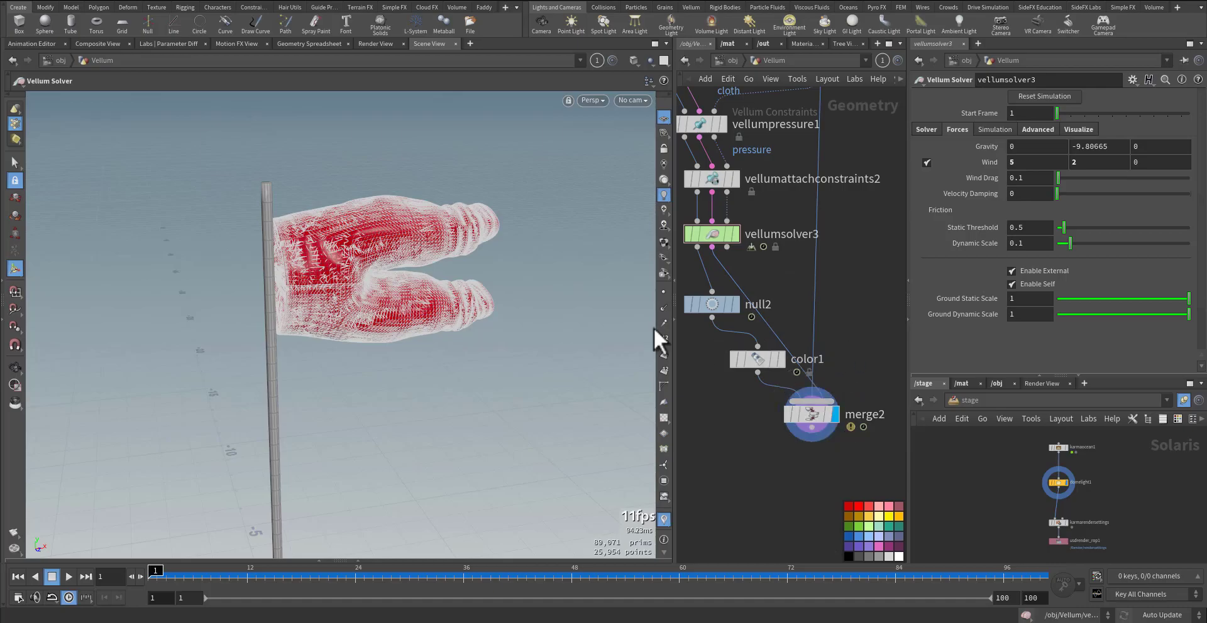
Insert a Blast node on the wire between the solver's constraint output and merge2, and place it beside the null2 and color1 branch.
{"action": "key", "text": "Tab"}
{"action": "type", "text": "blas"}
{"action": "key", "text": "Return"}
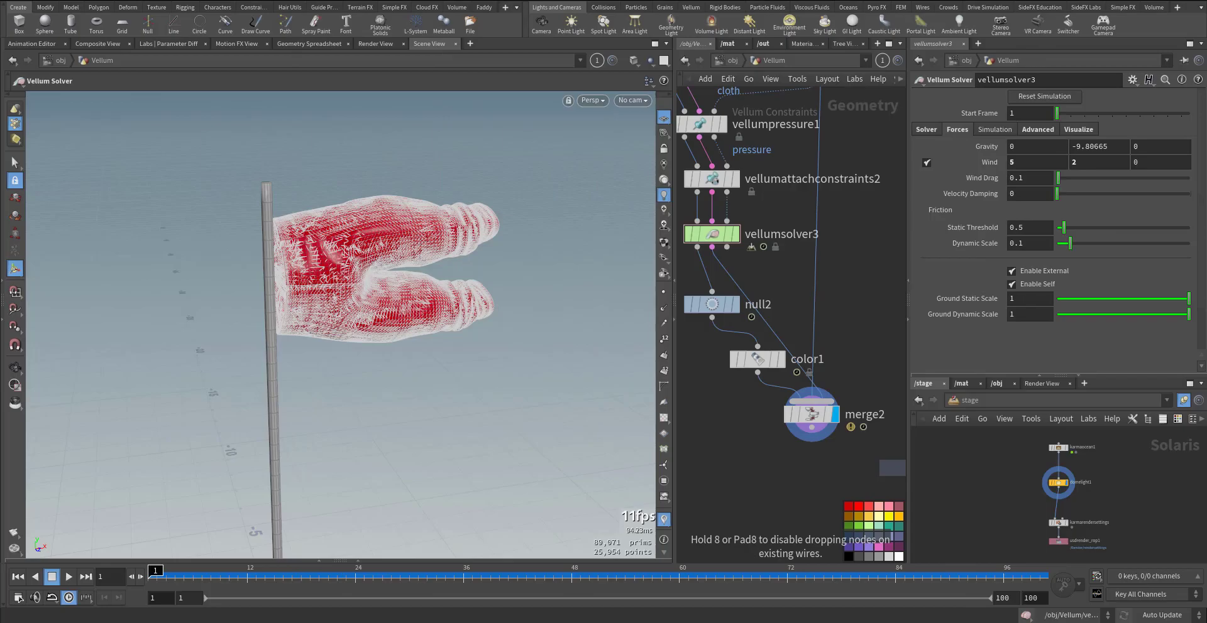
{"action": "left_click", "coordinate": [784, 333]}
{"action": "mouse_move", "coordinate": [802, 331]}
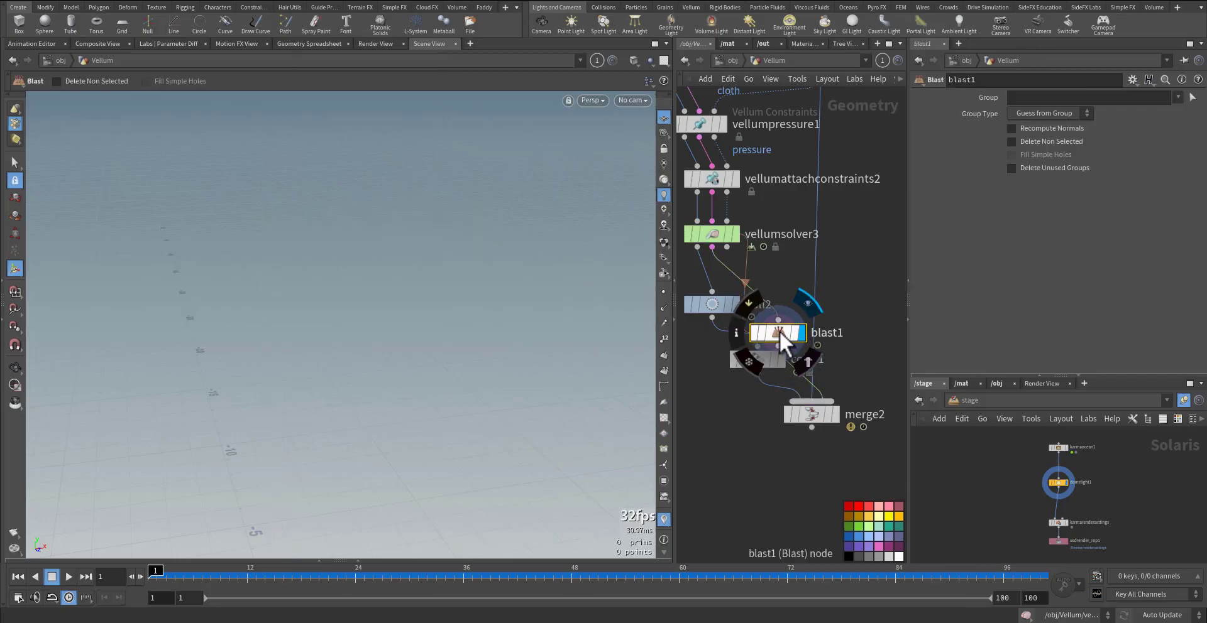
{"action": "left_click_drag", "start_coordinate": [793, 340], "coordinate": [891, 333]}
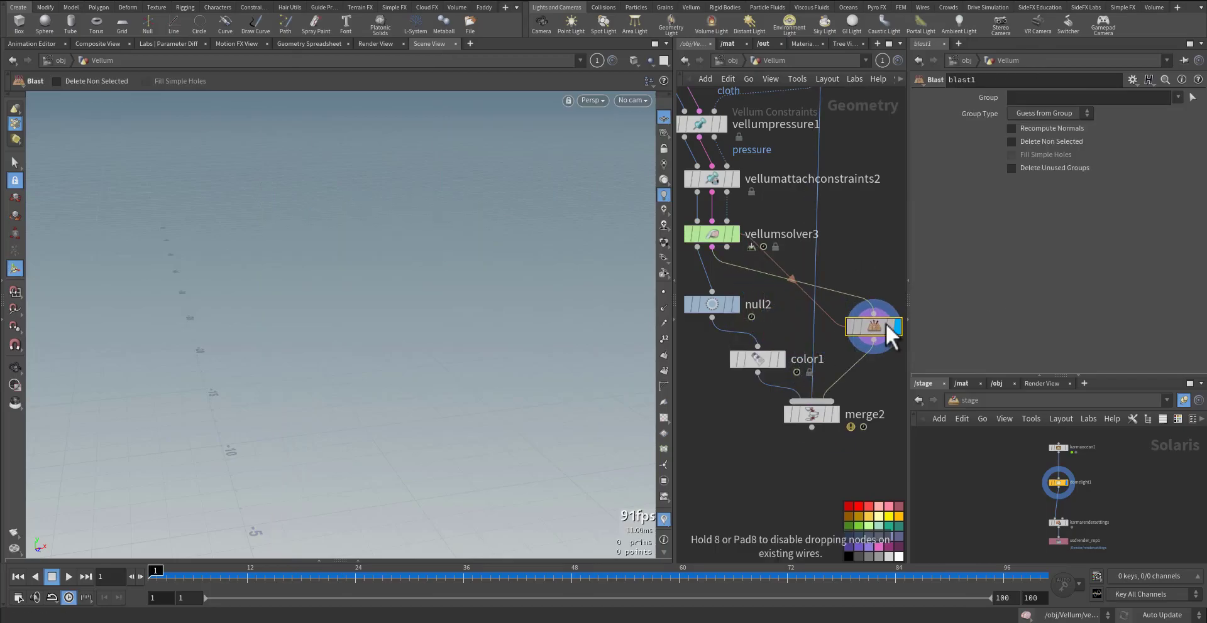
{"action": "left_click", "coordinate": [1177, 97]}
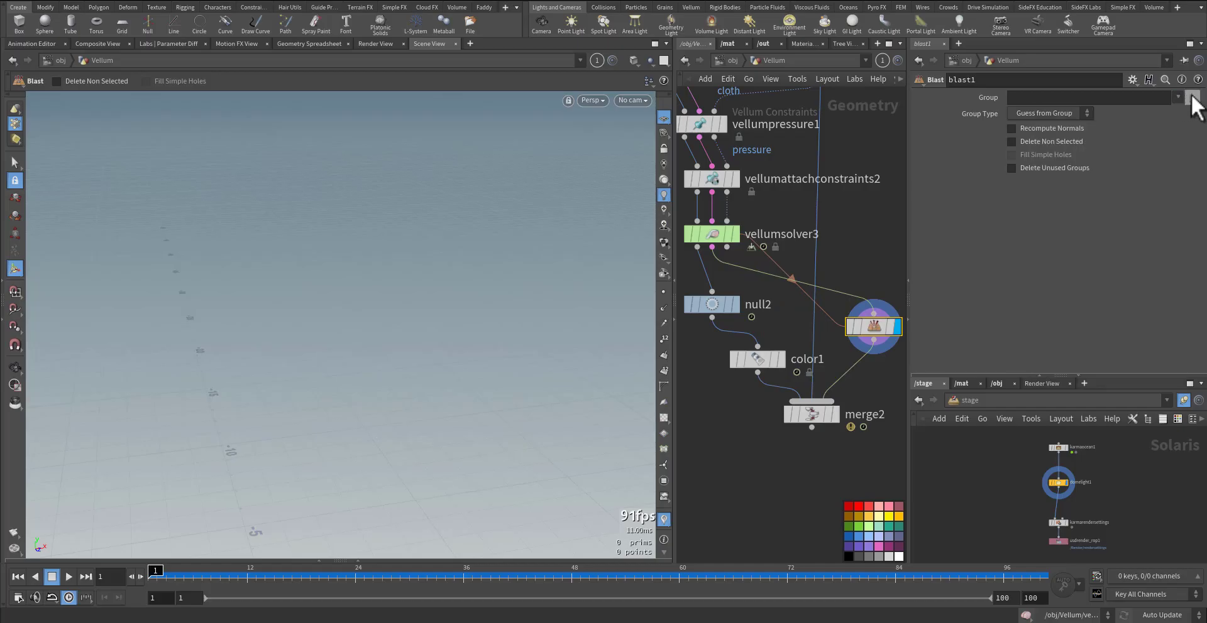
{"action": "left_click", "coordinate": [1192, 98]}
{"action": "left_click_drag", "start_coordinate": [305, 278], "coordinate": [258, 263], "text": "alt"}
{"action": "right_click_drag", "start_coordinate": [258, 262], "coordinate": [449, 222], "text": "alt"}
{"action": "left_click_drag", "start_coordinate": [448, 221], "coordinate": [453, 283]}
{"action": "left_click", "coordinate": [1177, 97]}
{"action": "left_click", "coordinate": [1177, 97]}
{"action": "middle_click_drag", "start_coordinate": [879, 217], "coordinate": [847, 295]}
{"action": "key", "text": "Return"}
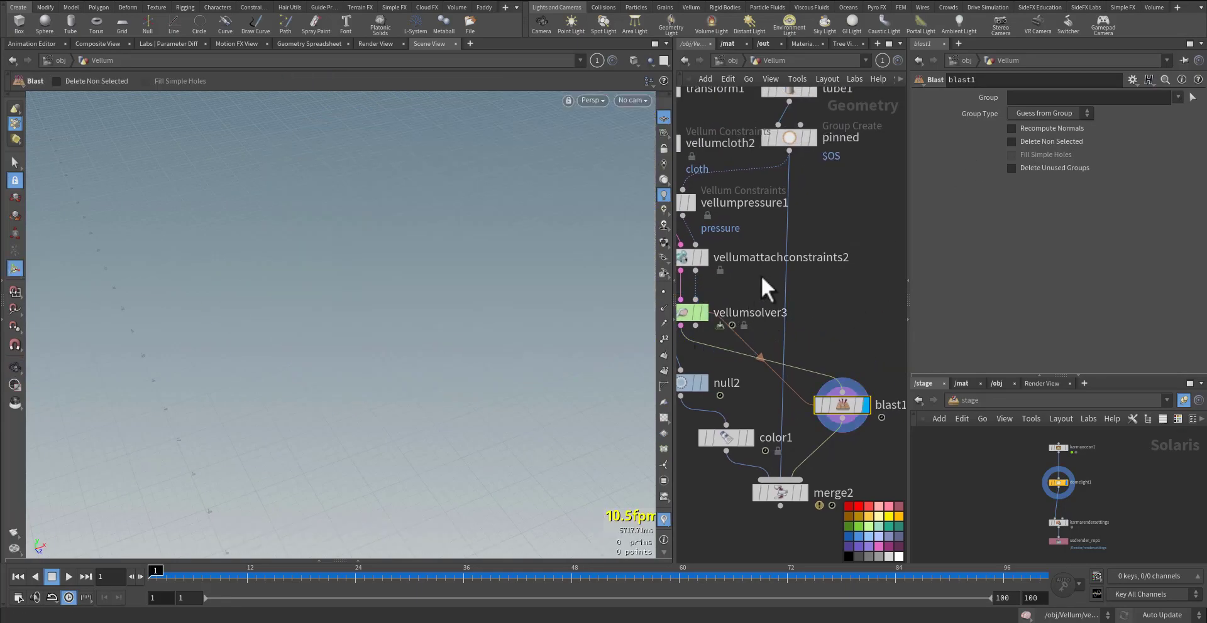
Inspect the Constraint Geometry settings of the four point-to-point lines in vellumattachconstraints2.
{"action": "middle_click_drag", "start_coordinate": [784, 256], "coordinate": [817, 306]}
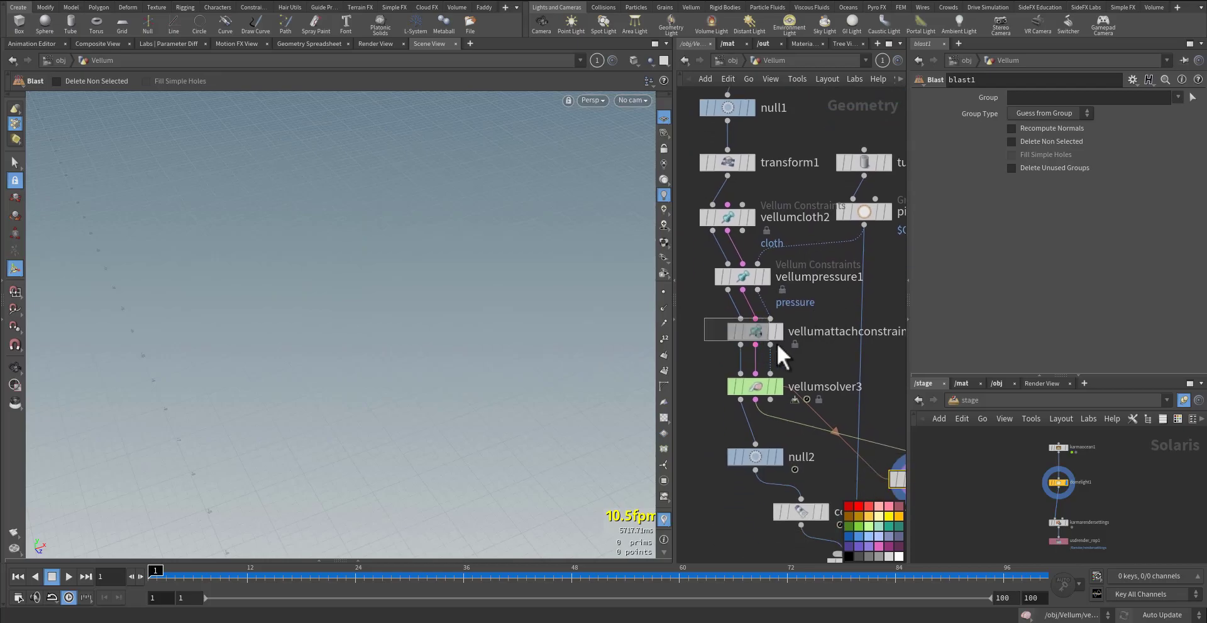
{"action": "left_click", "coordinate": [760, 329]}
{"action": "left_click", "coordinate": [954, 217]}
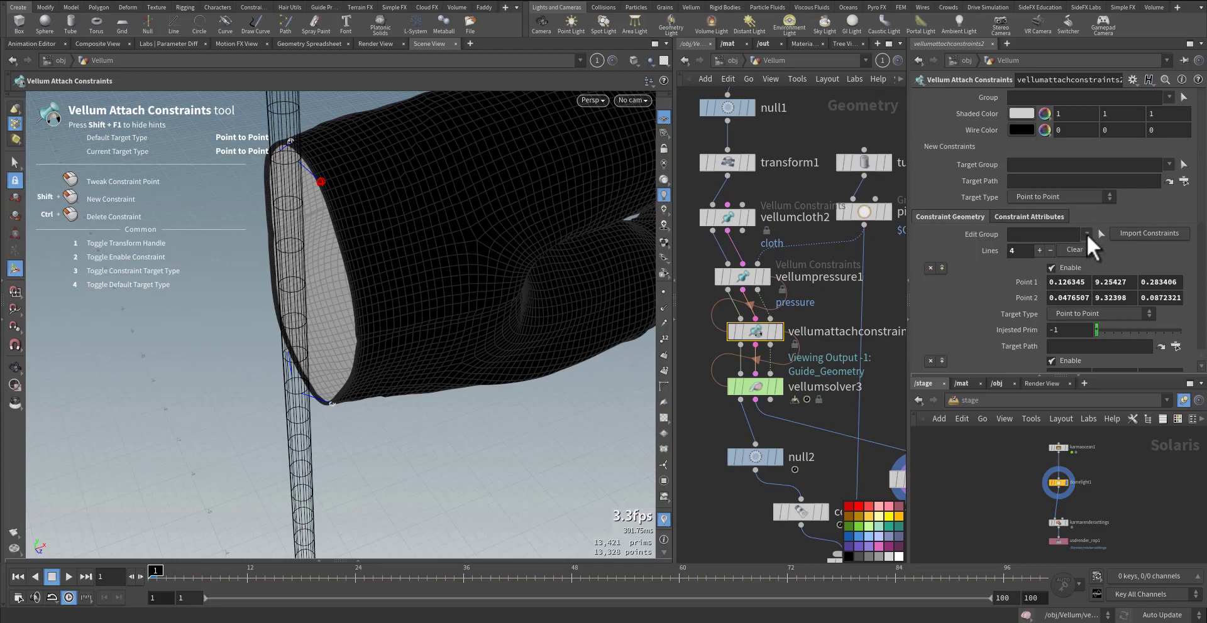
{"action": "scroll", "coordinate": [968, 280], "scroll_direction": "down", "scroll_amount": 5}
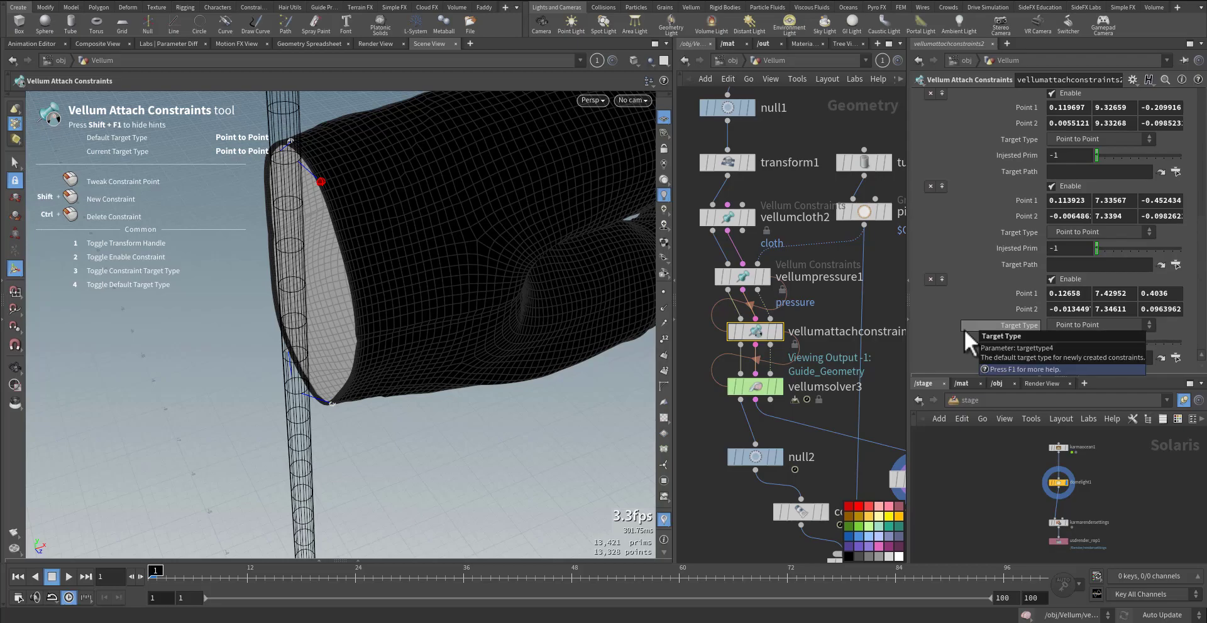
{"action": "scroll", "coordinate": [963, 329], "scroll_direction": "up", "scroll_amount": 2}
{"action": "scroll", "coordinate": [963, 329], "scroll_direction": "up", "scroll_amount": 4}
{"action": "left_click", "coordinate": [1012, 220]}
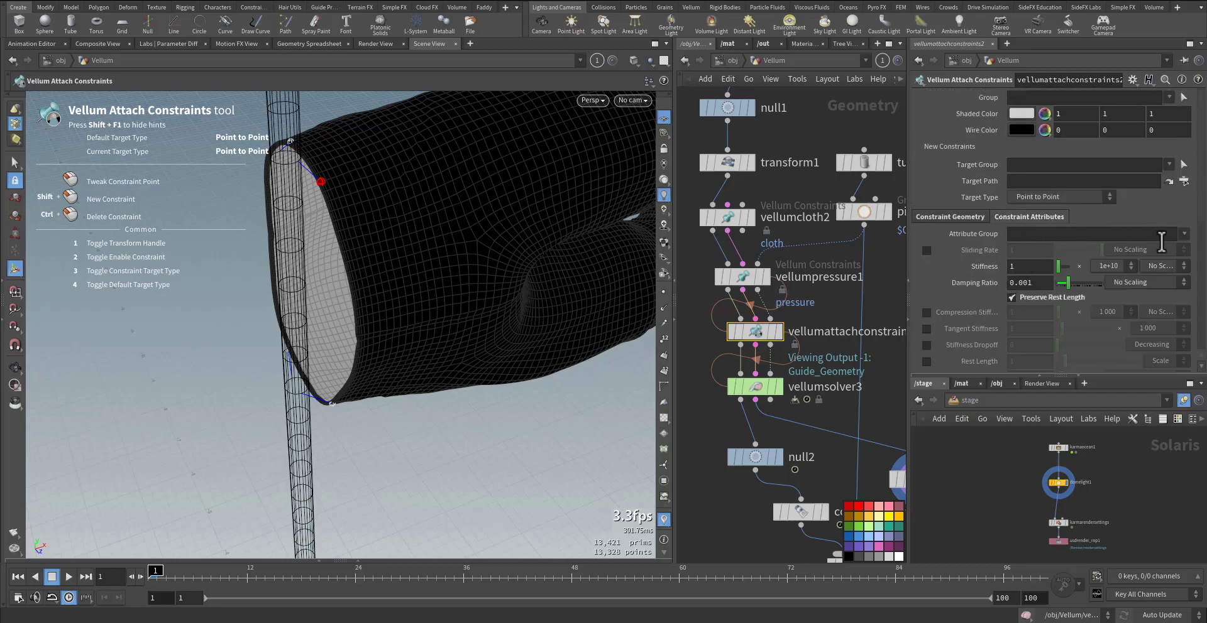
{"action": "left_click", "coordinate": [1183, 234]}
{"action": "left_click", "coordinate": [1184, 234]}
{"action": "scroll", "coordinate": [998, 357], "scroll_direction": "down", "scroll_amount": 3}
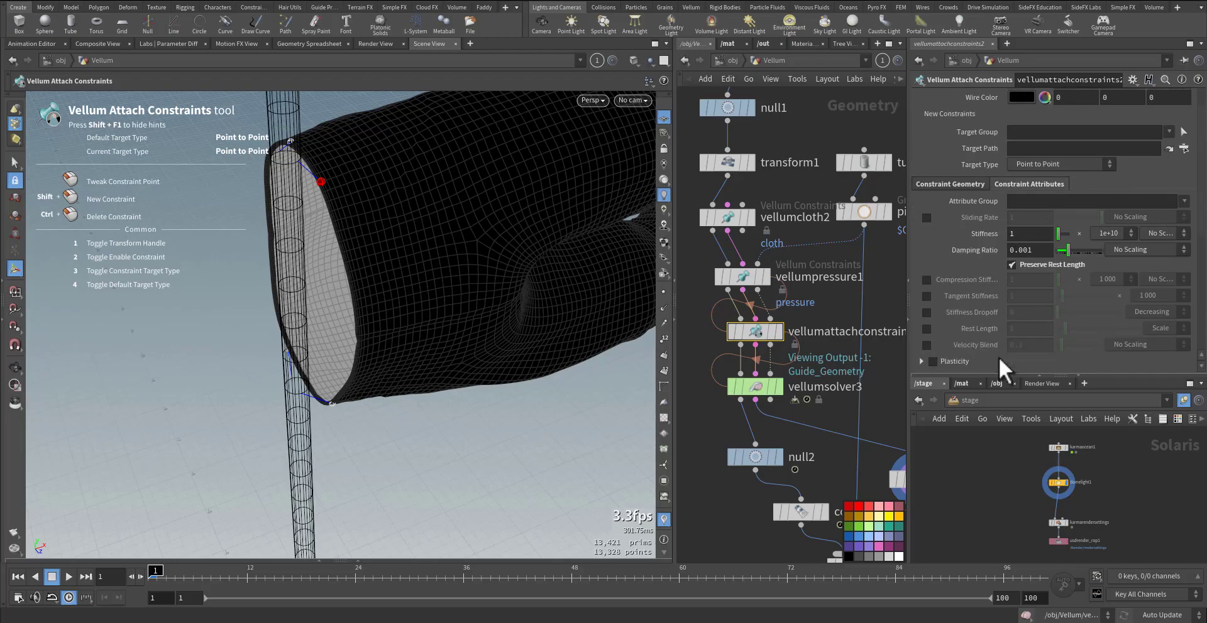
{"action": "scroll", "coordinate": [998, 357], "scroll_direction": "down", "scroll_amount": 4}
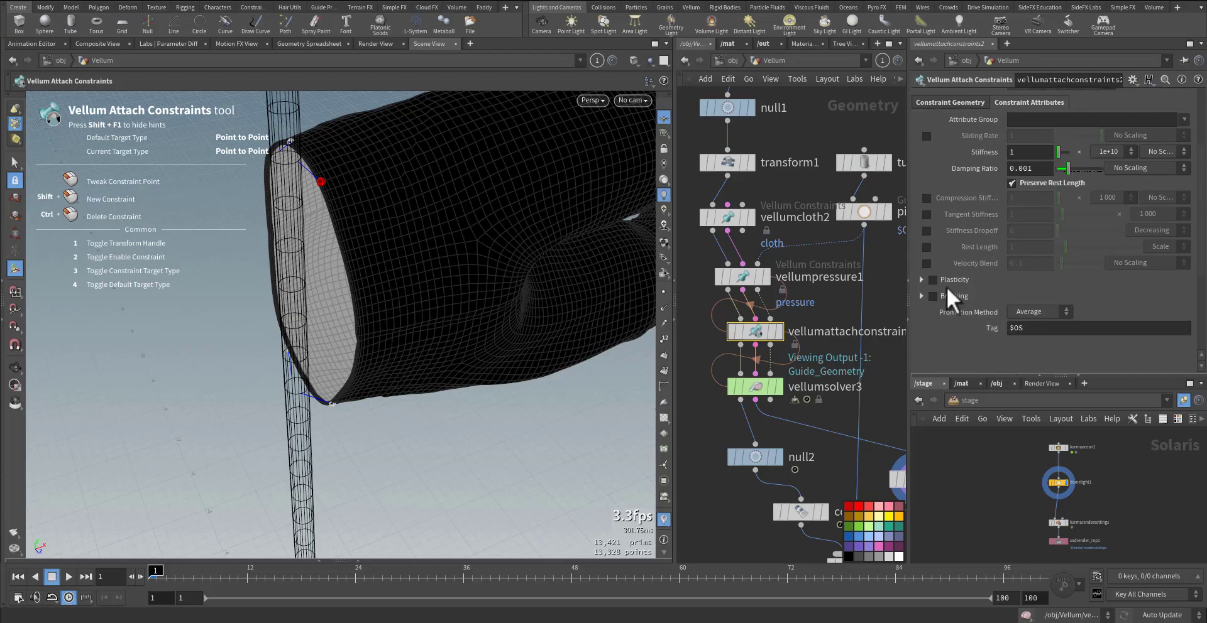
{"action": "scroll", "coordinate": [977, 209], "scroll_direction": "up", "scroll_amount": 2}
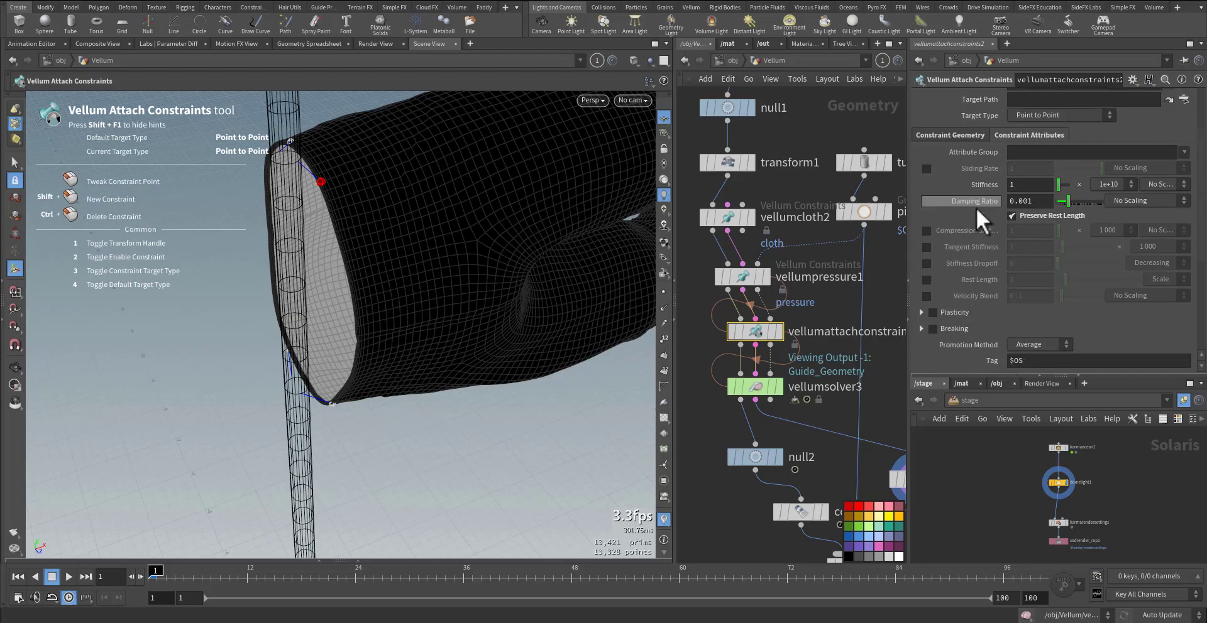
{"action": "left_click", "coordinate": [1184, 153]}
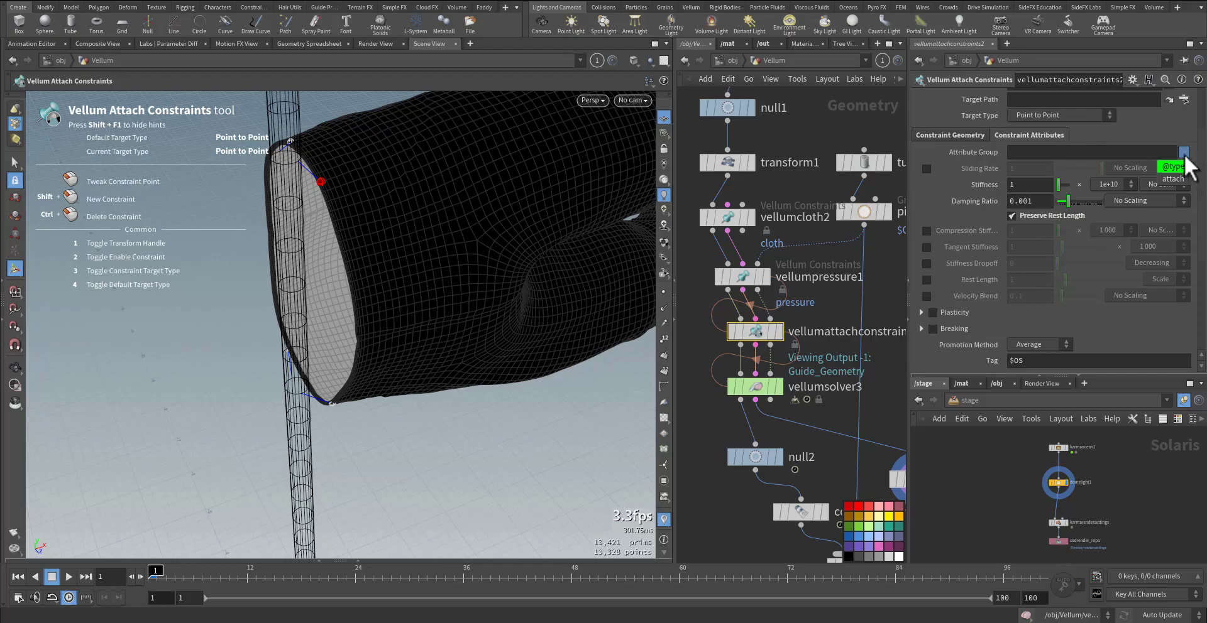
{"action": "left_click", "coordinate": [1173, 179]}
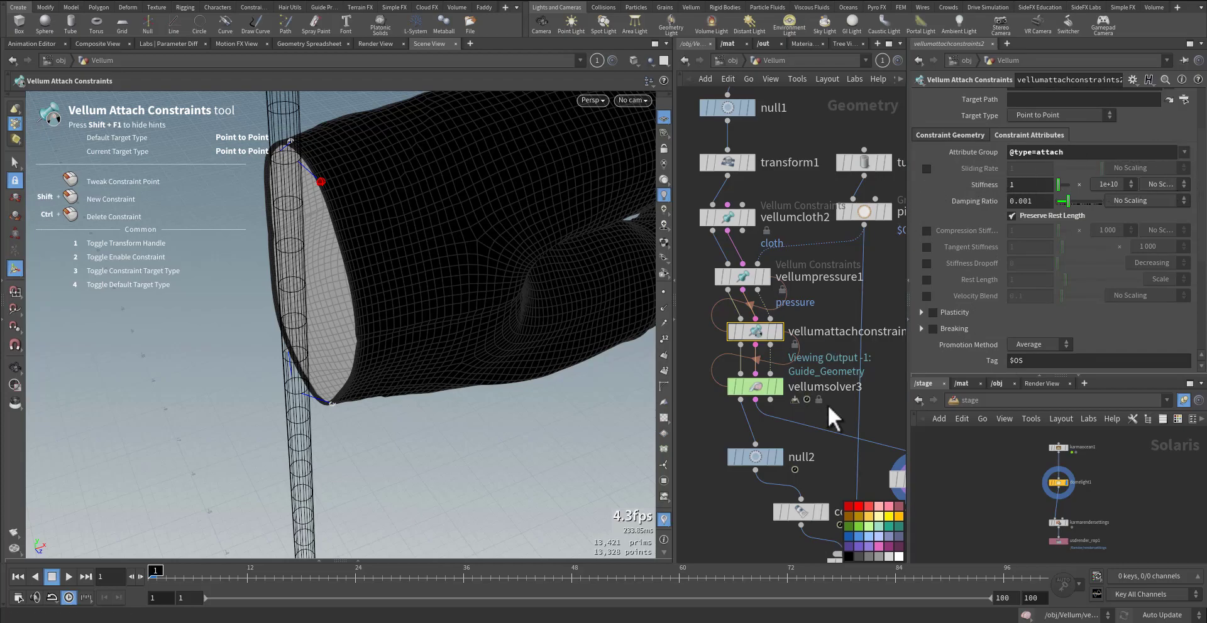
{"action": "middle_click_drag", "start_coordinate": [846, 411], "coordinate": [788, 354]}
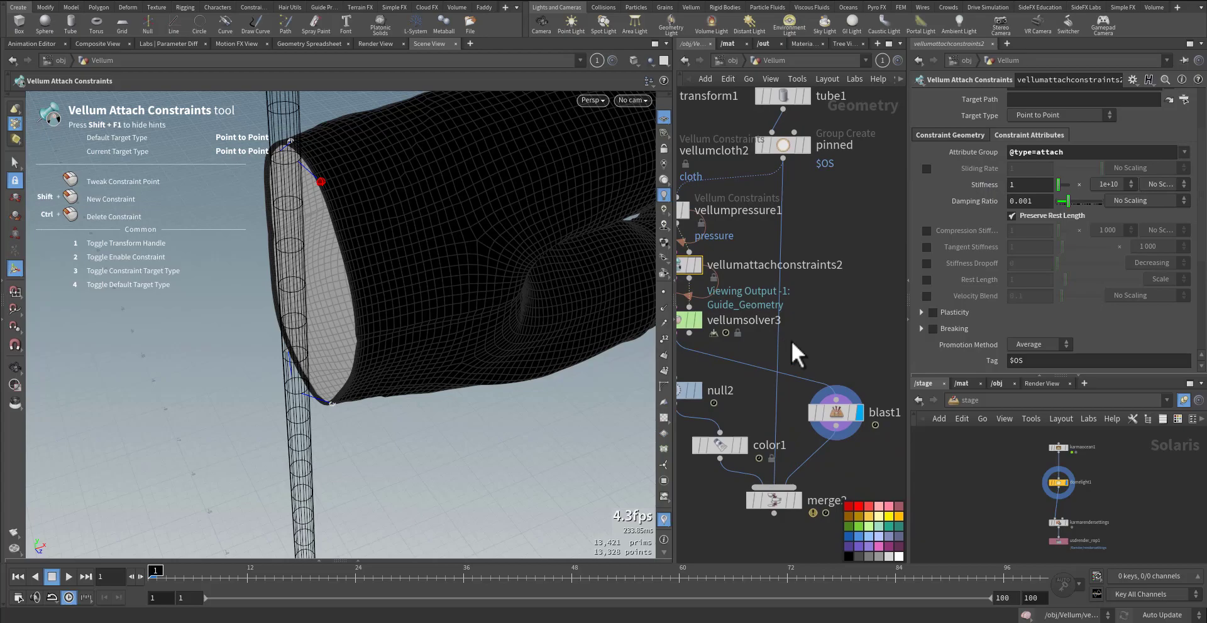
{"action": "left_click", "coordinate": [852, 415]}
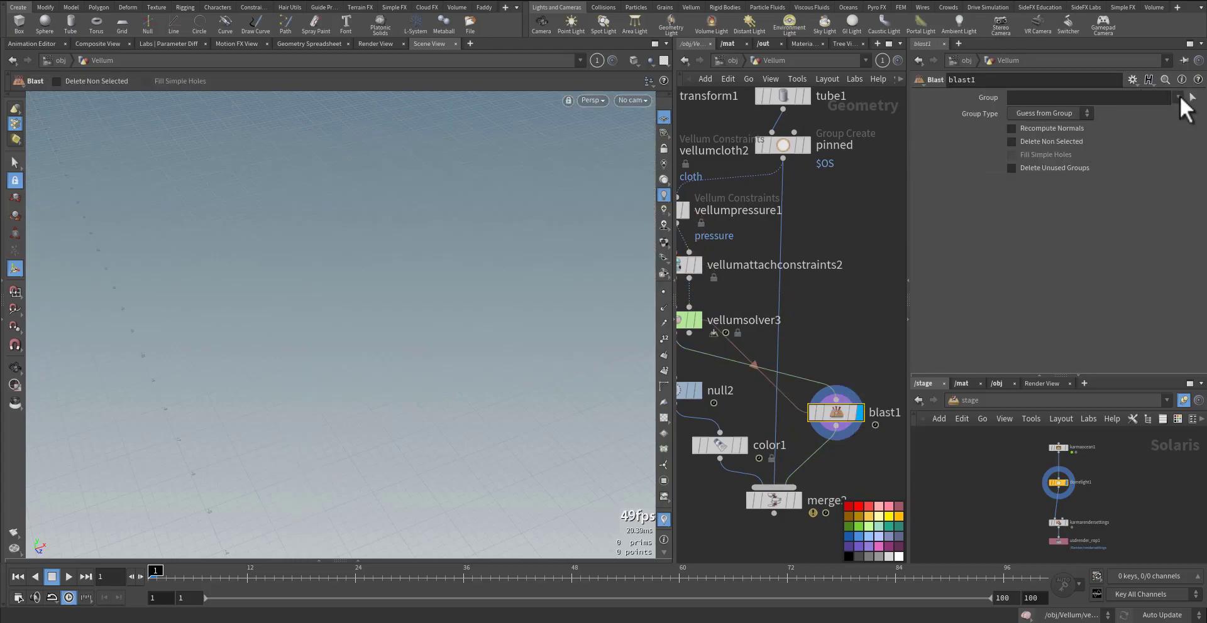
{"action": "left_click", "coordinate": [1178, 96]}
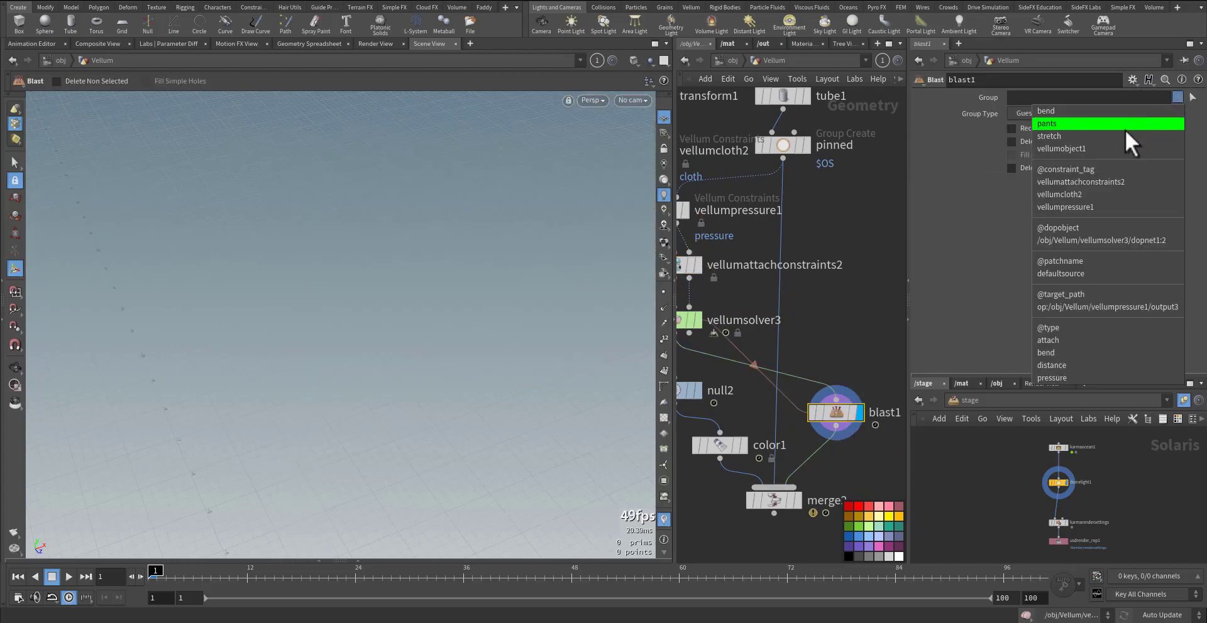
{"action": "left_click", "coordinate": [1069, 340]}
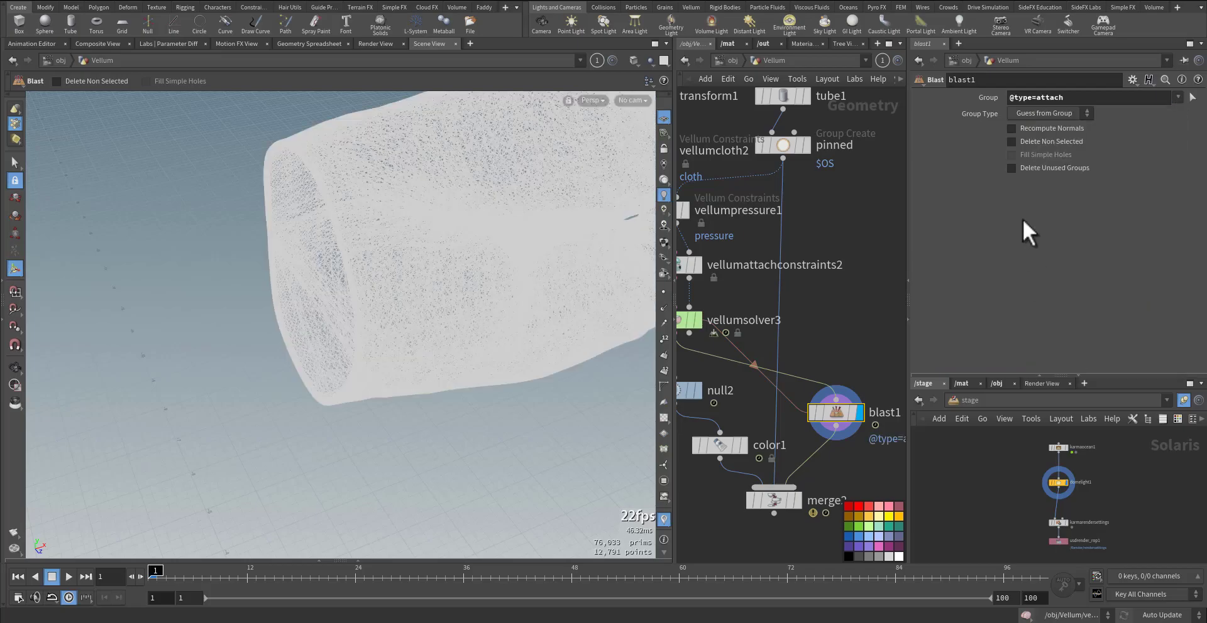
{"action": "left_click", "coordinate": [1015, 139]}
{"action": "key", "text": "Escape"}
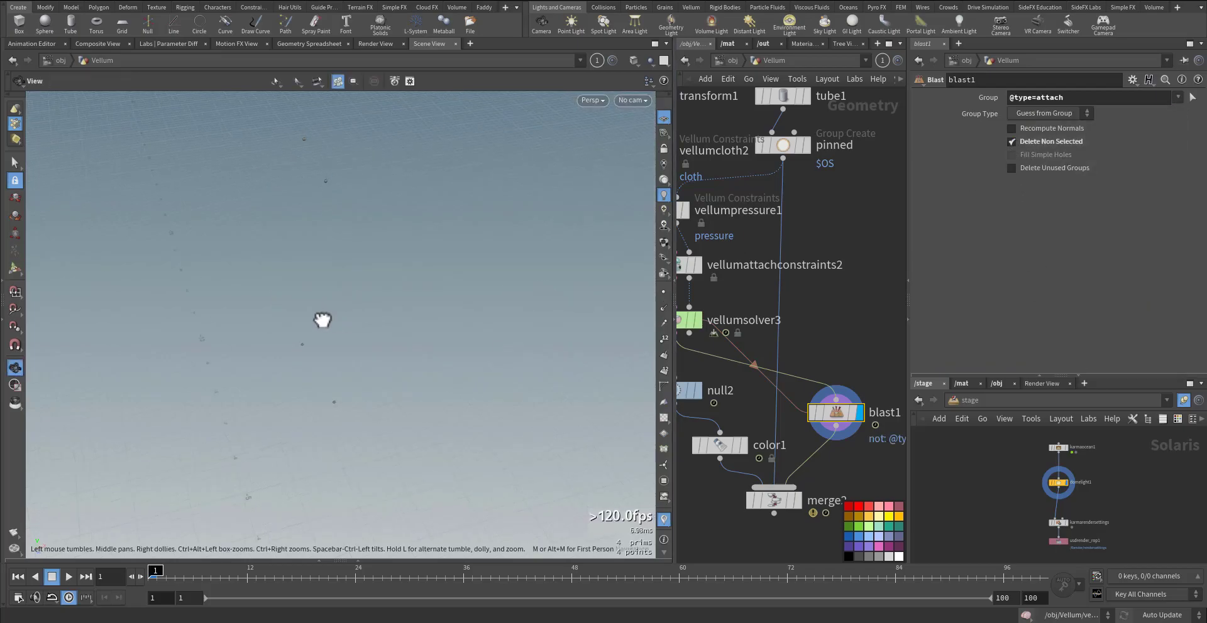
{"action": "mouse_move", "coordinate": [321, 315]}
{"action": "left_mouse_down"}
{"action": "mouse_move", "coordinate": [270, 274]}
{"action": "mouse_move", "coordinate": [280, 274]}
{"action": "mouse_move", "coordinate": [241, 317]}
{"action": "mouse_move", "coordinate": [441, 317]}
{"action": "mouse_move", "coordinate": [323, 318]}
{"action": "left_mouse_up"}
{"action": "key", "text": "Return"}
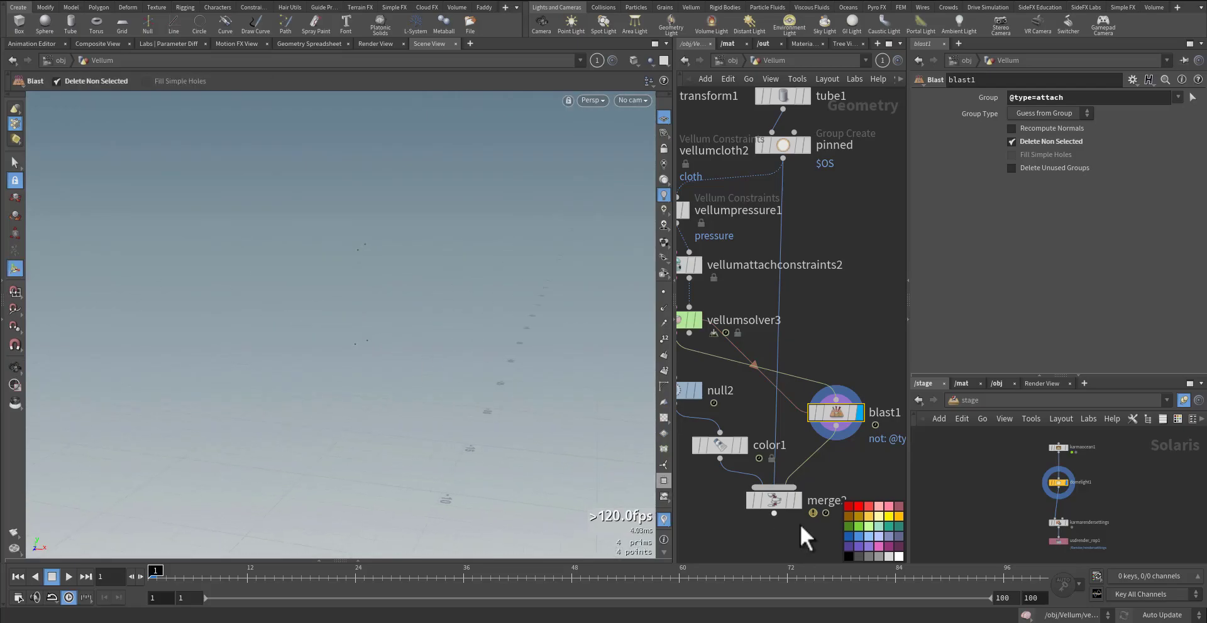
Display the merge2 node, play the simulation and stop it at frame 16.
{"action": "left_click", "coordinate": [774, 498]}
{"action": "key", "text": "Up"}
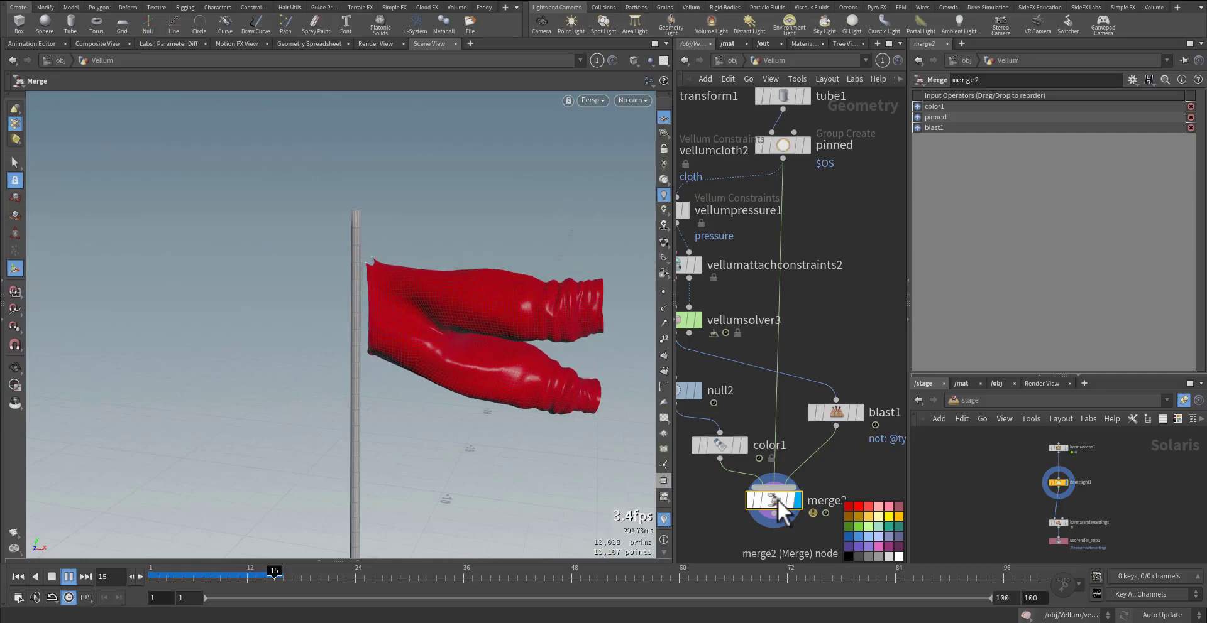
{"action": "key", "text": "Up"}
Browse the available constraint groups and types for blast1's Group against vellumsolver3's constraint geometry.
{"action": "left_click", "coordinate": [833, 415]}
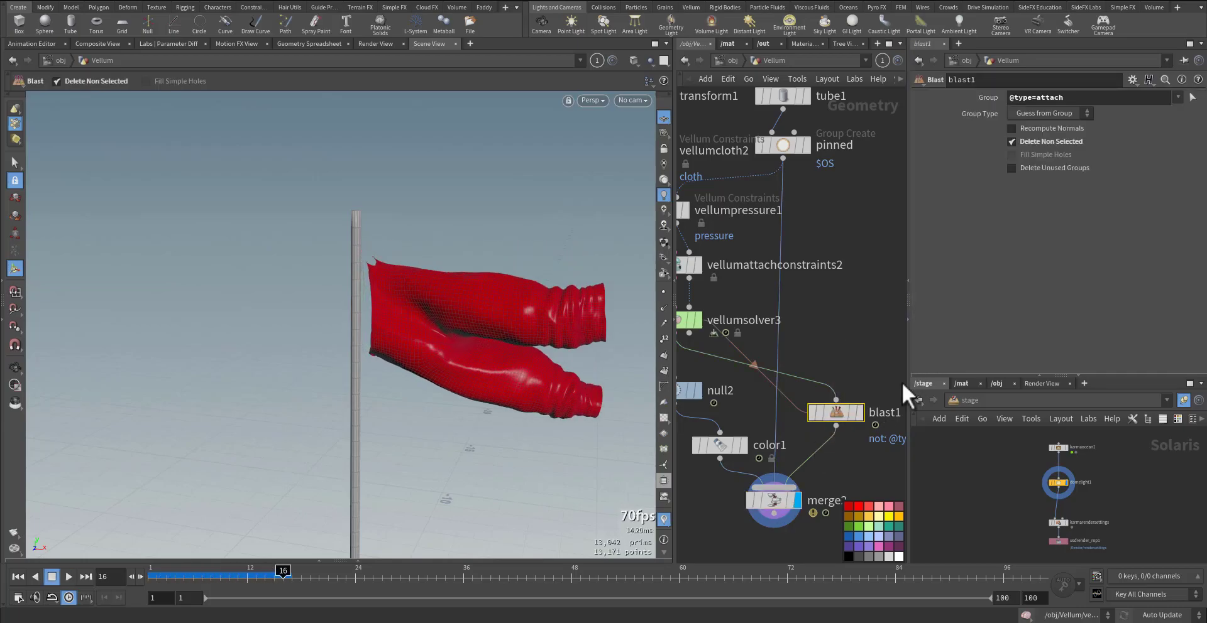
{"action": "left_click", "coordinate": [860, 412]}
{"action": "left_click", "coordinate": [1191, 99]}
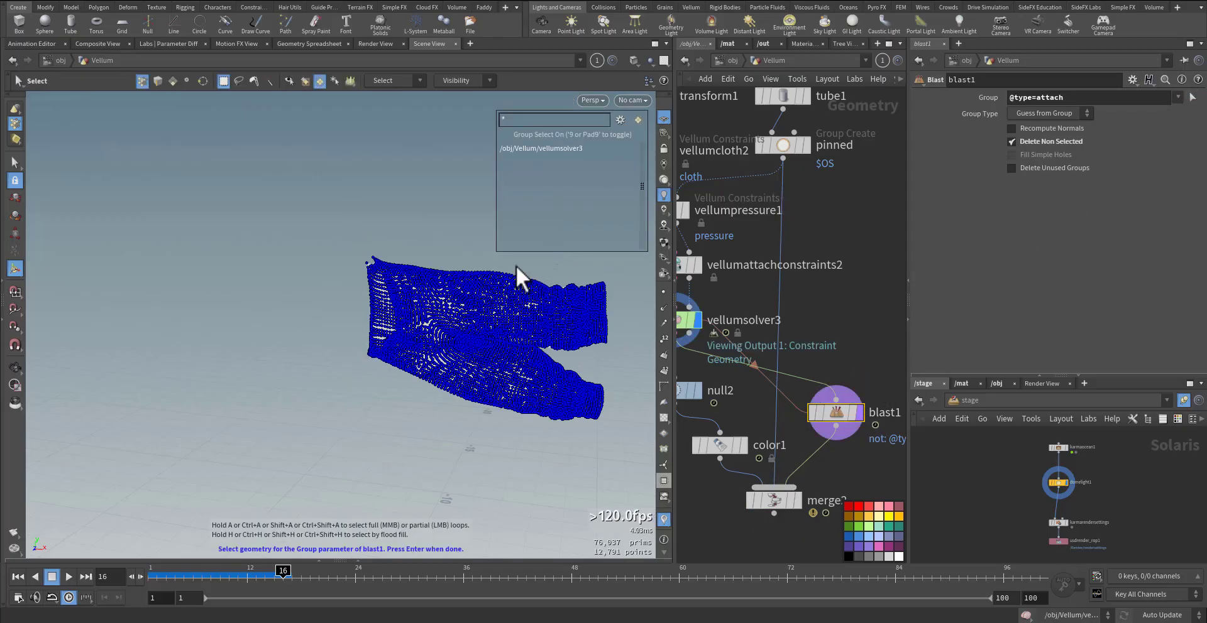
{"action": "right_click_drag", "start_coordinate": [348, 275], "coordinate": [403, 276], "text": "alt"}
{"action": "left_click_drag", "start_coordinate": [402, 277], "coordinate": [391, 334]}
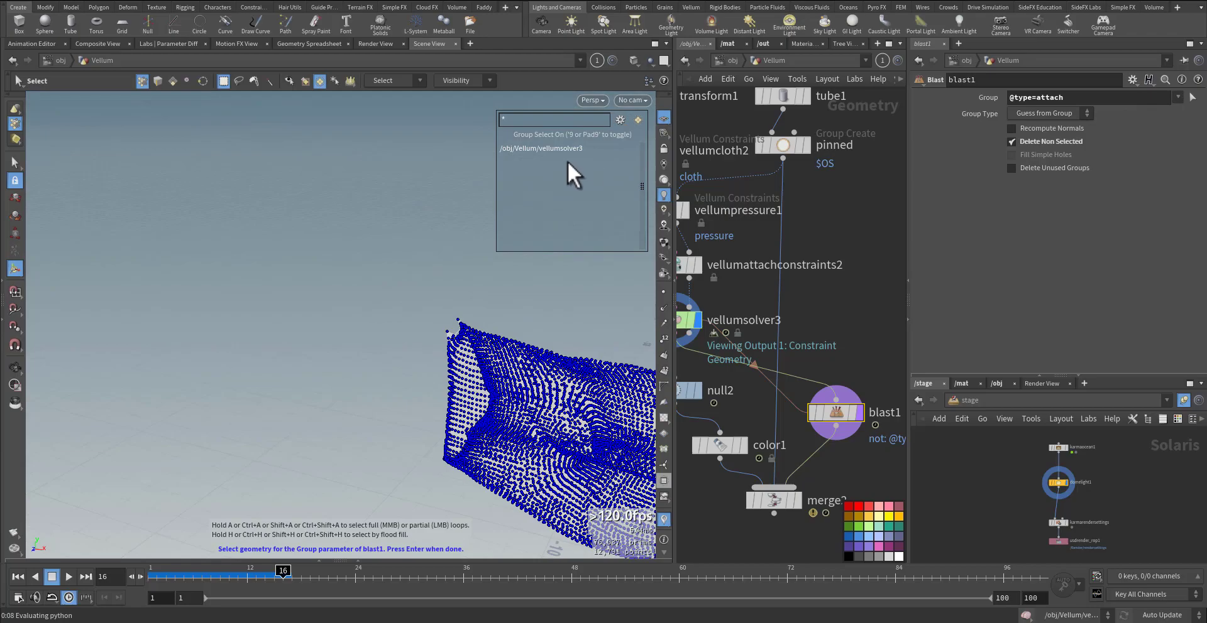
{"action": "left_click", "coordinate": [1178, 97]}
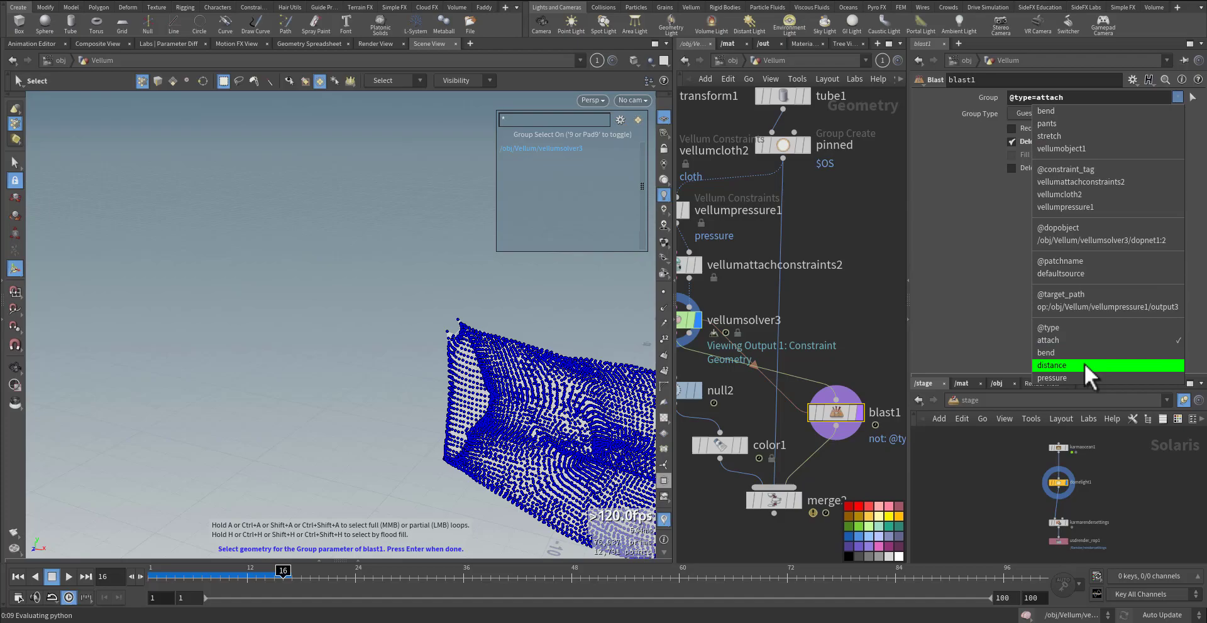
{"action": "left_click", "coordinate": [1084, 299]}
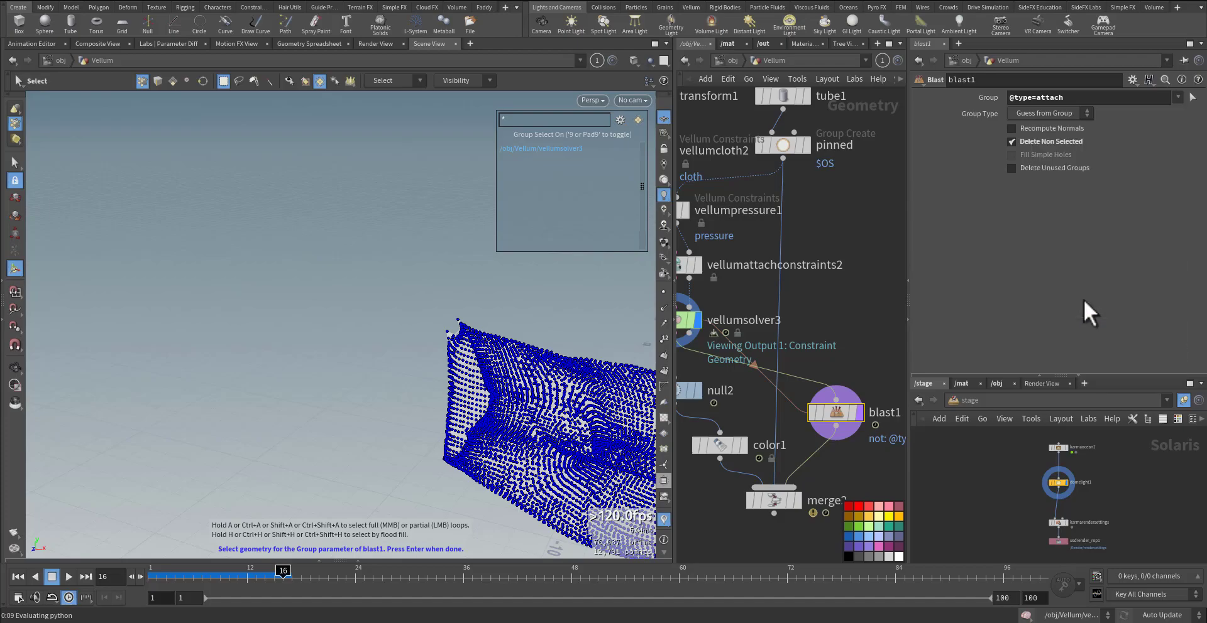
Review the Constraint Attributes of vellumattachconstraints2 and the point positions and target types of its four constraint lines.
{"action": "middle_click_drag", "start_coordinate": [825, 300], "coordinate": [881, 366]}
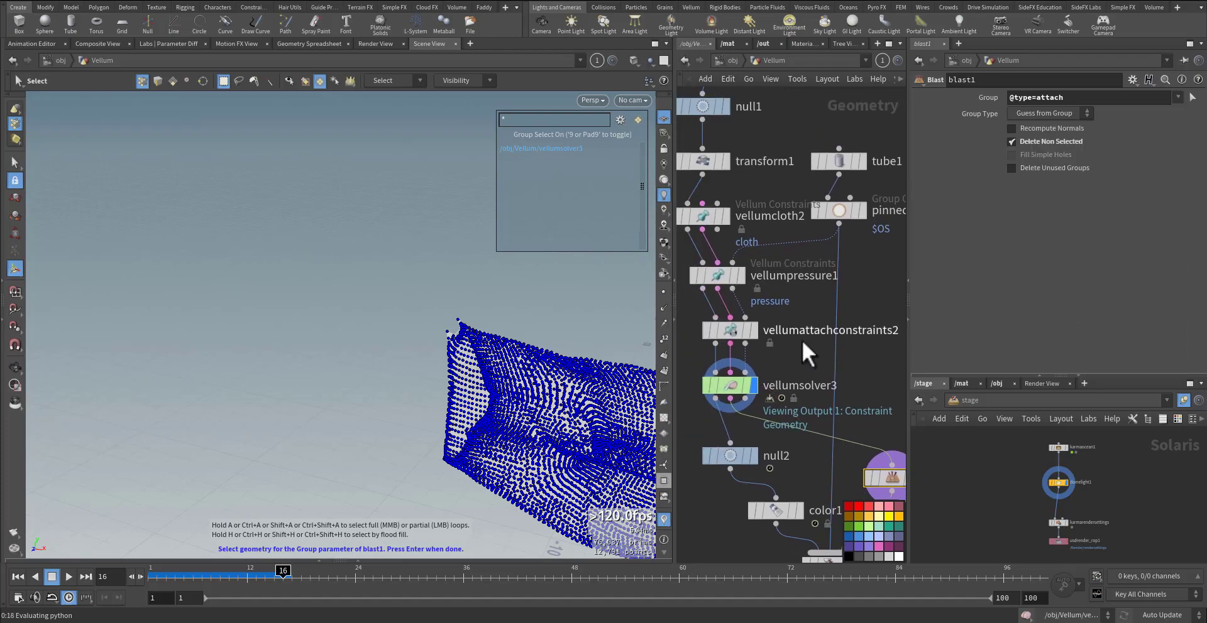
{"action": "left_click", "coordinate": [729, 329]}
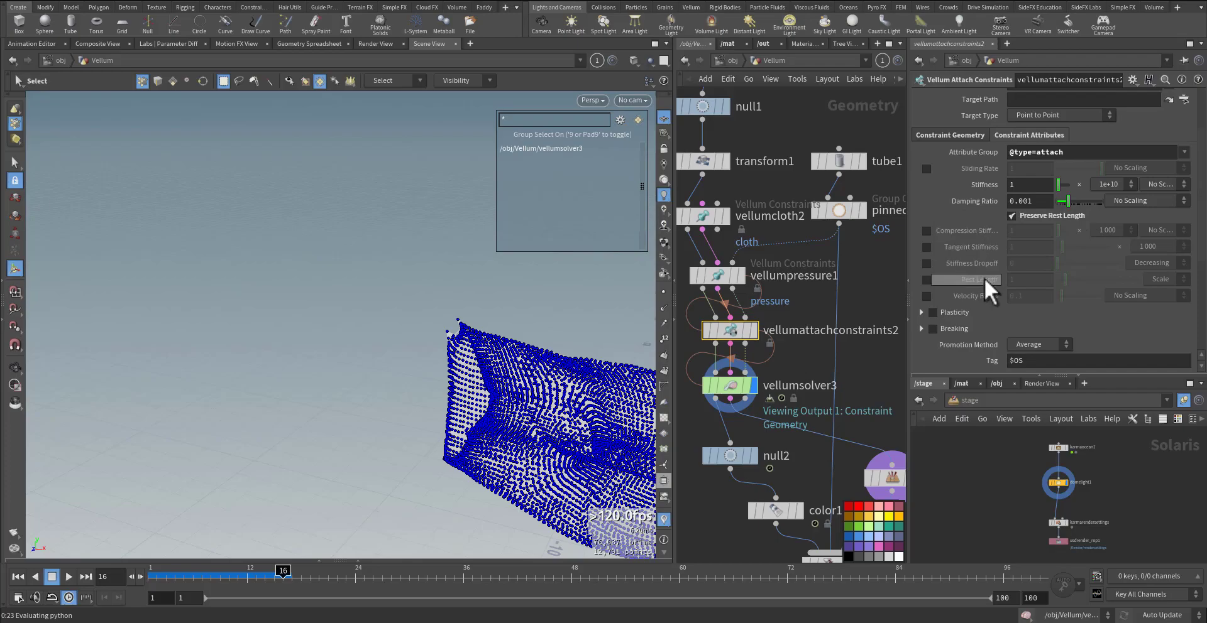
{"action": "scroll", "coordinate": [986, 283], "scroll_direction": "down", "scroll_amount": 3}
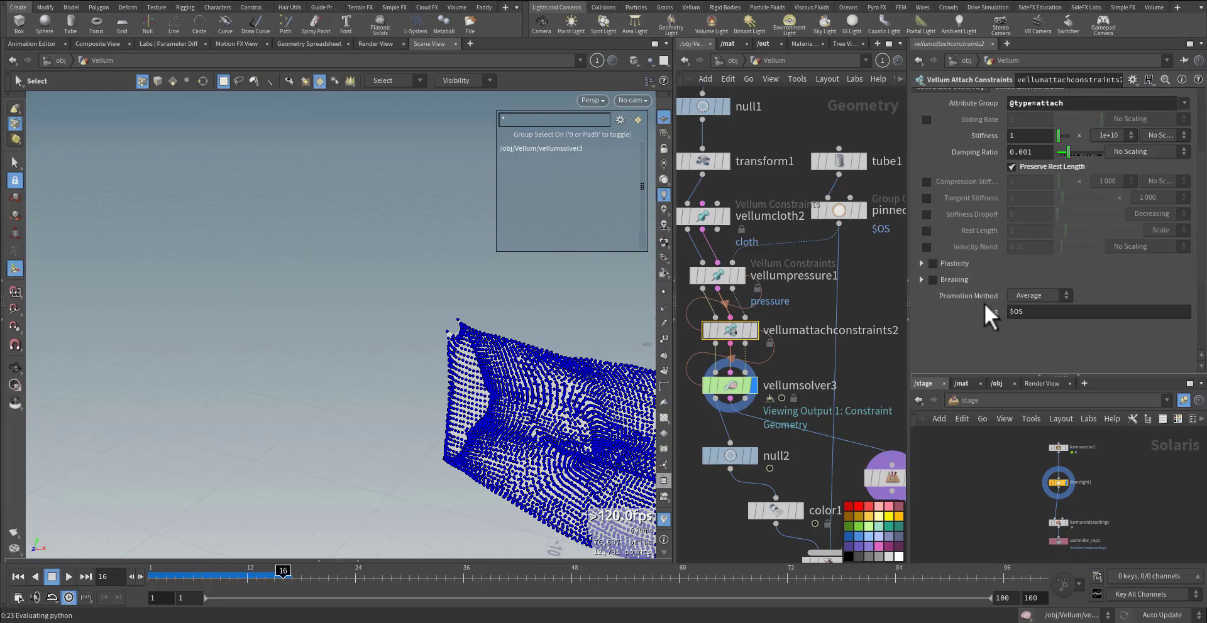
{"action": "scroll", "coordinate": [983, 303], "scroll_direction": "up", "scroll_amount": 8}
{"action": "left_click", "coordinate": [939, 219]}
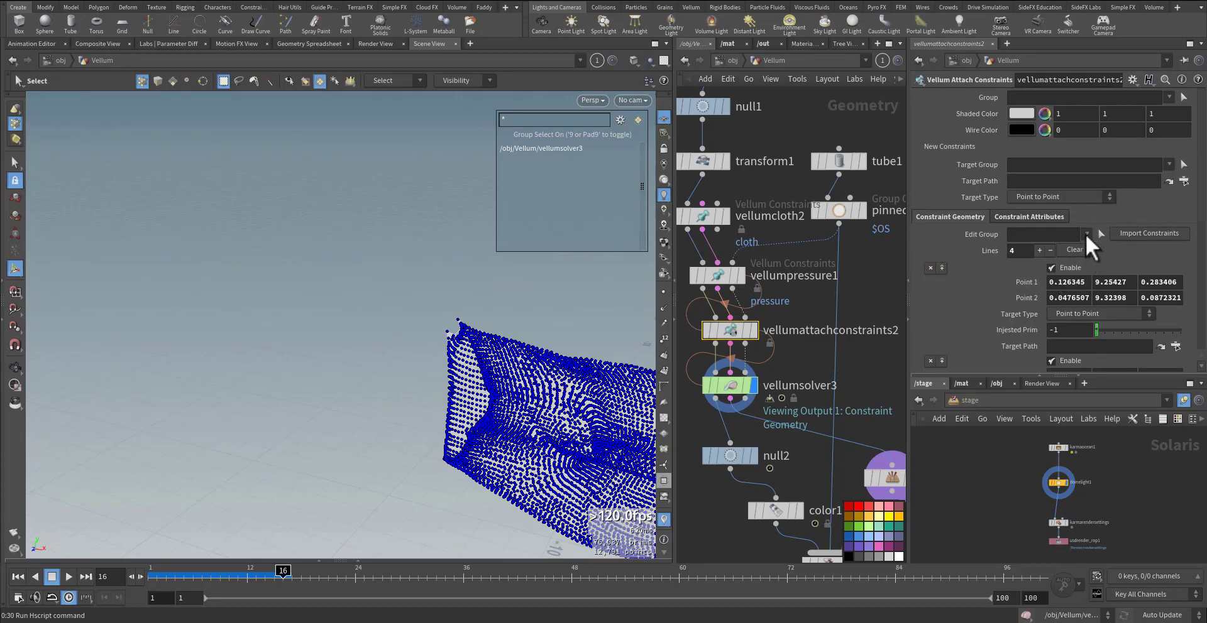
{"action": "scroll", "coordinate": [981, 290], "scroll_direction": "down", "scroll_amount": 6}
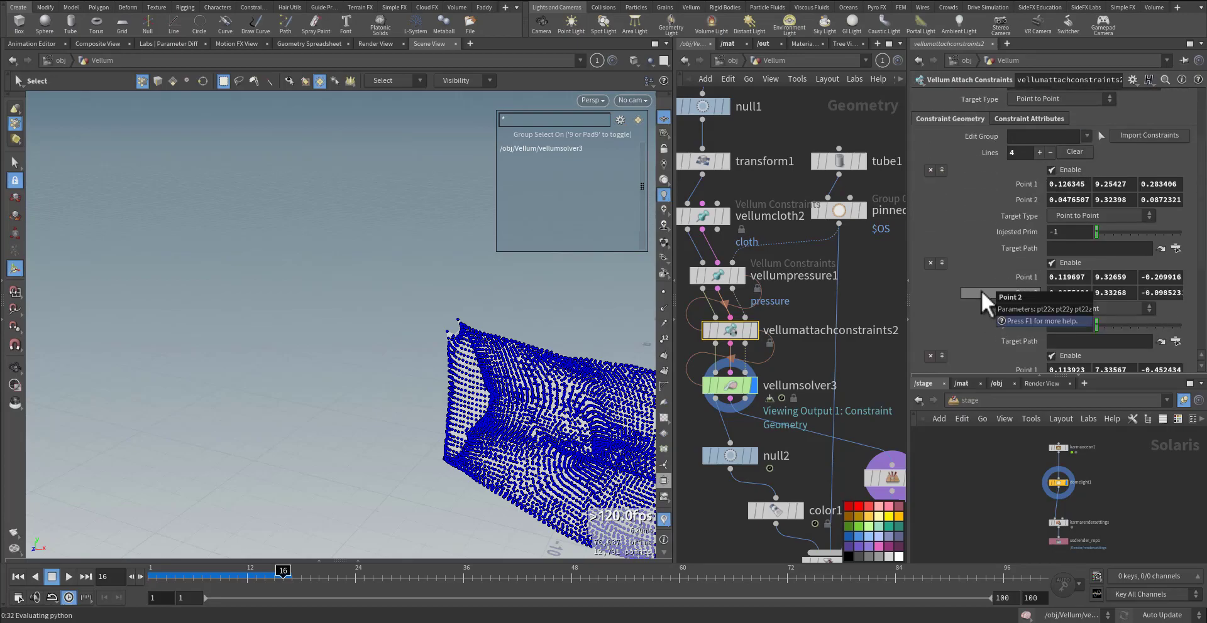
{"action": "scroll", "coordinate": [980, 291], "scroll_direction": "down", "scroll_amount": 10}
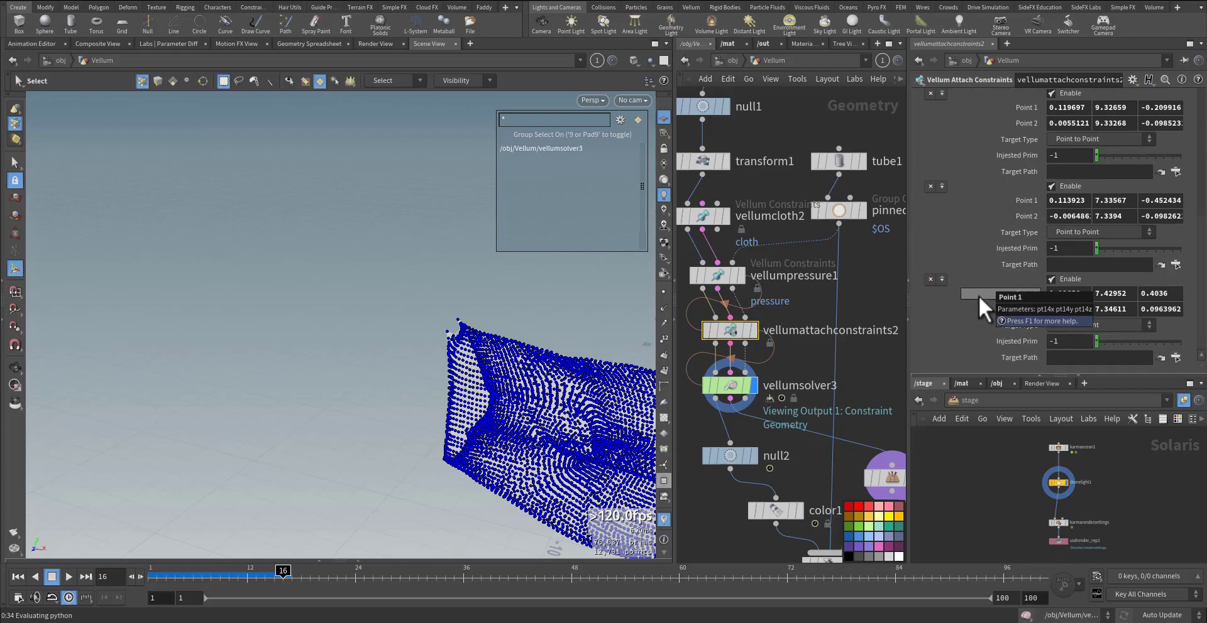
{"action": "middle_click_drag", "start_coordinate": [845, 386], "coordinate": [789, 292]}
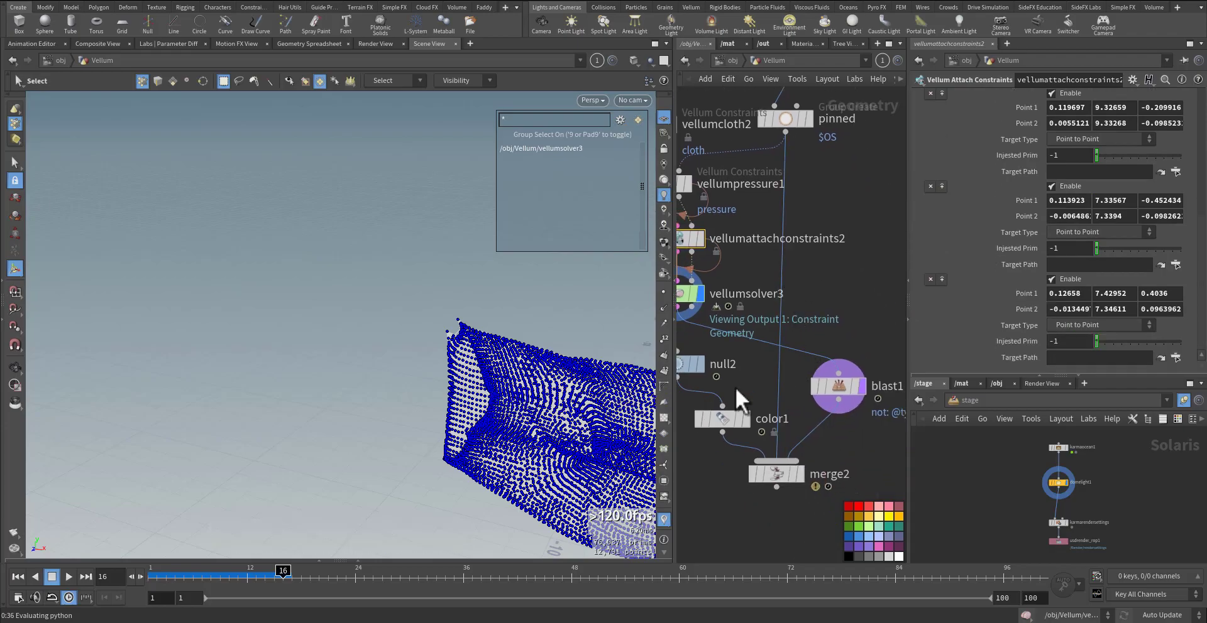
Clear blast1's Group and examine the full constraint geometry around the waistband's attach points.
{"action": "key", "text": "Return"}
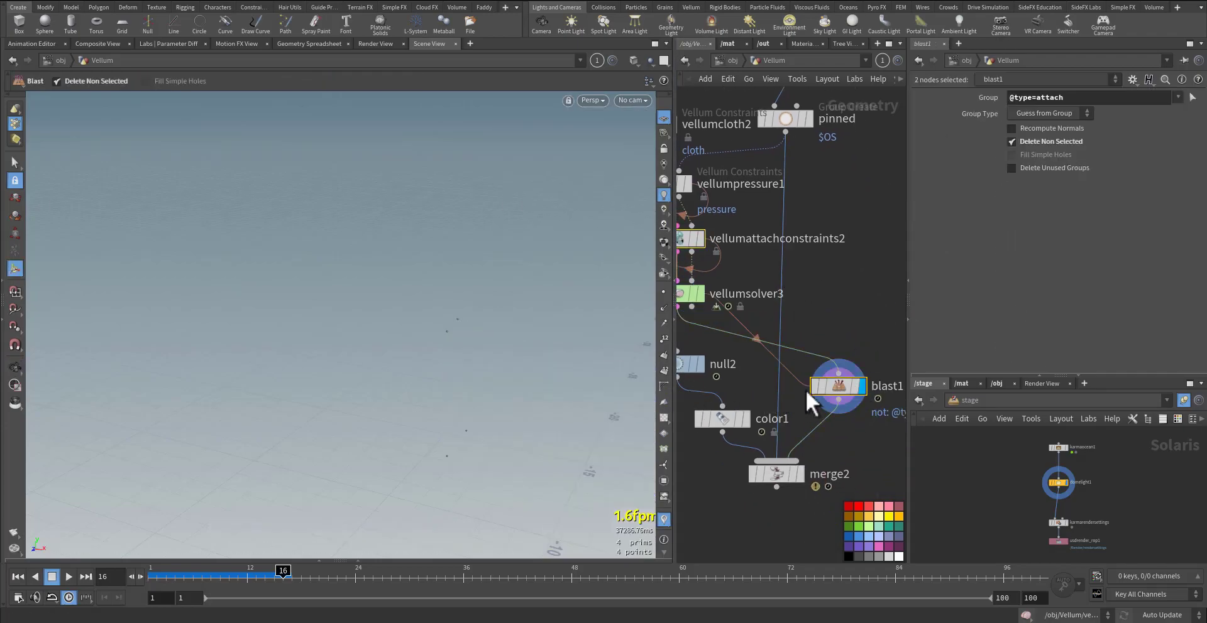
{"action": "left_click", "coordinate": [808, 388]}
{"action": "triple_click", "coordinate": [1047, 96]}
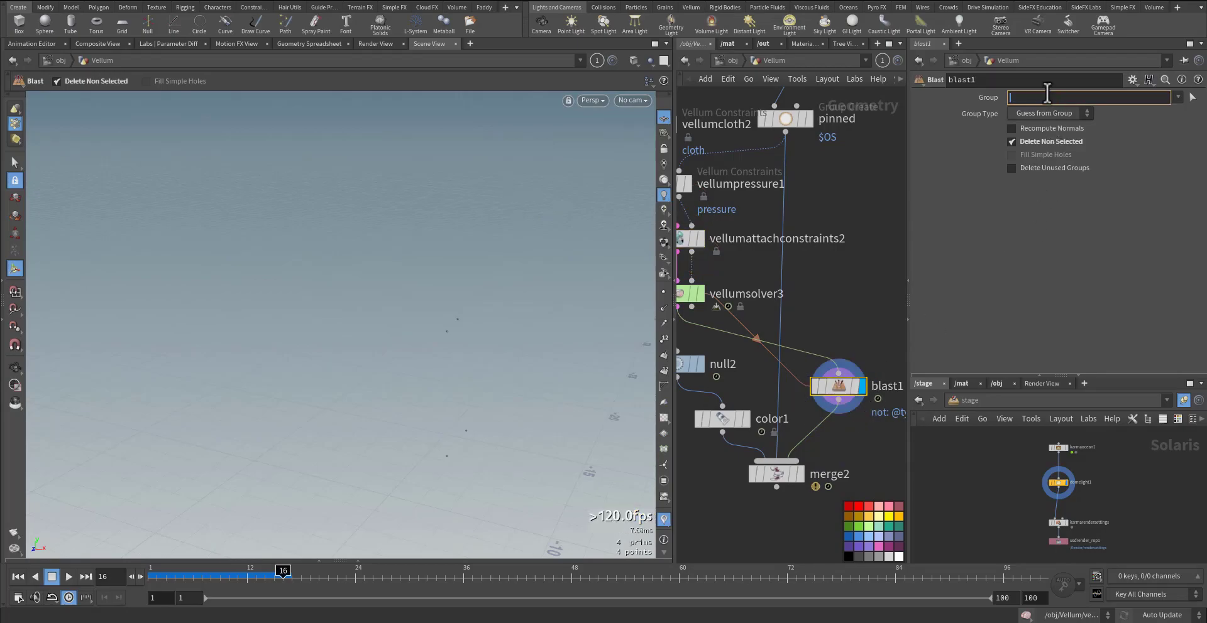
{"action": "key", "text": "Return"}
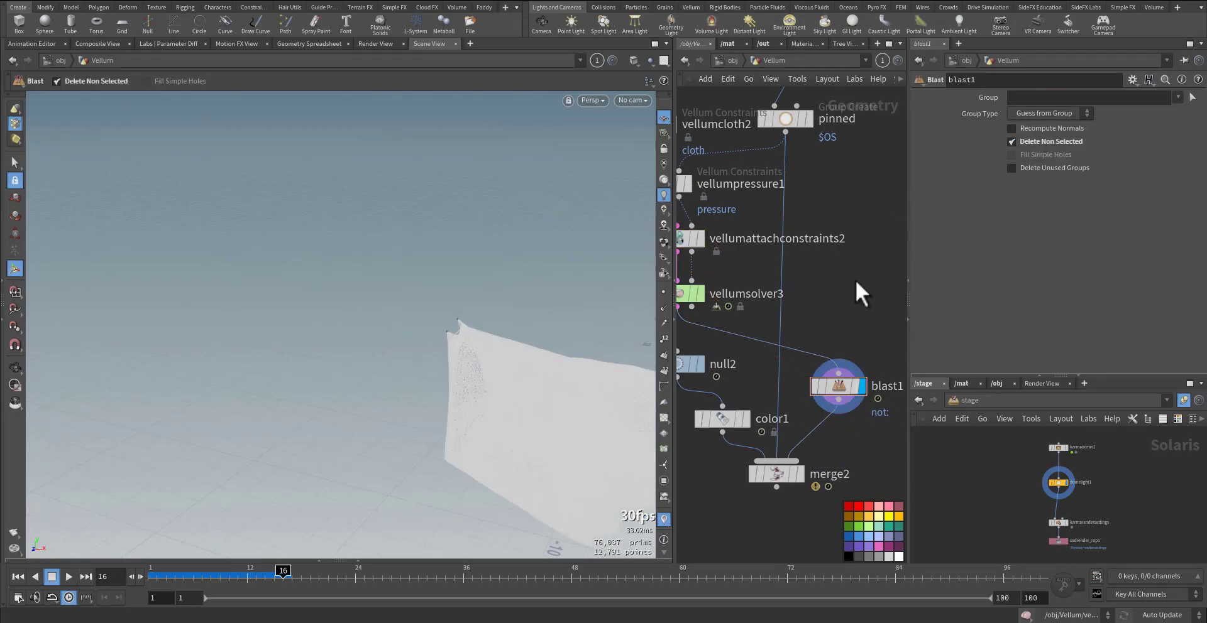
{"action": "left_click_drag", "start_coordinate": [500, 402], "coordinate": [436, 402], "text": "alt"}
{"action": "right_click_drag", "start_coordinate": [436, 402], "coordinate": [665, 330], "text": "alt"}
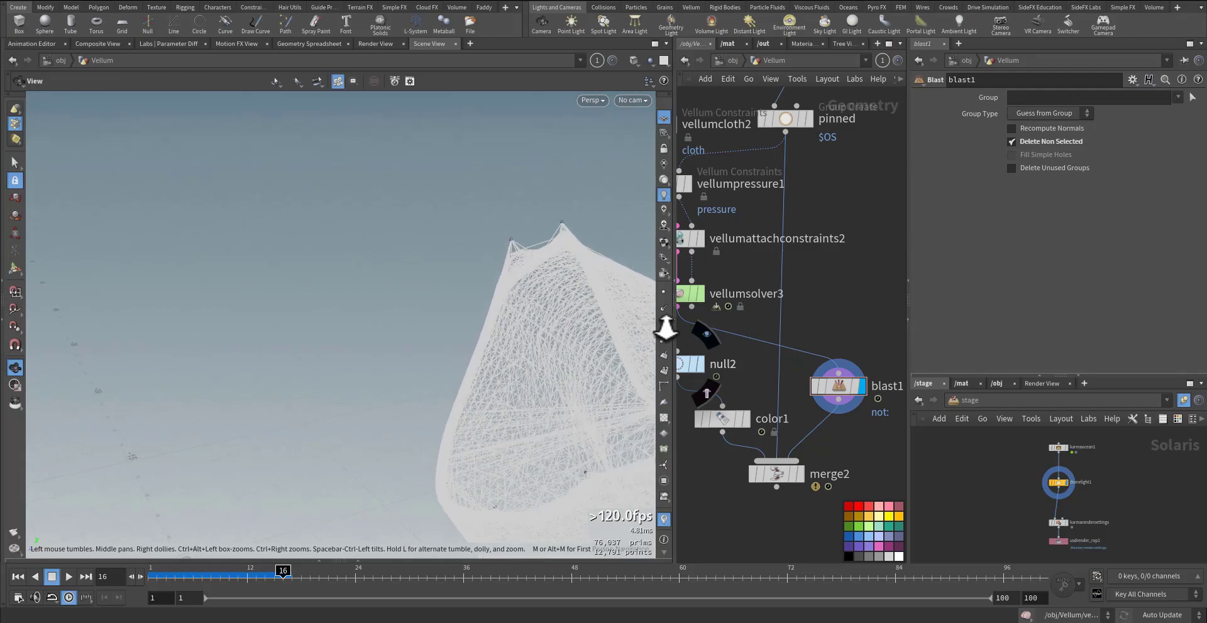
{"action": "left_click_drag", "start_coordinate": [546, 330], "coordinate": [604, 326], "text": "alt"}
{"action": "middle_click_drag", "start_coordinate": [541, 330], "coordinate": [480, 266], "text": "alt"}
{"action": "left_click_drag", "start_coordinate": [479, 266], "coordinate": [406, 370]}
Display the guide geometry of vellumattachconstraints2 and examine the attach constraints between the pole and the waistband.
{"action": "middle_click_drag", "start_coordinate": [807, 275], "coordinate": [870, 460]}
{"action": "scroll", "coordinate": [812, 397], "scroll_direction": "down", "scroll_amount": 2}
{"action": "scroll", "coordinate": [779, 383], "scroll_direction": "up", "scroll_amount": 2}
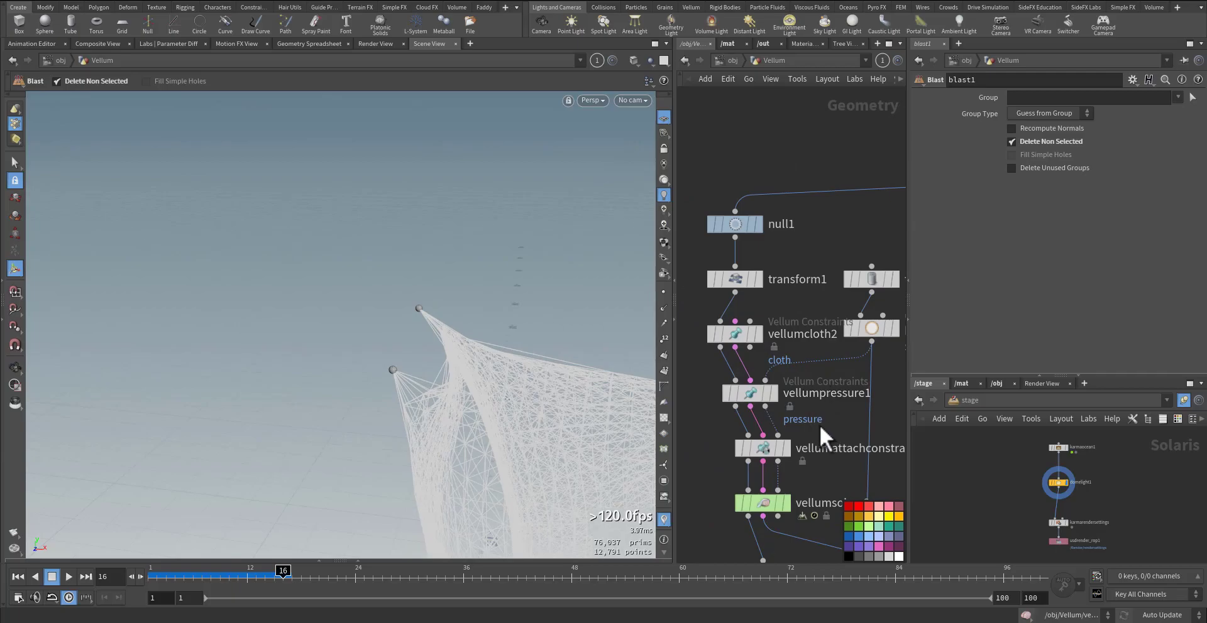
{"action": "middle_click_drag", "start_coordinate": [820, 423], "coordinate": [779, 342]}
{"action": "mouse_move", "coordinate": [752, 397]}
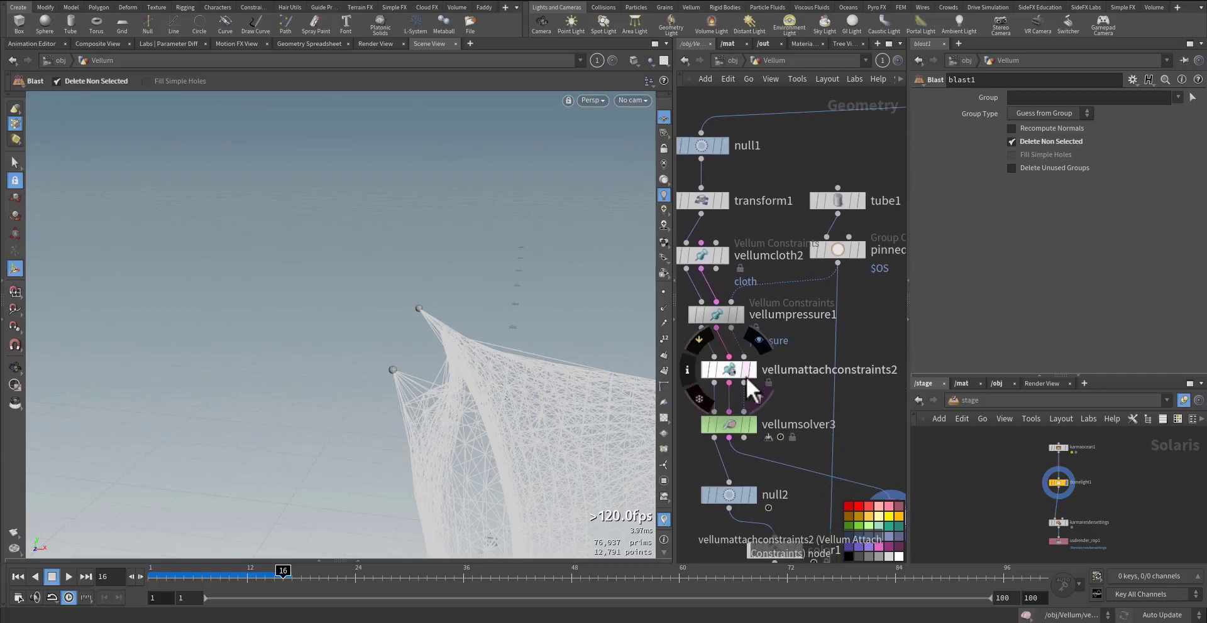
{"action": "left_click", "coordinate": [755, 368]}
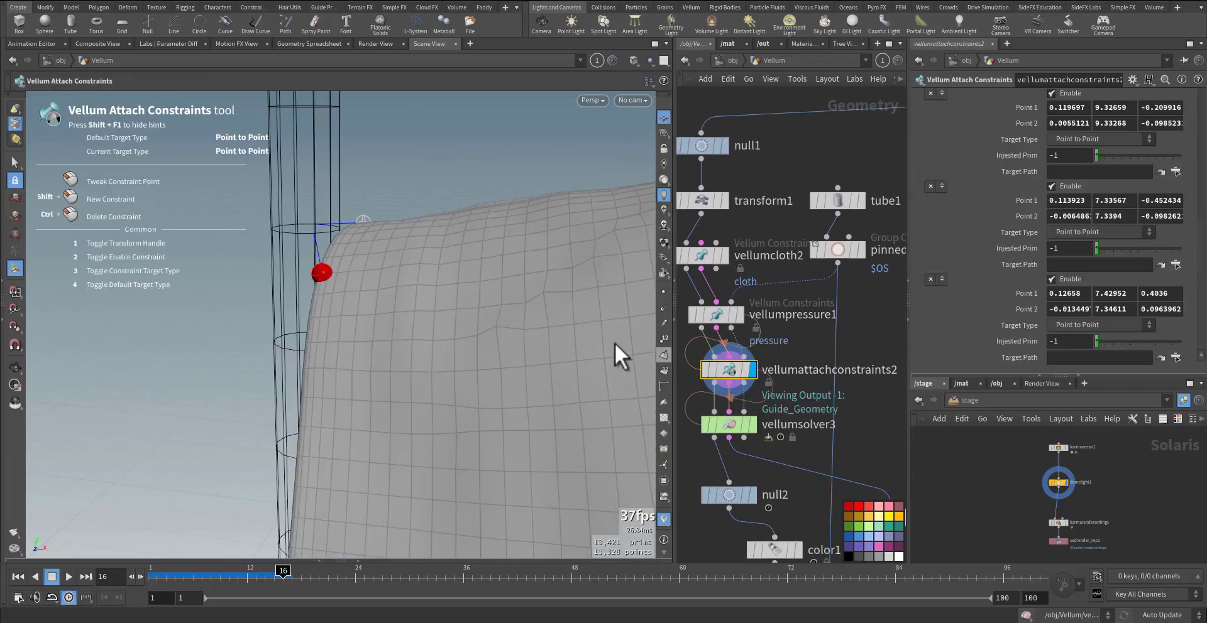
{"action": "middle_click_drag", "start_coordinate": [304, 281], "coordinate": [409, 402], "text": "alt"}
{"action": "left_click_drag", "start_coordinate": [409, 402], "coordinate": [398, 338], "text": "alt"}
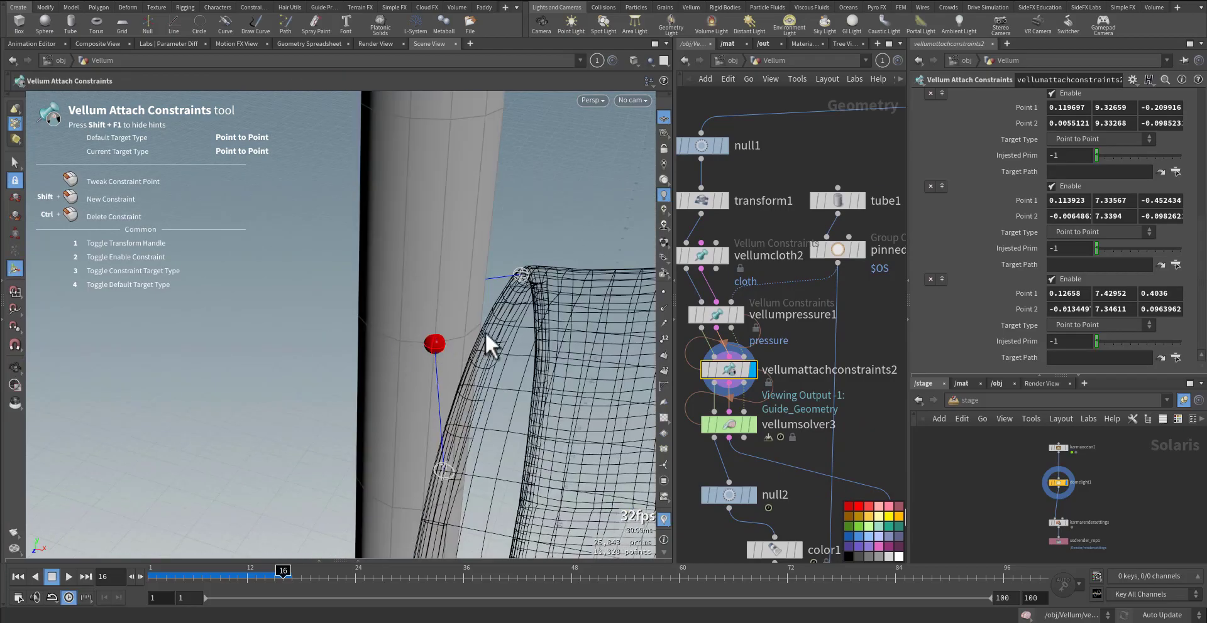
{"action": "left_click_drag", "start_coordinate": [485, 330], "coordinate": [793, 366]}
{"action": "left_click", "coordinate": [731, 368]}
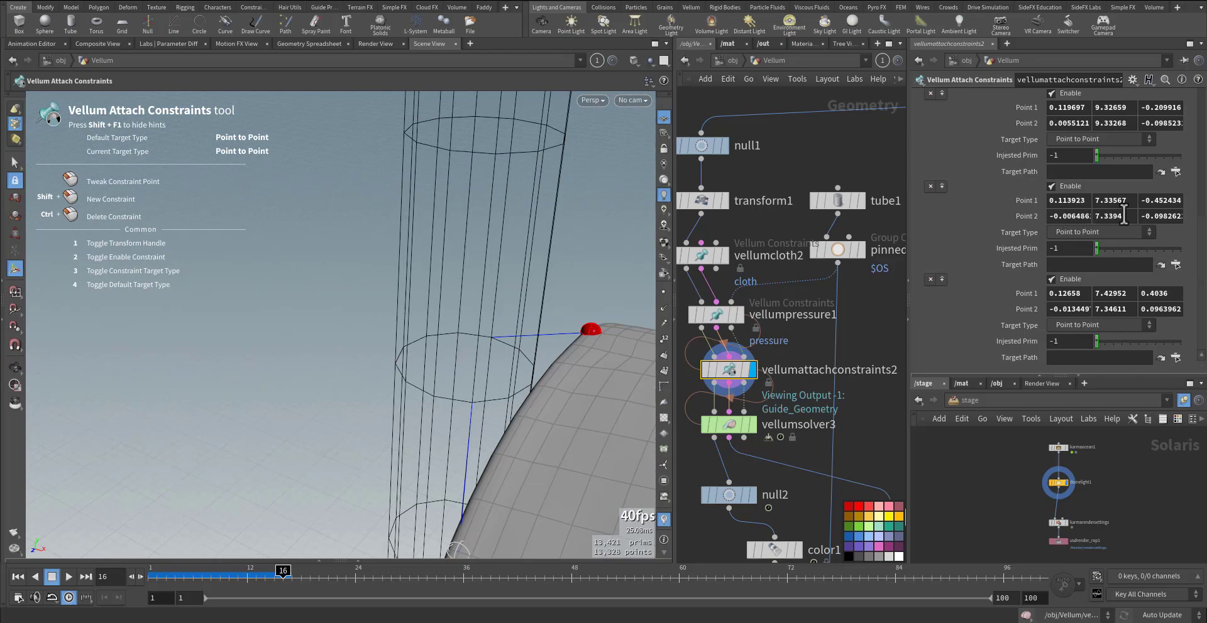
Set the Target Type of the third constraint line in vellumattachconstraints2 to Point to Surface Location and check its attachment on the pole.
{"action": "left_click", "coordinate": [1149, 216]}
{"action": "left_click", "coordinate": [1130, 232]}
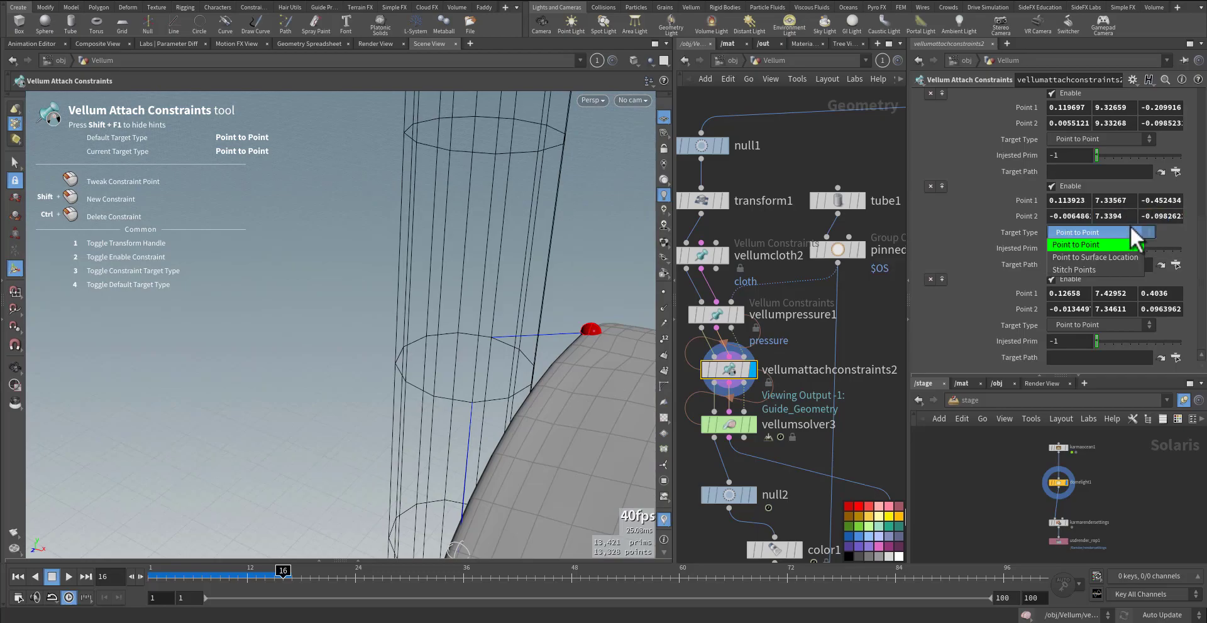
{"action": "left_click", "coordinate": [1129, 225]}
{"action": "left_click", "coordinate": [1099, 229]}
{"action": "left_click", "coordinate": [1090, 258]}
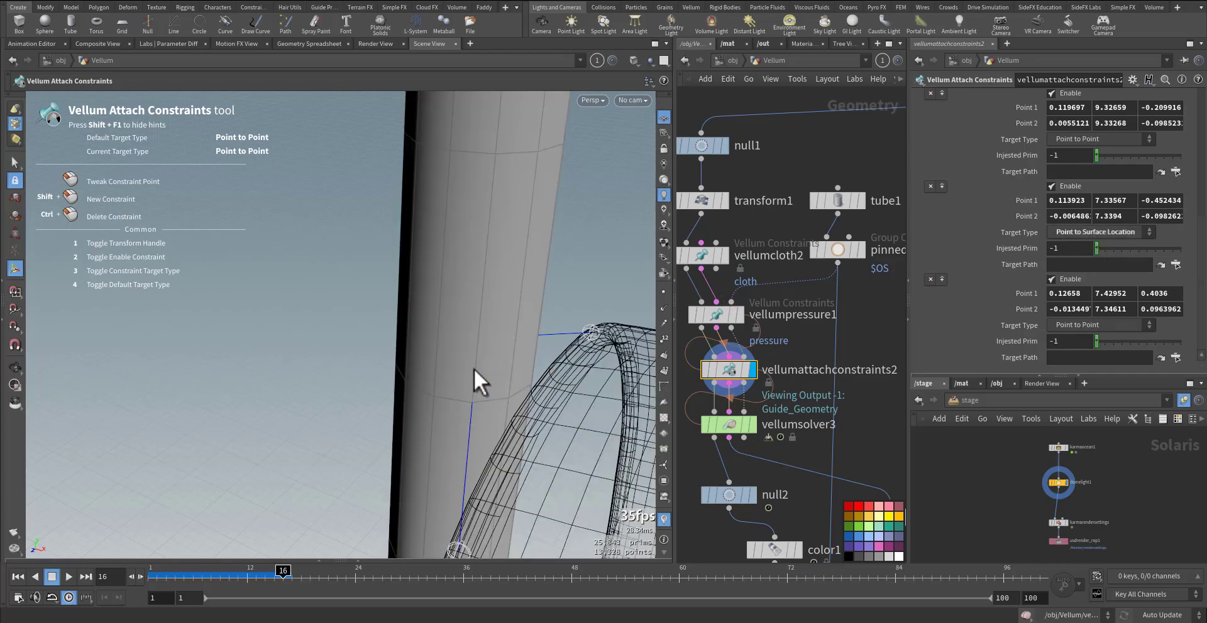
{"action": "left_click_drag", "start_coordinate": [471, 372], "coordinate": [418, 342], "text": "alt"}
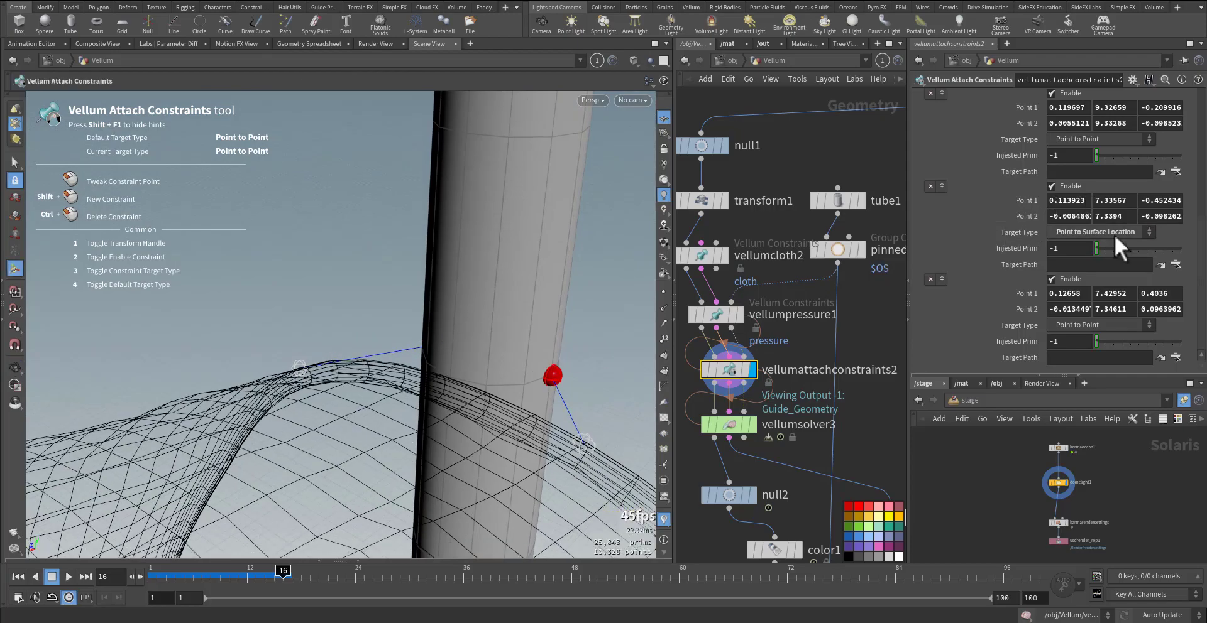
Delete the blast1 node, display merge2 and check the merged trousers, pole and constraints.
{"action": "scroll", "coordinate": [836, 396], "scroll_direction": "down", "scroll_amount": 5}
{"action": "middle_click_drag", "start_coordinate": [778, 404], "coordinate": [738, 309]}
{"action": "scroll", "coordinate": [783, 330], "scroll_direction": "up", "scroll_amount": 4}
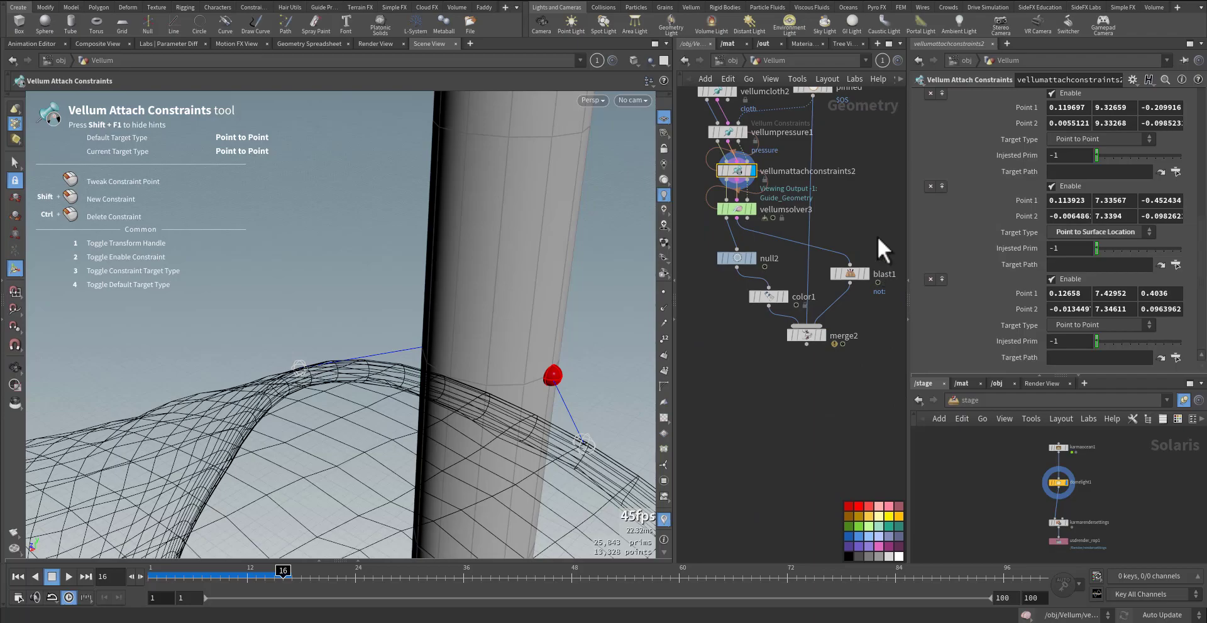
{"action": "left_click", "coordinate": [861, 275]}
{"action": "key", "text": "Delete"}
{"action": "left_click", "coordinate": [822, 333]}
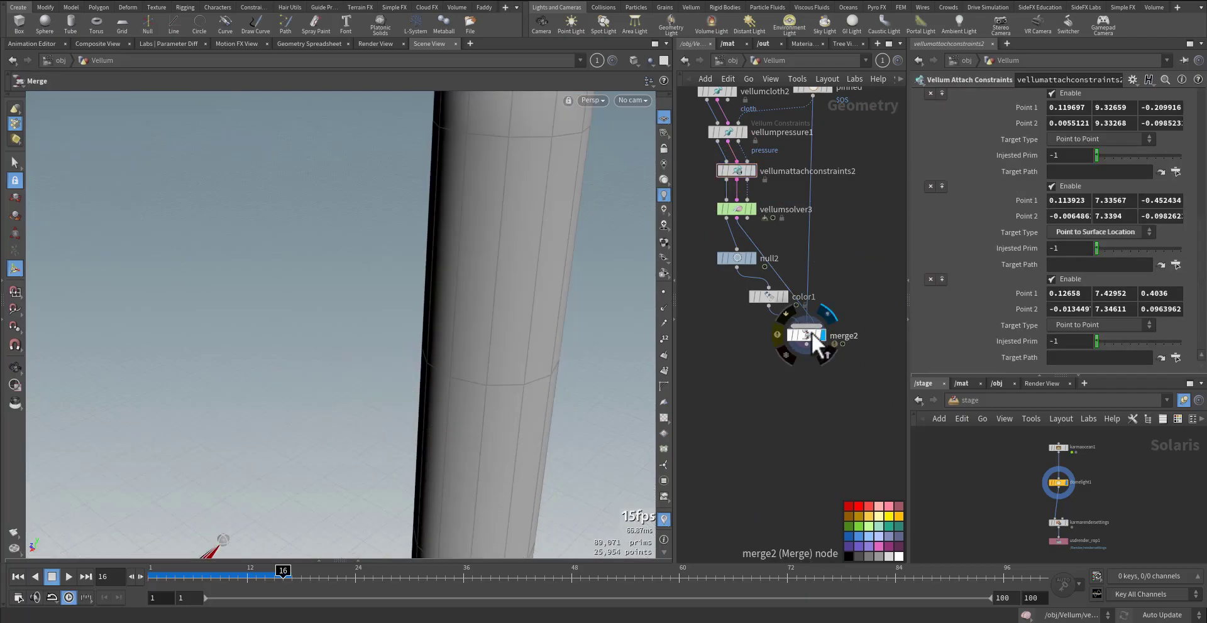
{"action": "right_click_drag", "start_coordinate": [546, 353], "coordinate": [302, 429]}
{"action": "left_click_drag", "start_coordinate": [302, 429], "coordinate": [574, 389]}
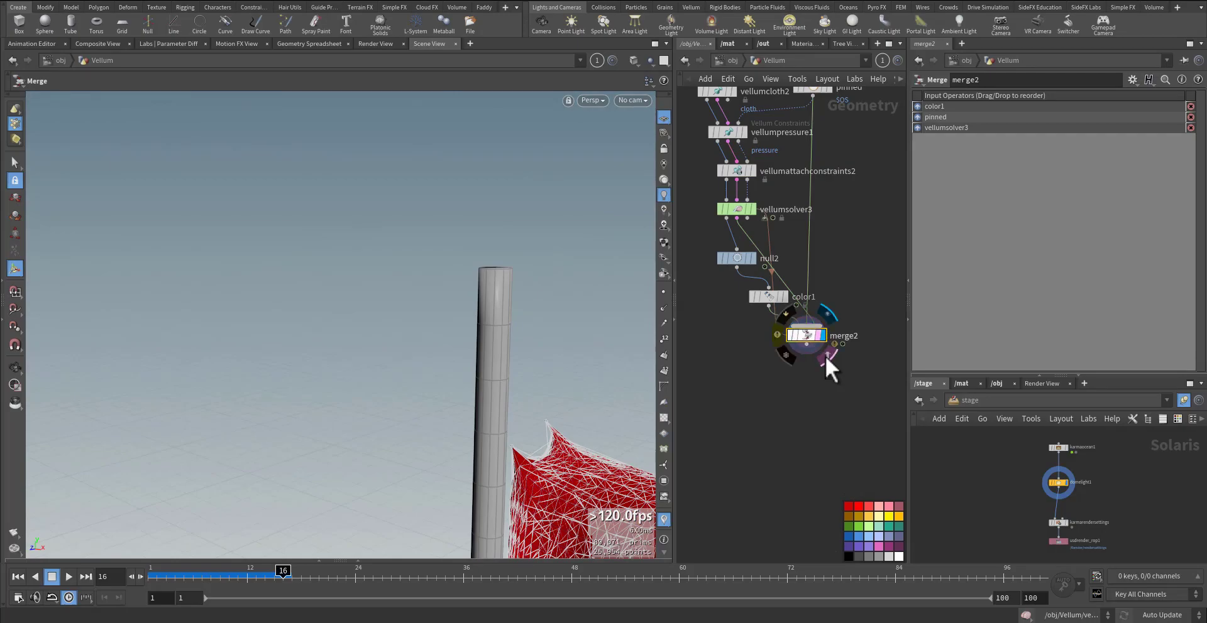
{"action": "left_click", "coordinate": [793, 401]}
{"action": "left_click_drag", "start_coordinate": [594, 463], "coordinate": [390, 310]}
Disconnect vellumsolver3's constraint output from merge2 and play the simulation from frame 1.
{"action": "right_click", "coordinate": [775, 276]}
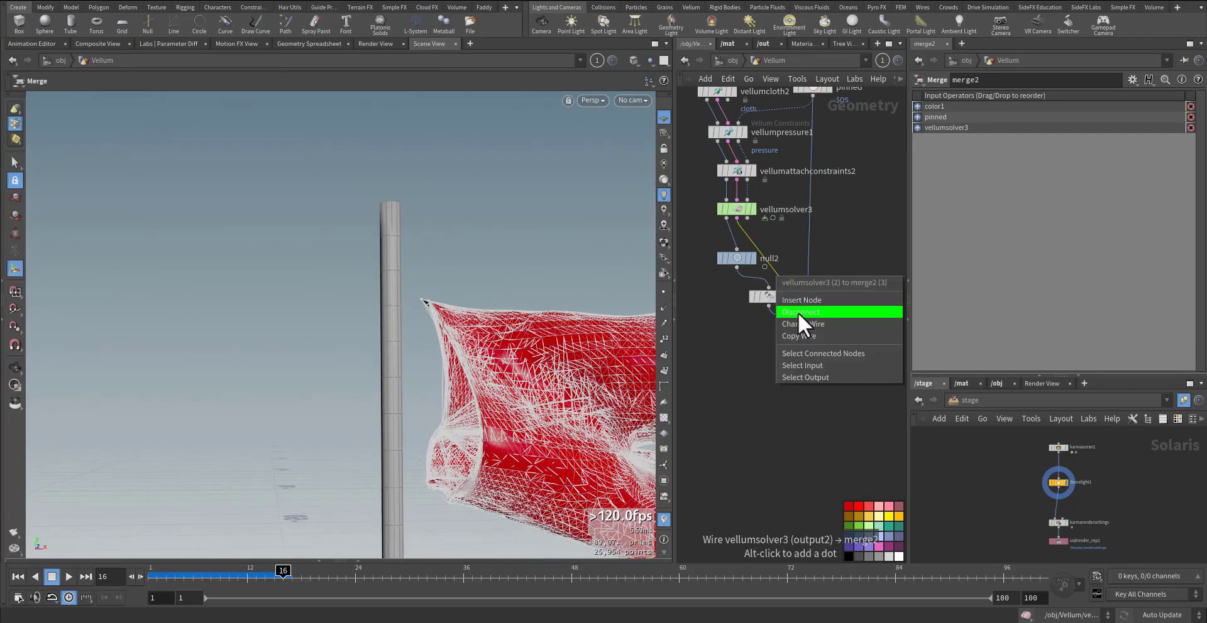
{"action": "left_click", "coordinate": [797, 312]}
{"action": "key", "text": "Escape"}
{"action": "left_click_drag", "start_coordinate": [547, 371], "coordinate": [478, 327]}
{"action": "middle_click_drag", "start_coordinate": [477, 327], "coordinate": [353, 248]}
{"action": "key", "text": "ctrl+Up"}
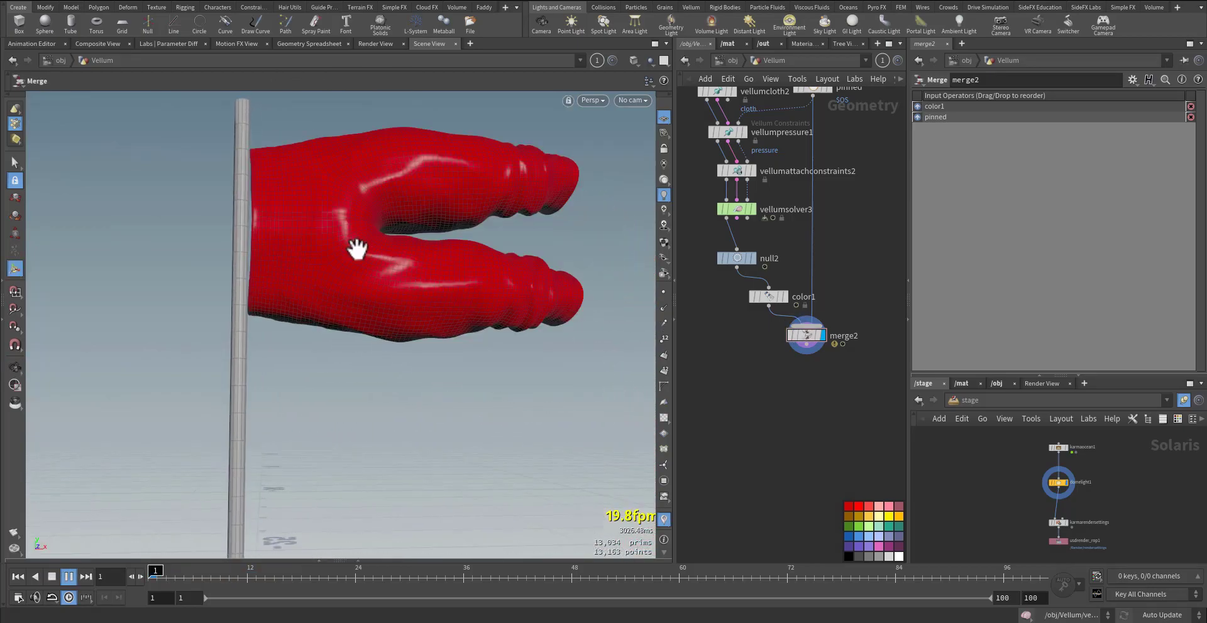